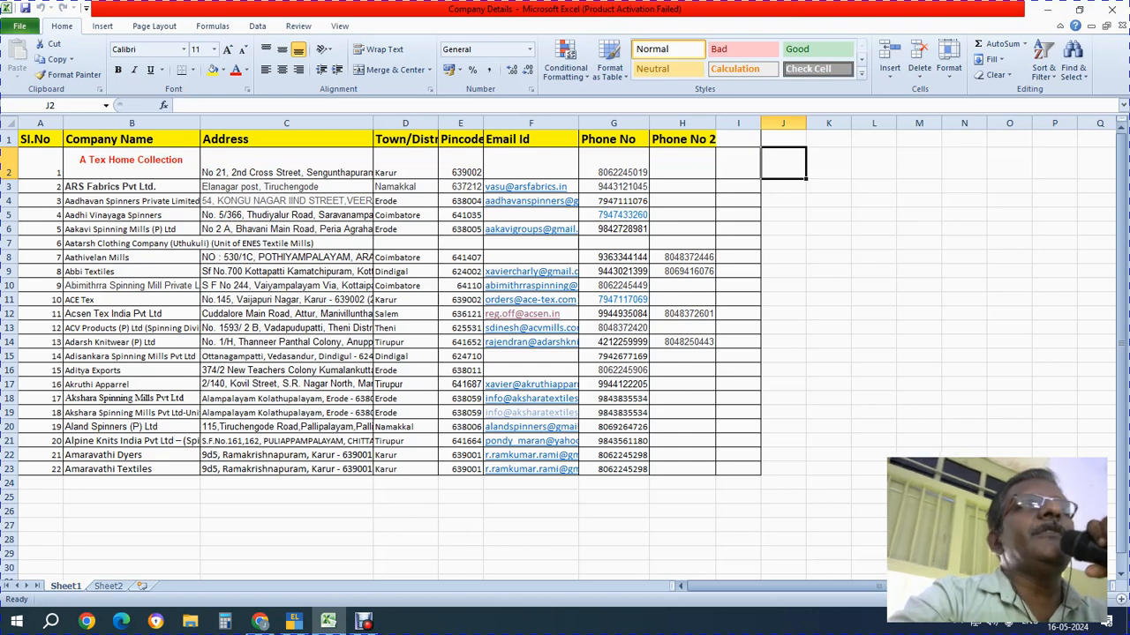
# Review A Tex Home Collection's name, address, pincode and phone in the Company Details sheet, then minimize Excel
pyautogui.click(131, 187)
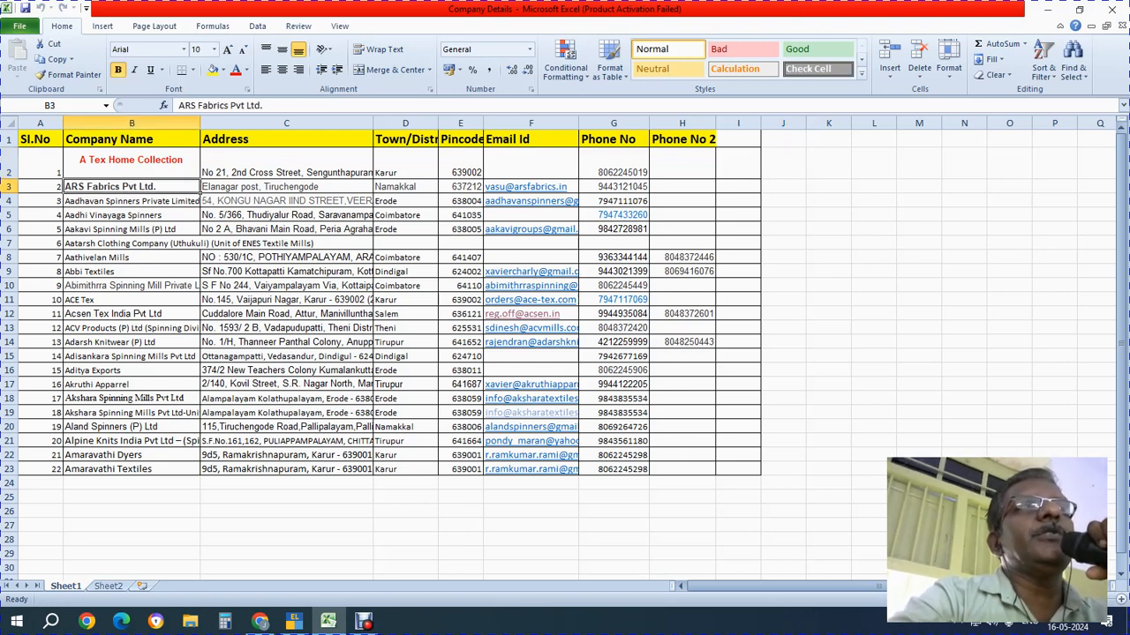
pyautogui.click(132, 164)
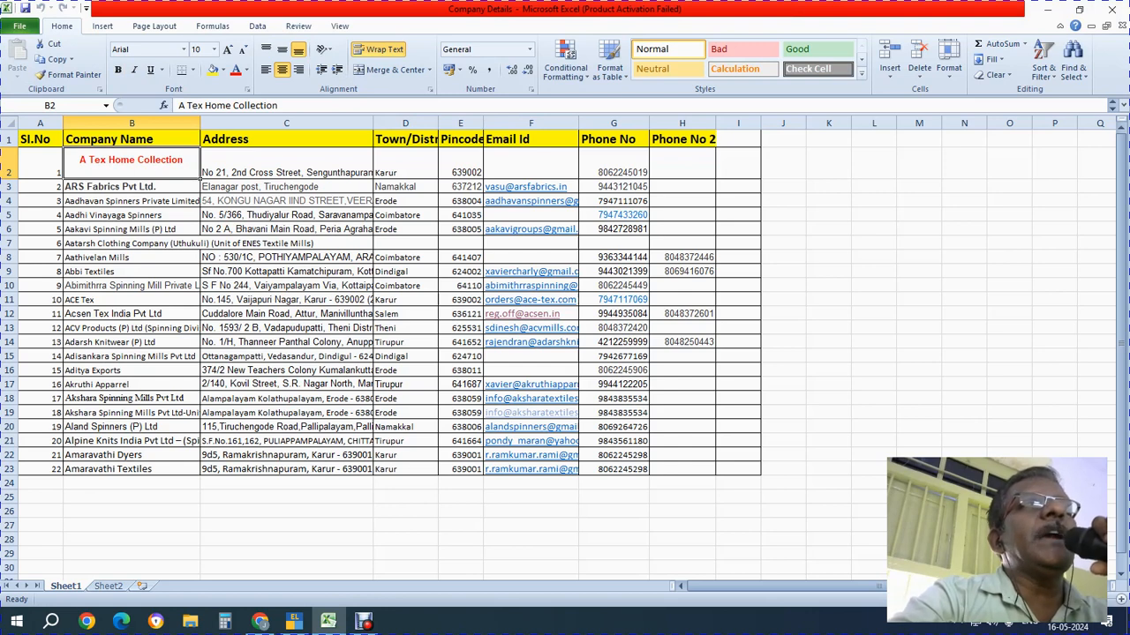
pyautogui.click(286, 163)
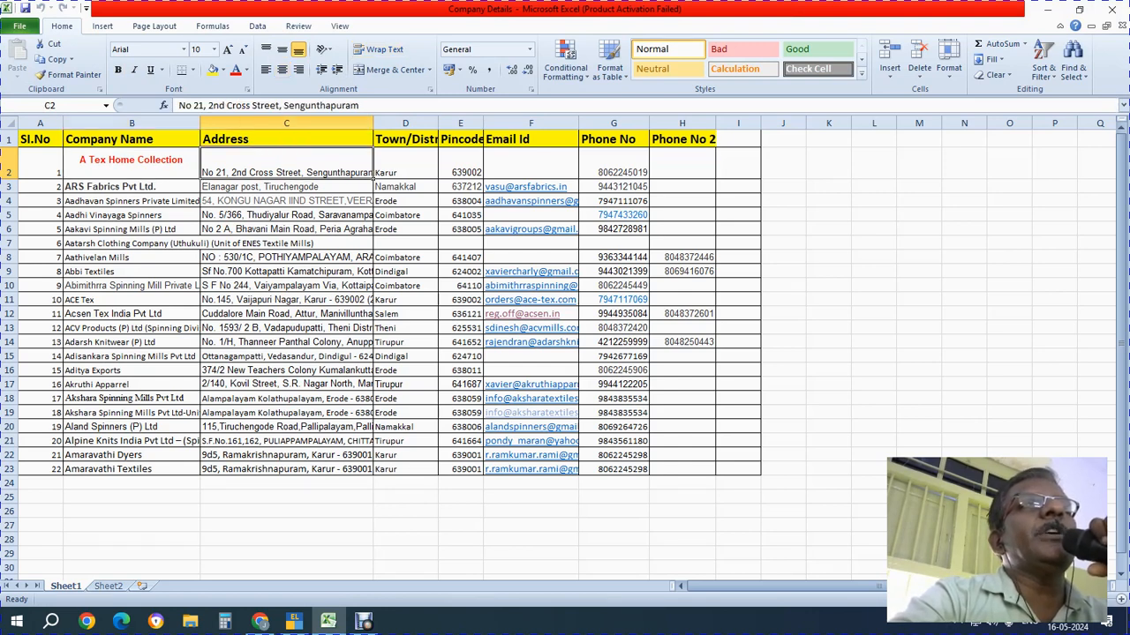
pyautogui.press('Right')
pyautogui.press('Right')
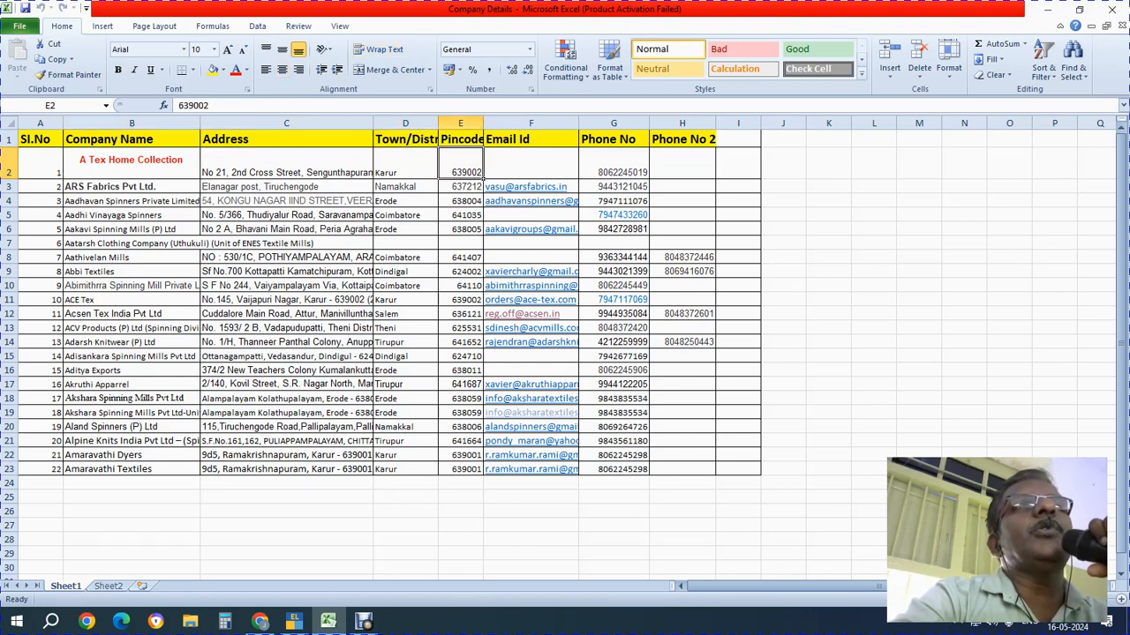
pyautogui.press('Right')
pyautogui.press('Right')
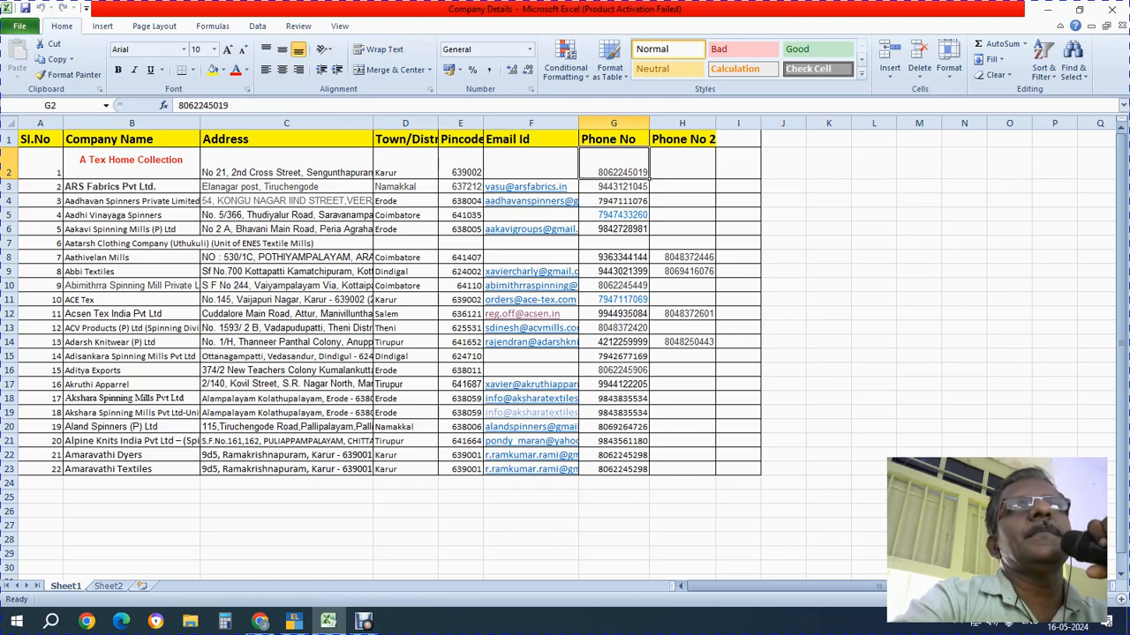
pyautogui.click(1046, 9)
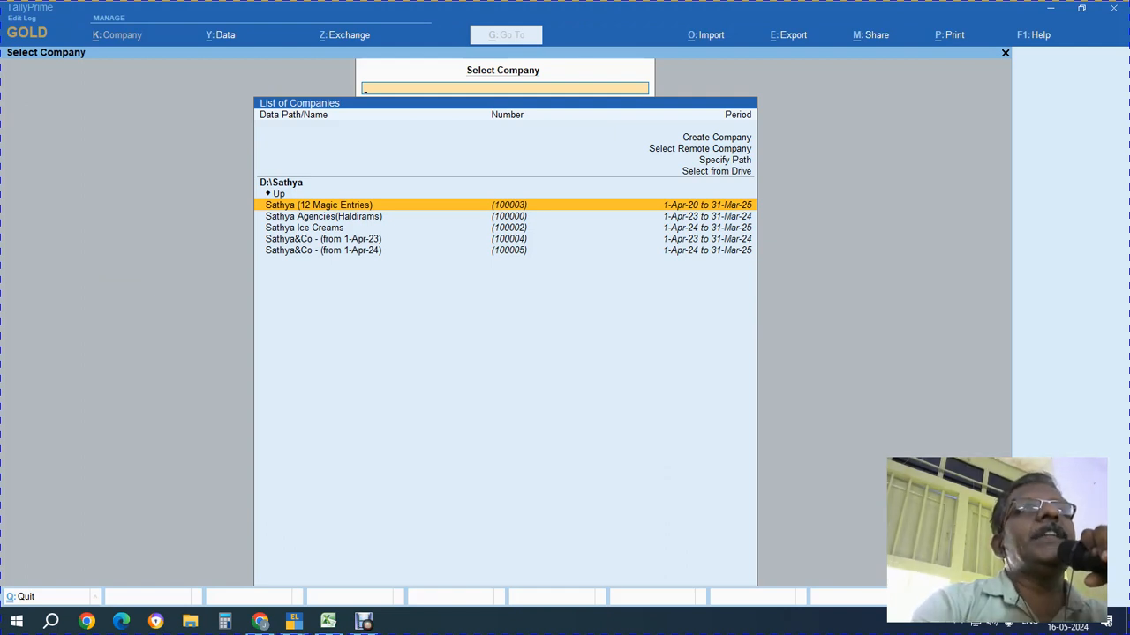
# Start Create Company and go back to the Company Data Path to browse drives
pyautogui.press('Up')
pyautogui.press('Up')
pyautogui.press('Up')
pyautogui.press('Up')
pyautogui.press('Up')
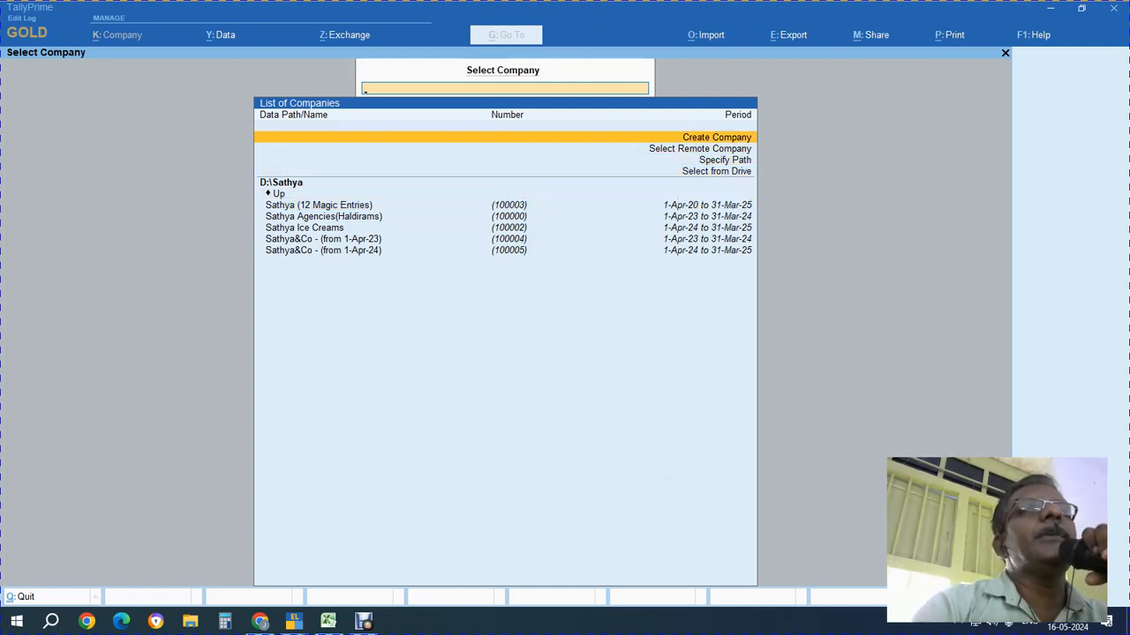
pyautogui.press('Return')
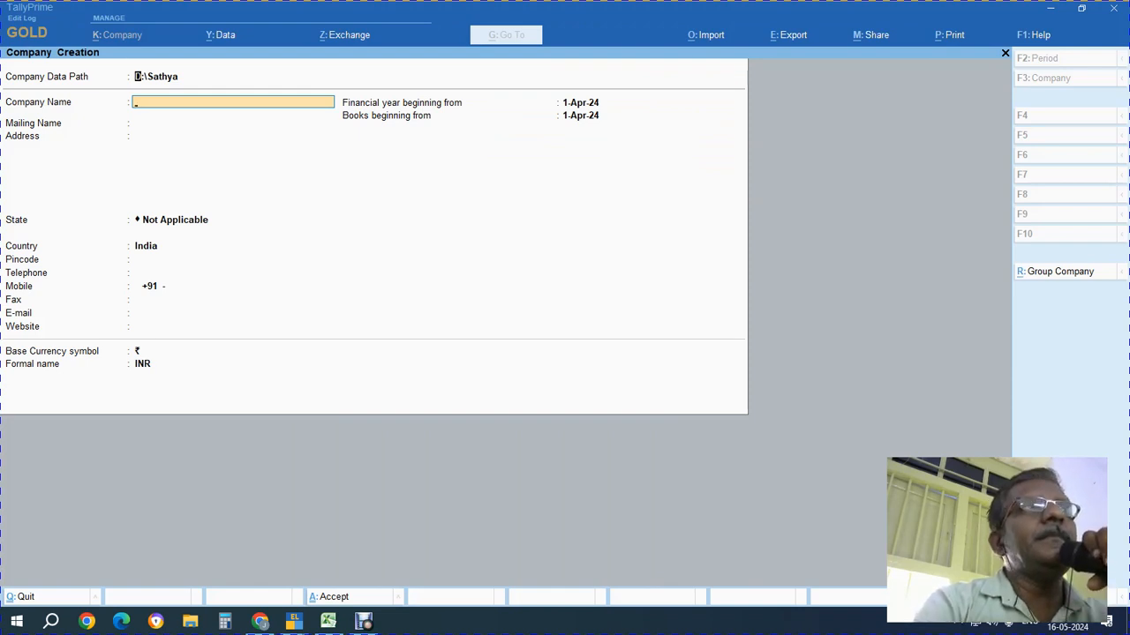
pyautogui.press('Up')
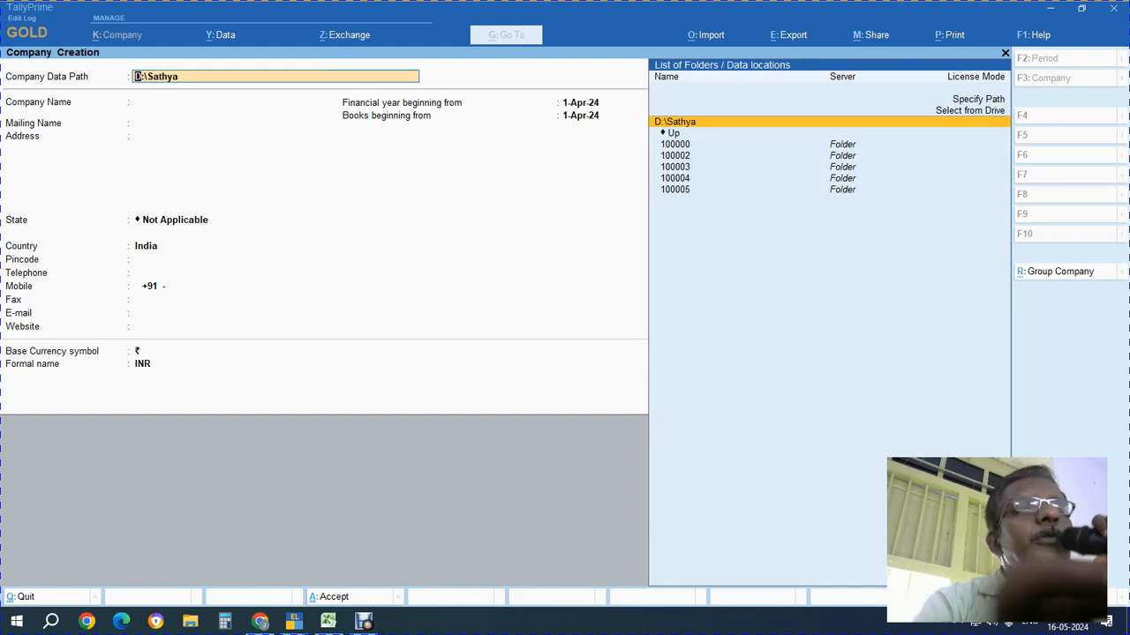
pyautogui.press('Return')
pyautogui.press('Up')
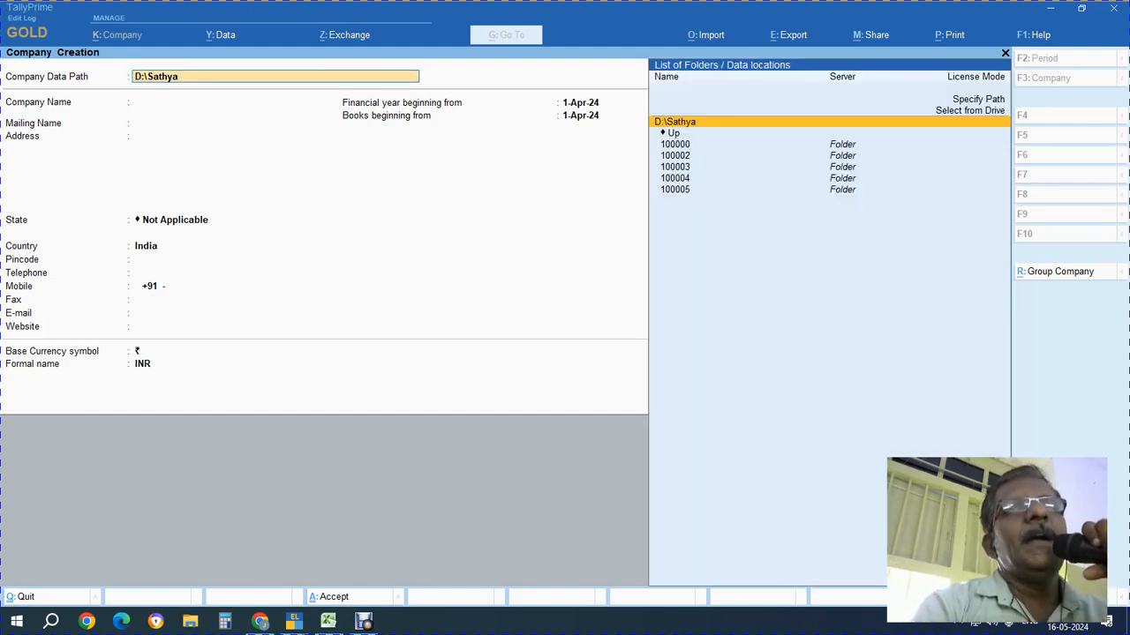
pyautogui.press('Up')
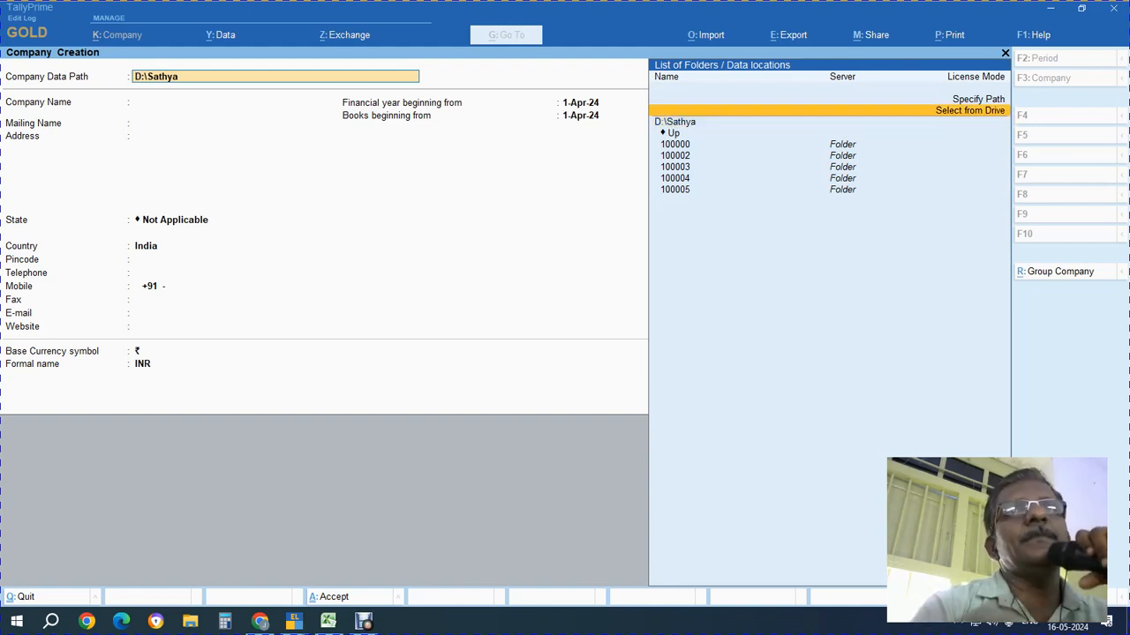
pyautogui.press('Return')
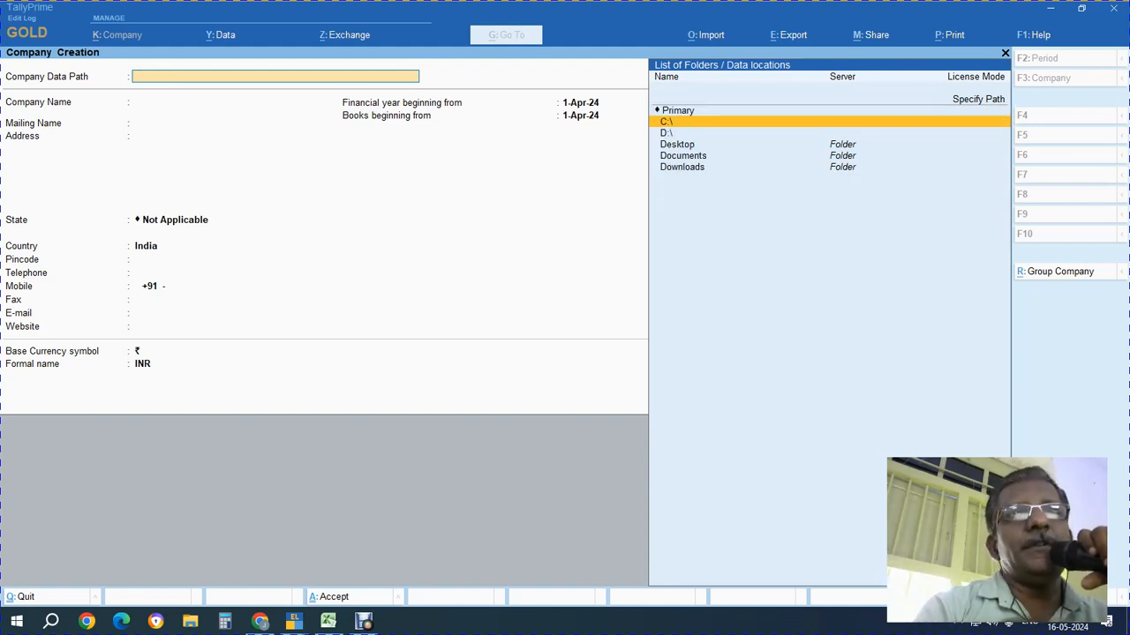
# Set the company data path to the kuppusamy folder on drive D
pyautogui.press('Down')
pyautogui.press('Return')
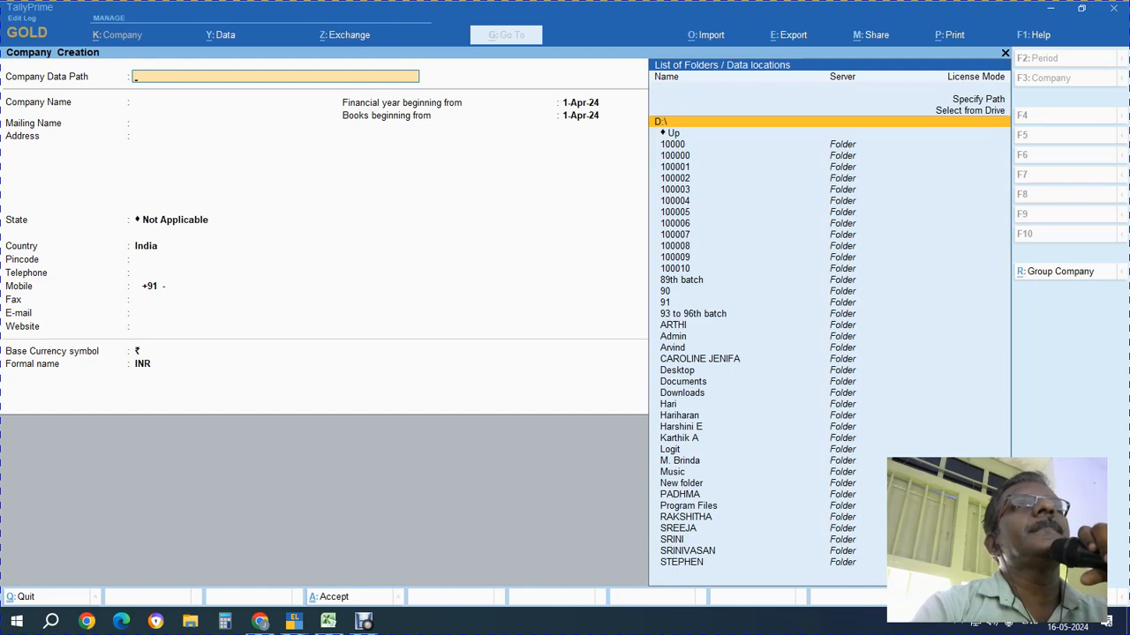
pyautogui.press('Return')
pyautogui.press('BackSpace')
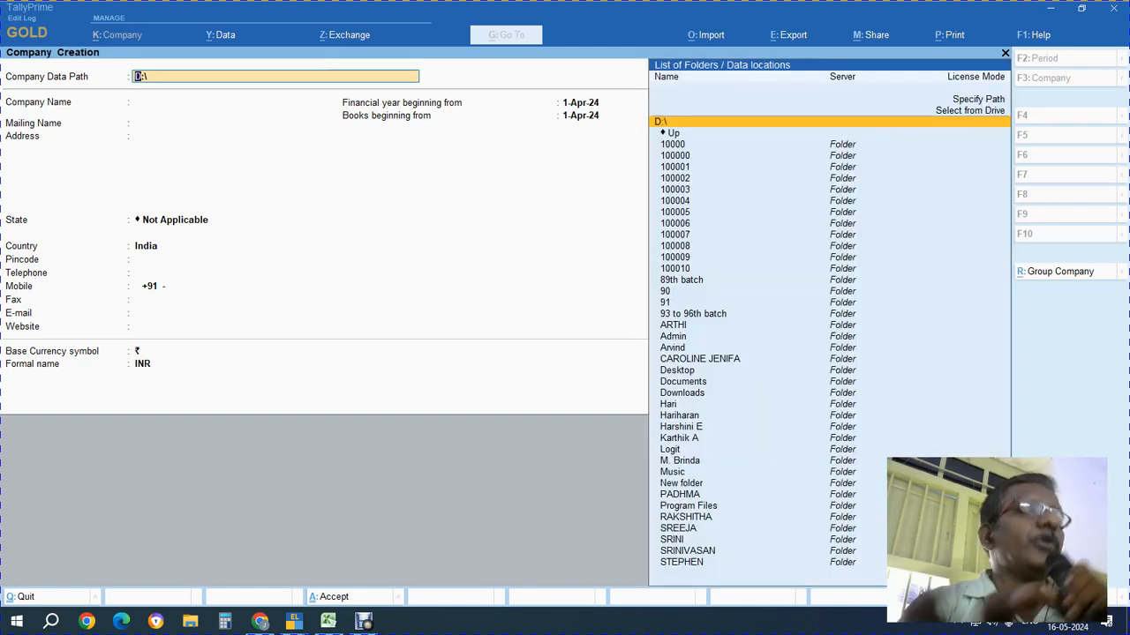
pyautogui.write('kupp')
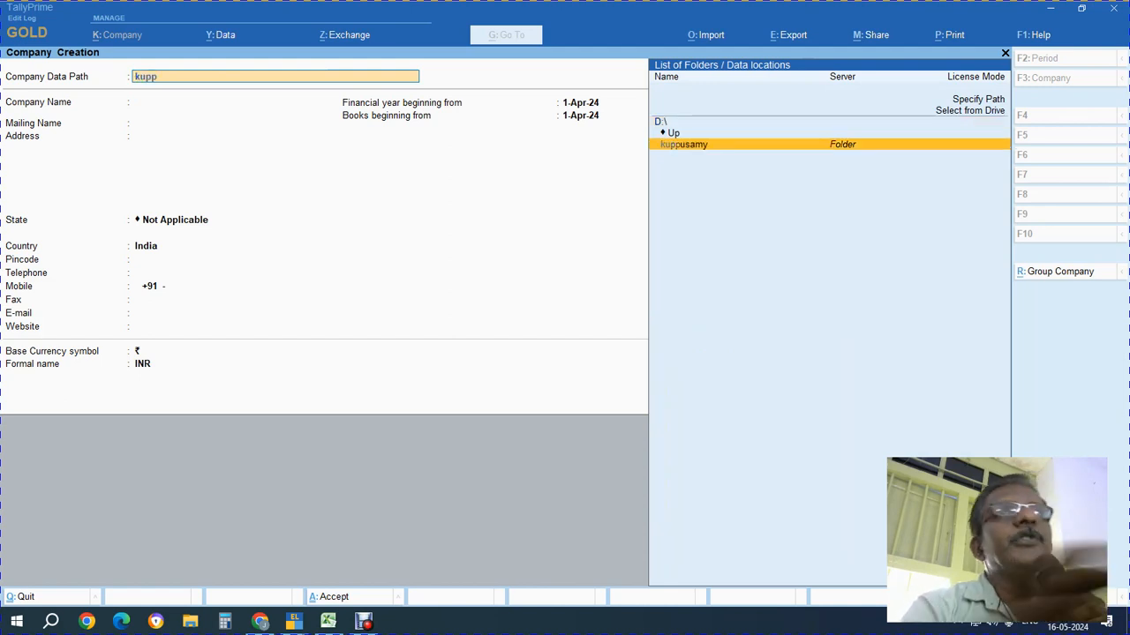
pyautogui.press('Return')
pyautogui.press('Return')
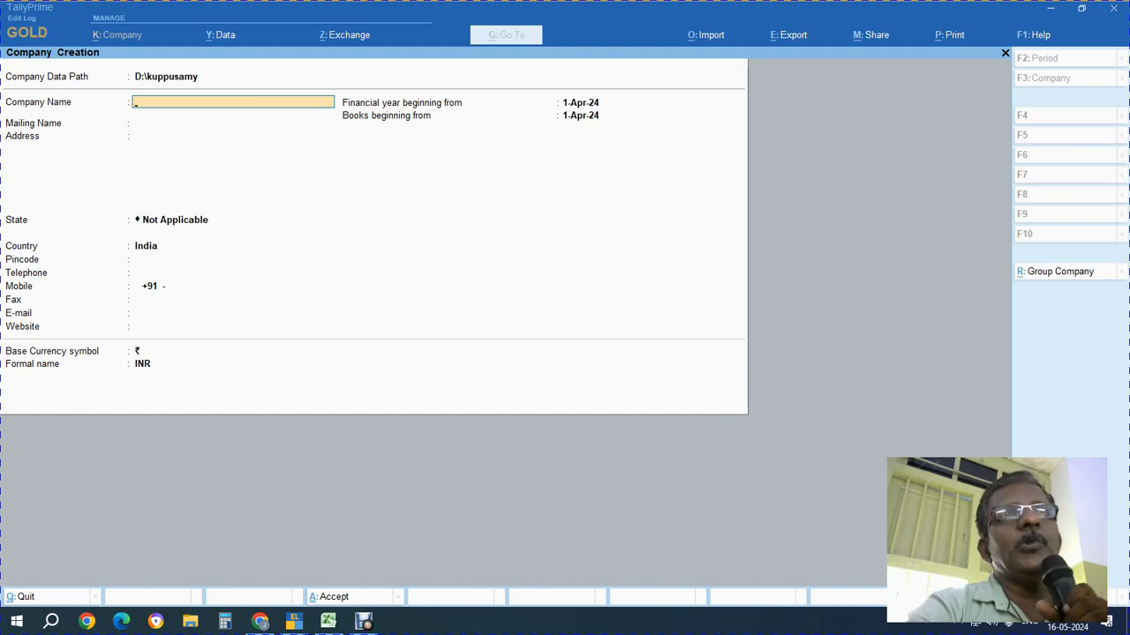
pyautogui.press('Escape')
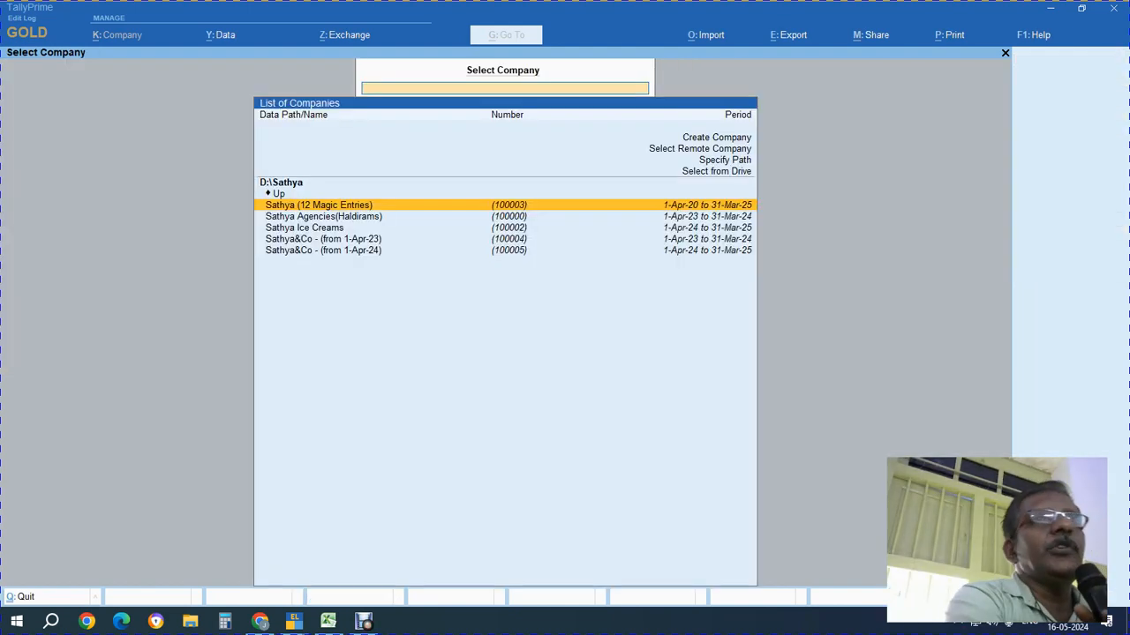
pyautogui.press('Up')
pyautogui.press('Up')
pyautogui.press('Up')
pyautogui.press('Up')
pyautogui.press('Up')
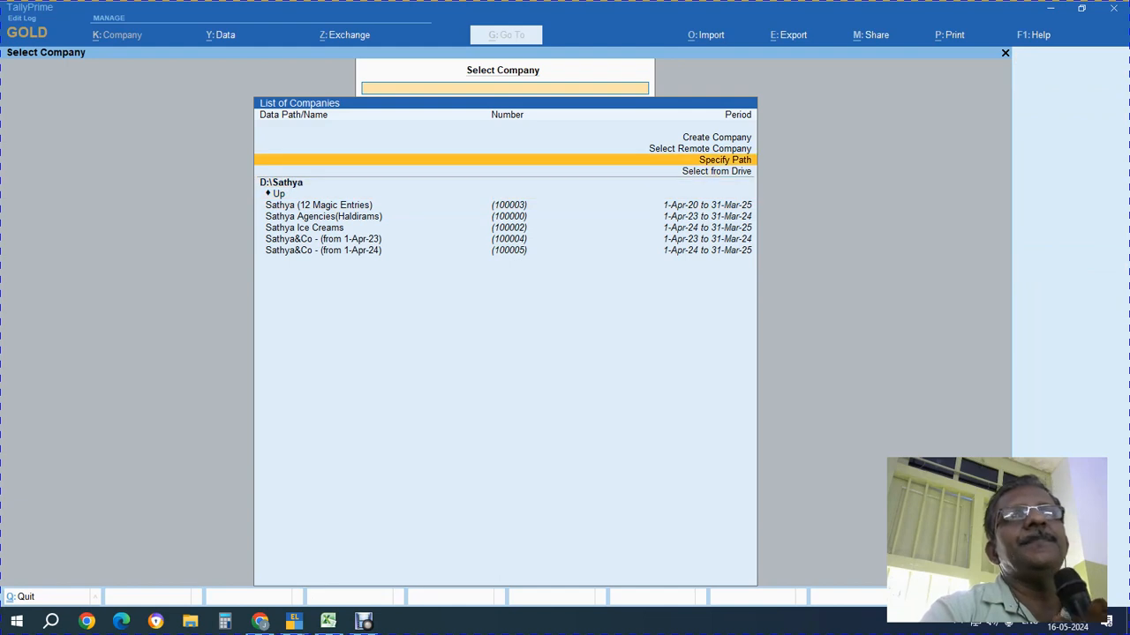
pyautogui.press('Return')
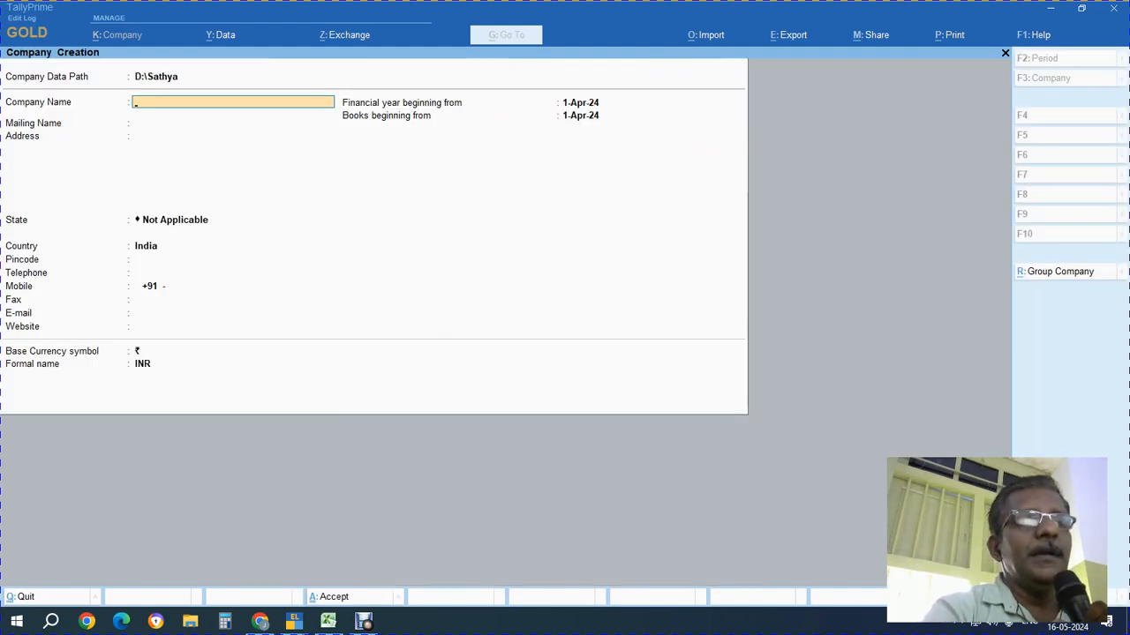
pyautogui.press('Up')
pyautogui.press('Up')
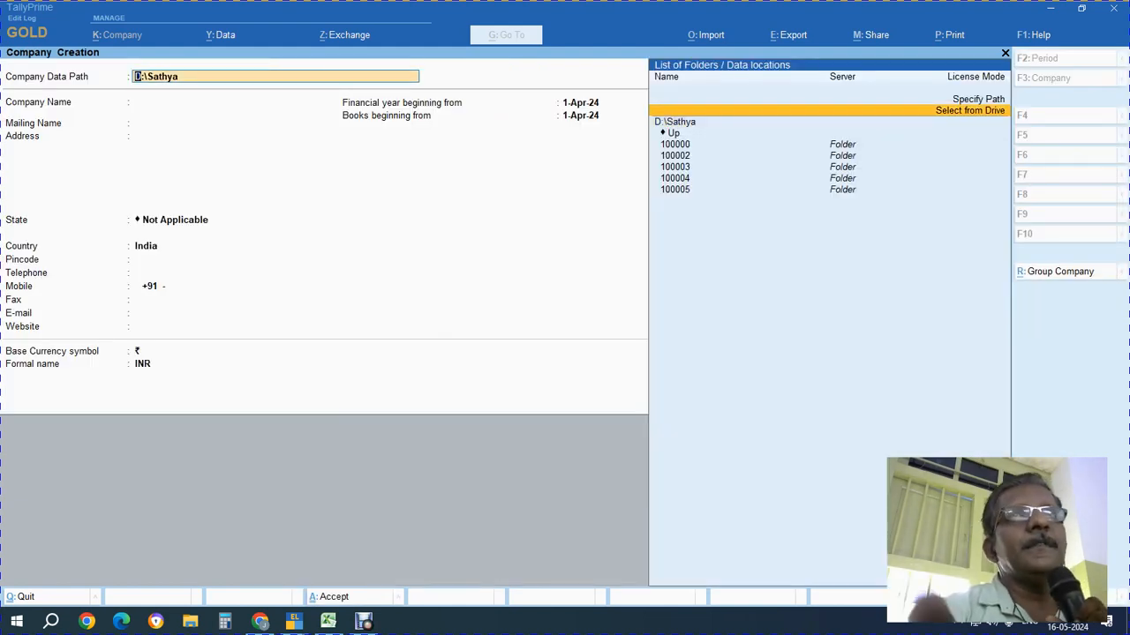
pyautogui.press('Return')
pyautogui.press('Down')
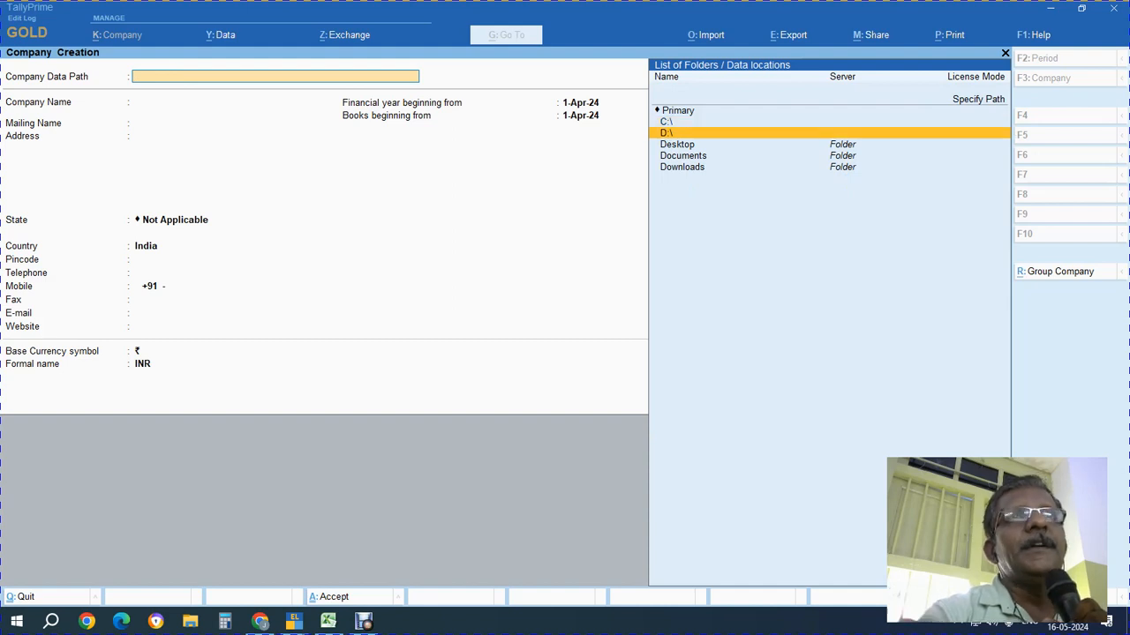
pyautogui.press('Return')
pyautogui.write('ku')
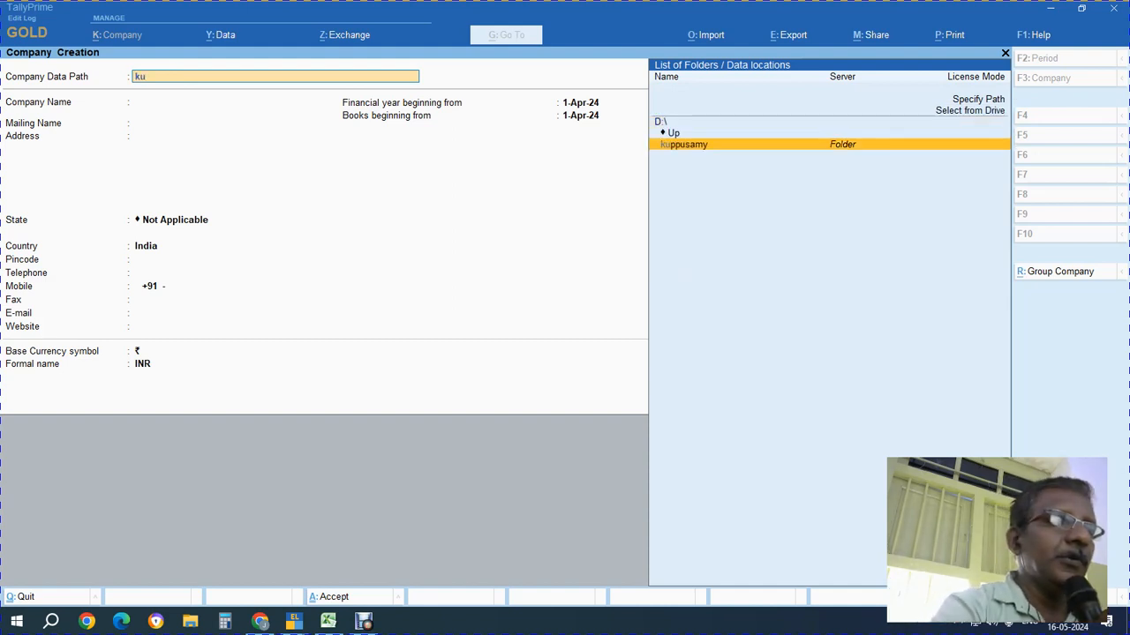
pyautogui.write('p')
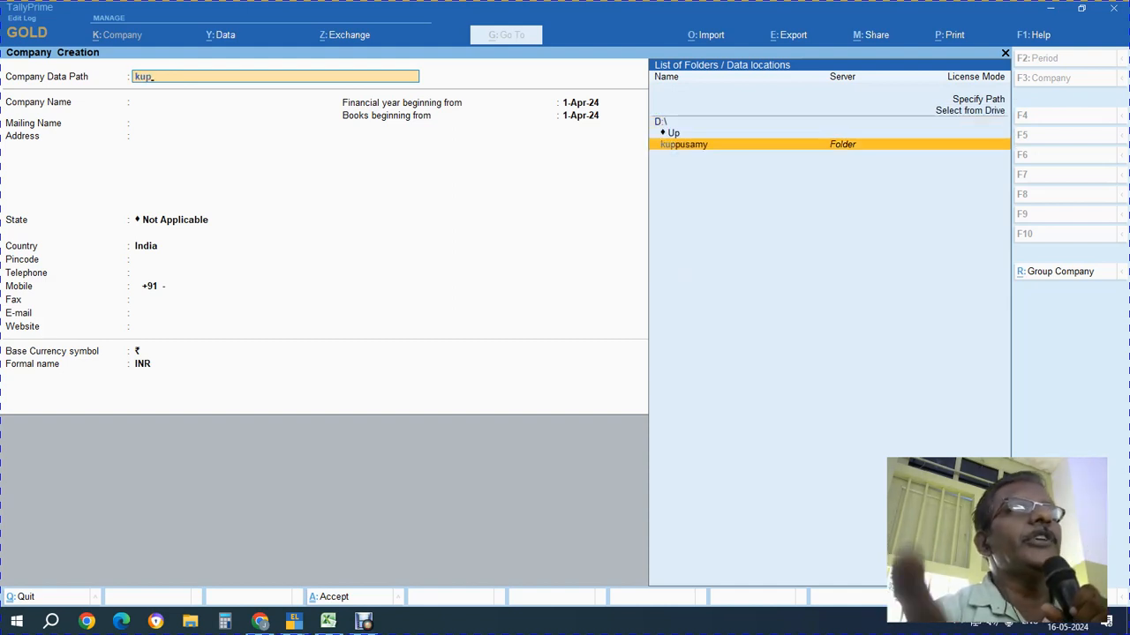
pyautogui.press('Return')
pyautogui.press('Return')
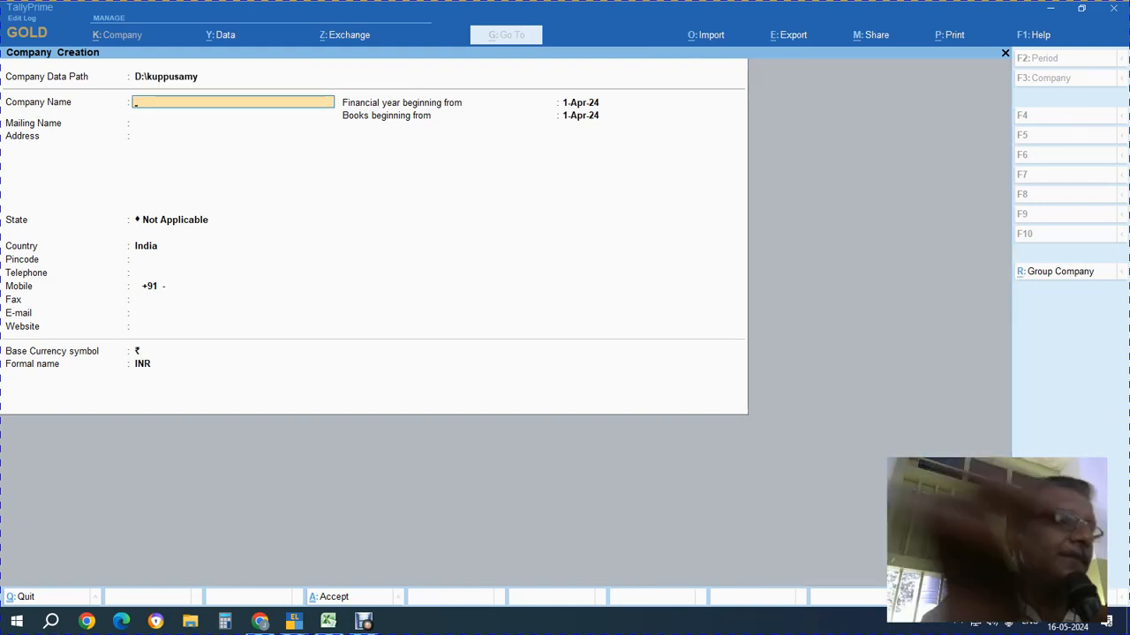
pyautogui.hotkey('alt', 'Tab')
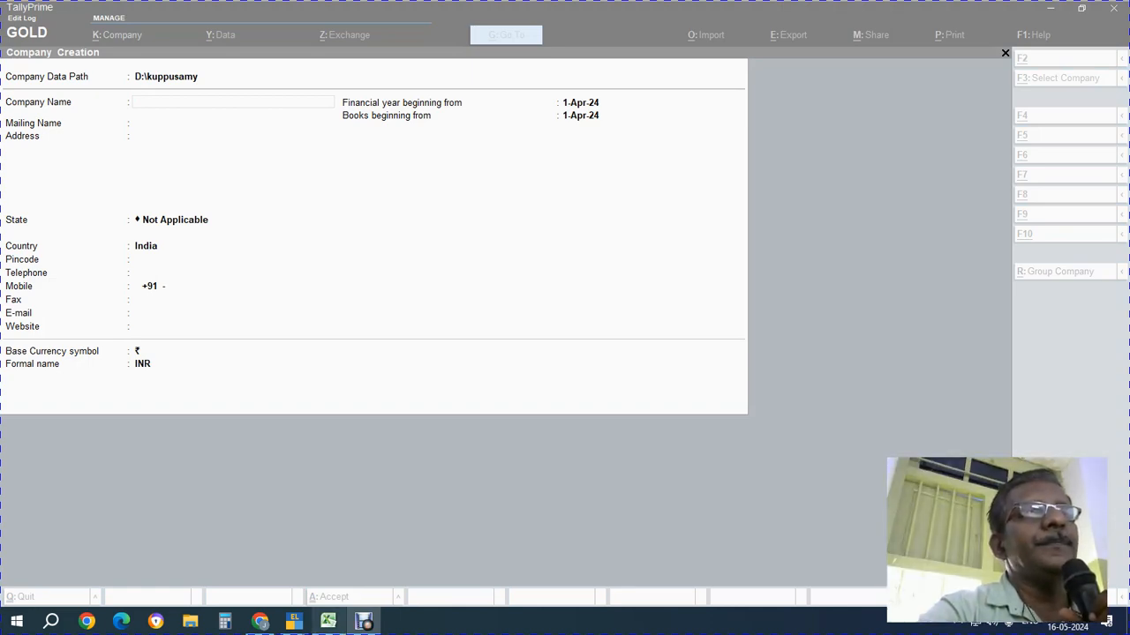
# Paste the name from Excel and complete it as 'A Tex Home Collection - F.Y. 2023-24'
pyautogui.click(328, 621)
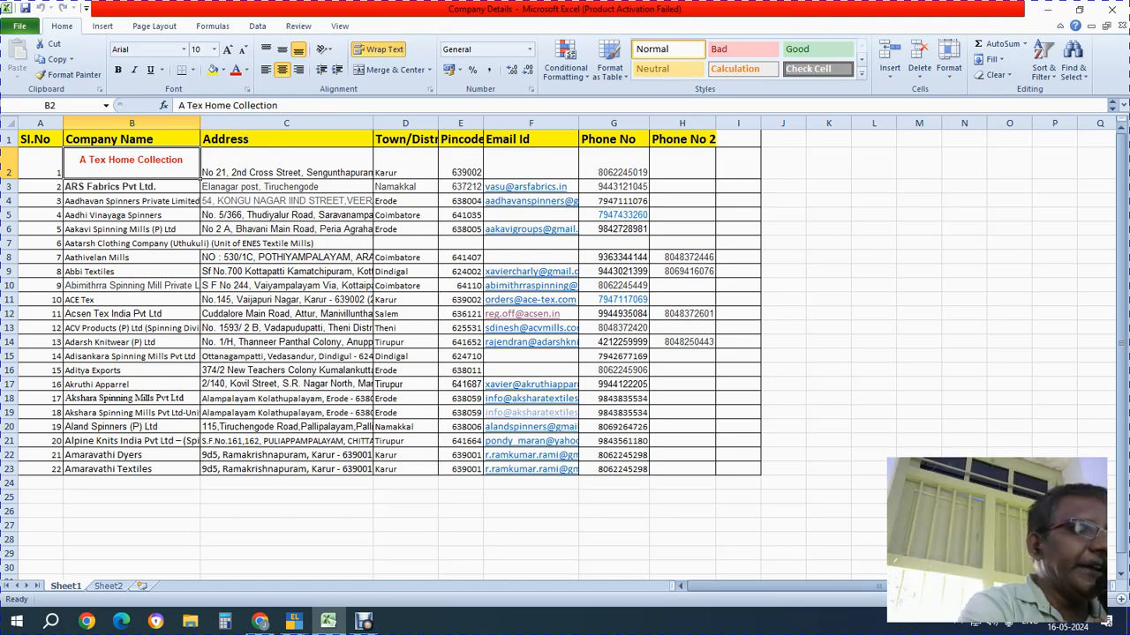
pyautogui.hotkey('ctrl', 'c')
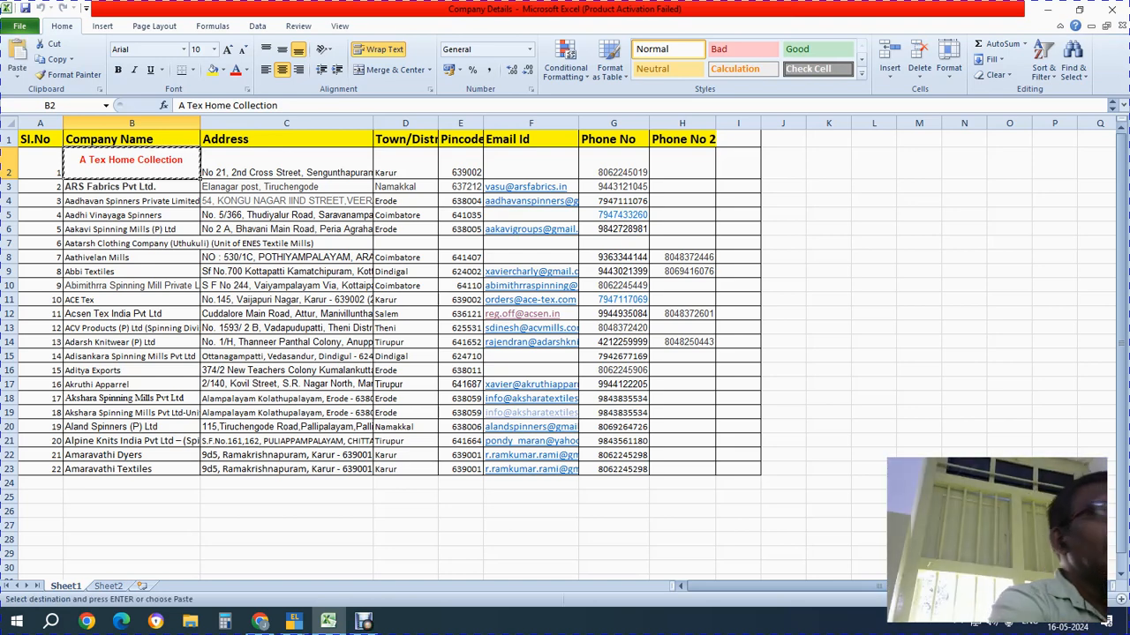
pyautogui.hotkey('alt', 'Tab')
pyautogui.hotkey('alt', 'Tab')
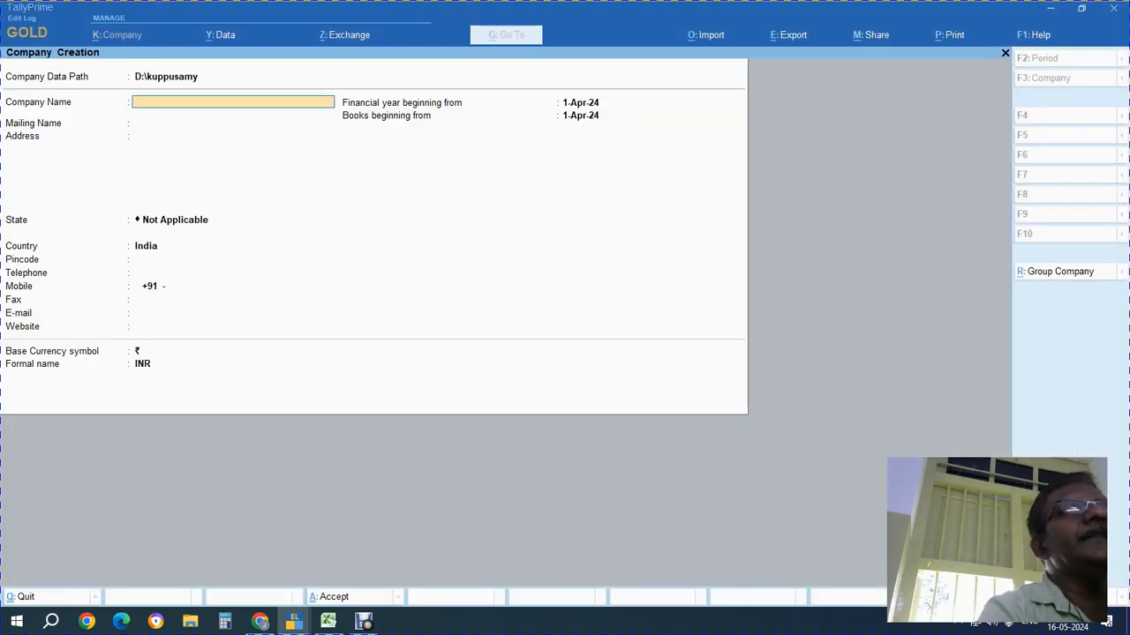
pyautogui.hotkey('ctrl', 'v')
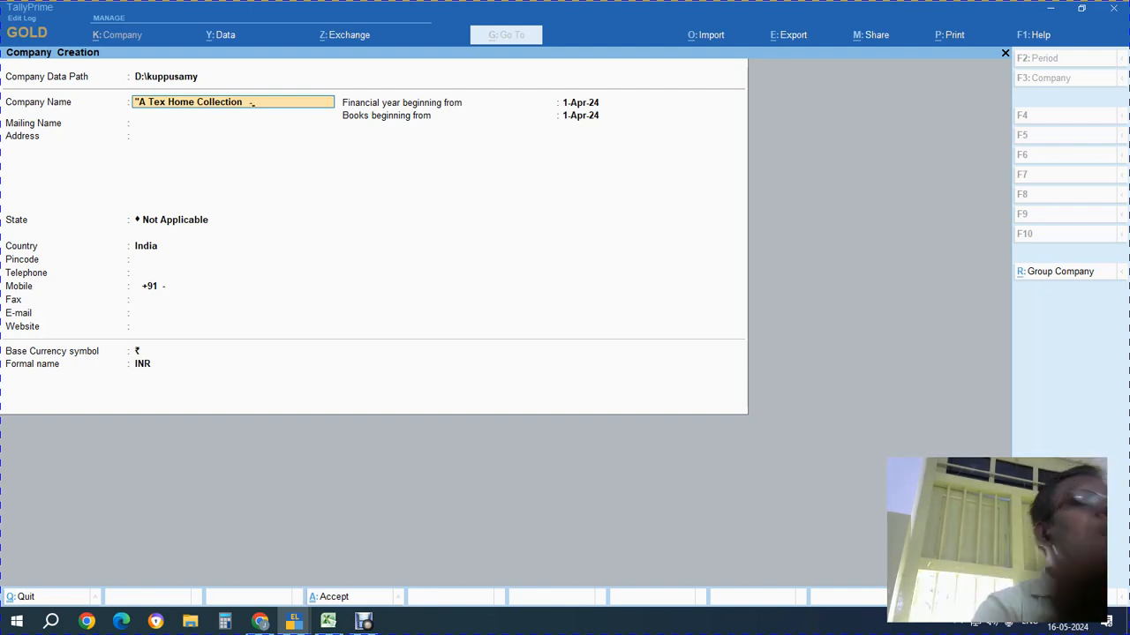
pyautogui.write('.')
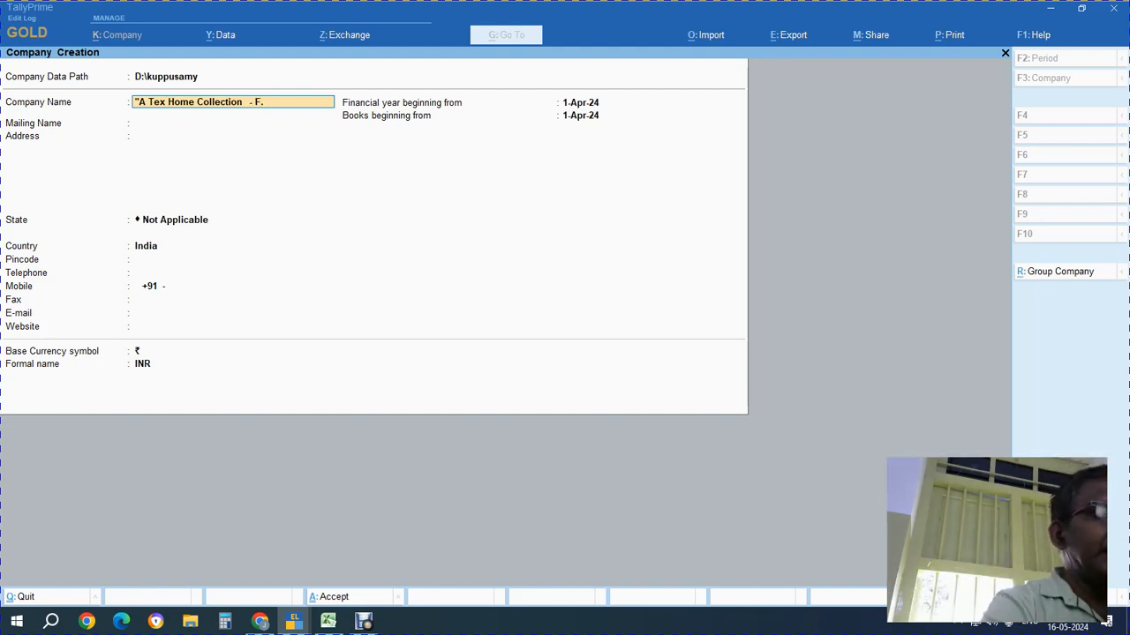
pyautogui.write('Y. 2023-24')
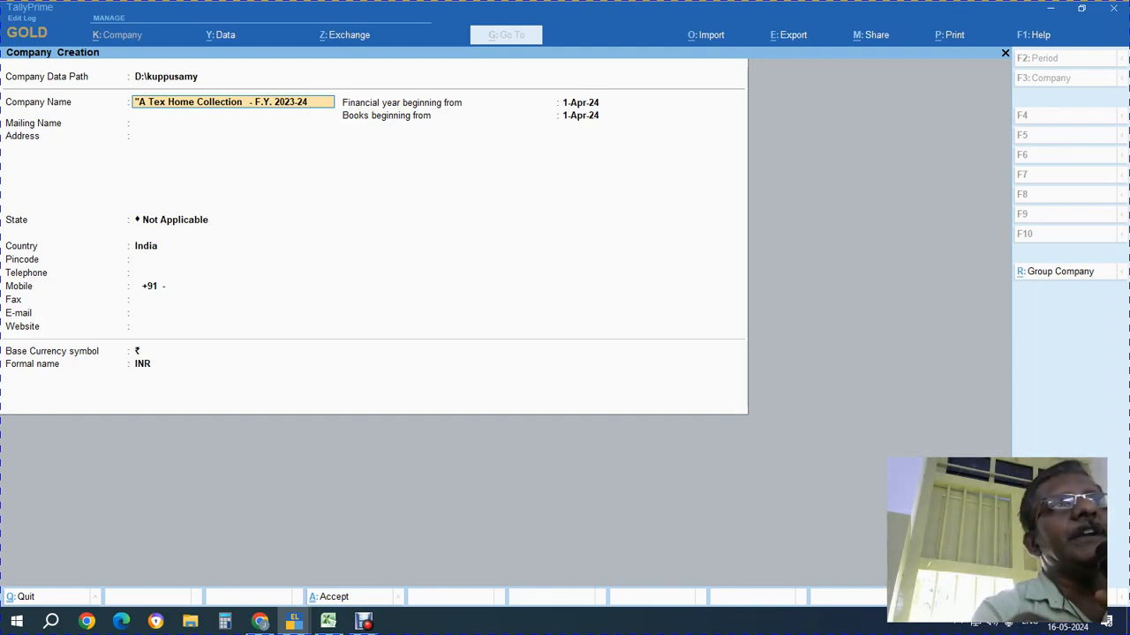
pyautogui.press('Return')
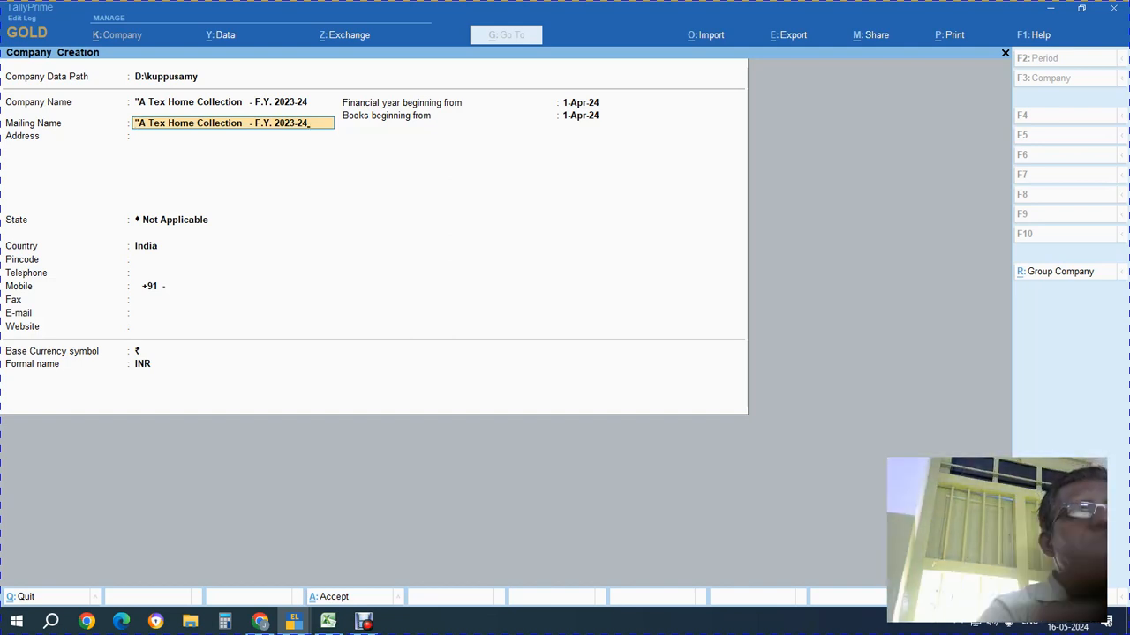
# Trim the mailing name to 'A Tex Home Collection' and paste the street from cell C2 as address line one
pyautogui.press('BackSpace')
pyautogui.press('BackSpace')
pyautogui.press('BackSpace')
pyautogui.press('BackSpace')
pyautogui.press('BackSpace')
pyautogui.press('BackSpace')
pyautogui.press('BackSpace')
pyautogui.press('BackSpace')
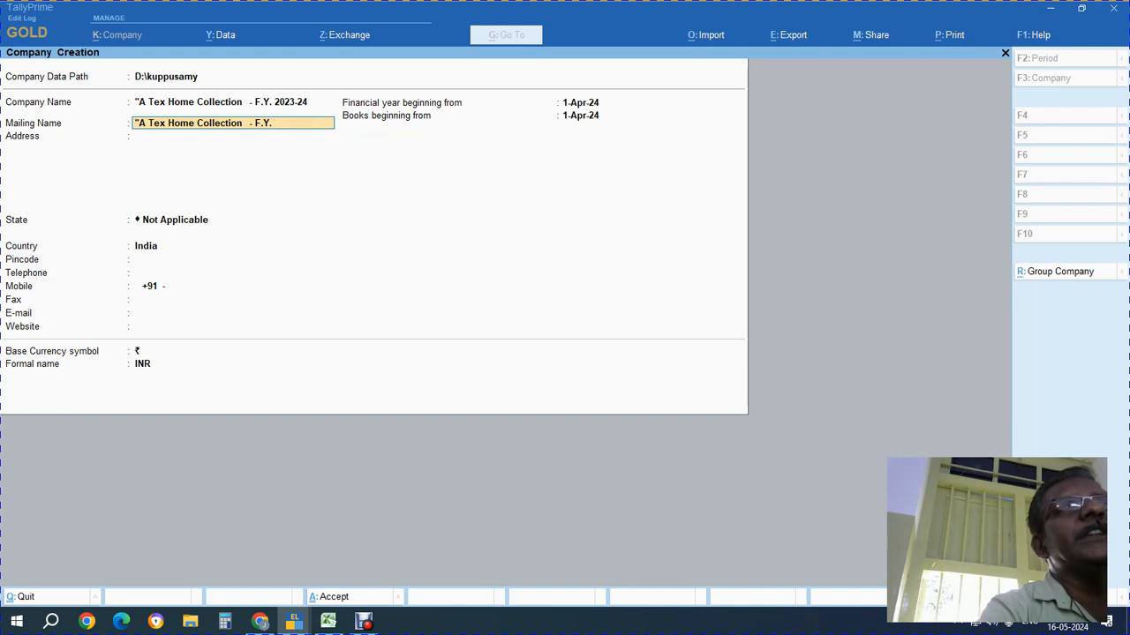
pyautogui.press('BackSpace')
pyautogui.press('BackSpace')
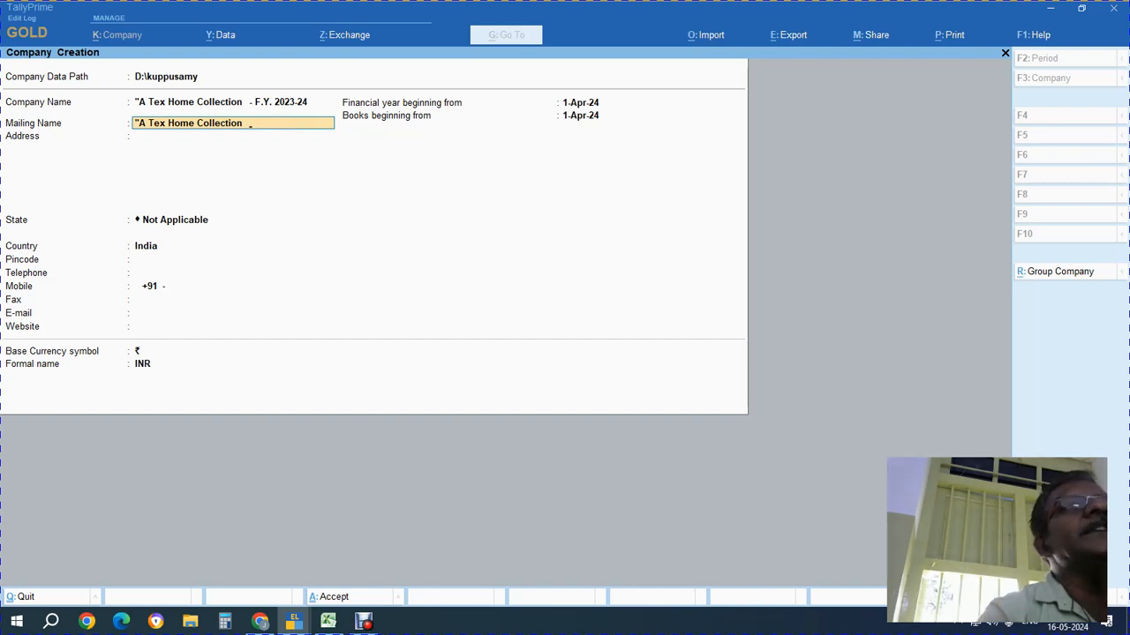
pyautogui.press('Return')
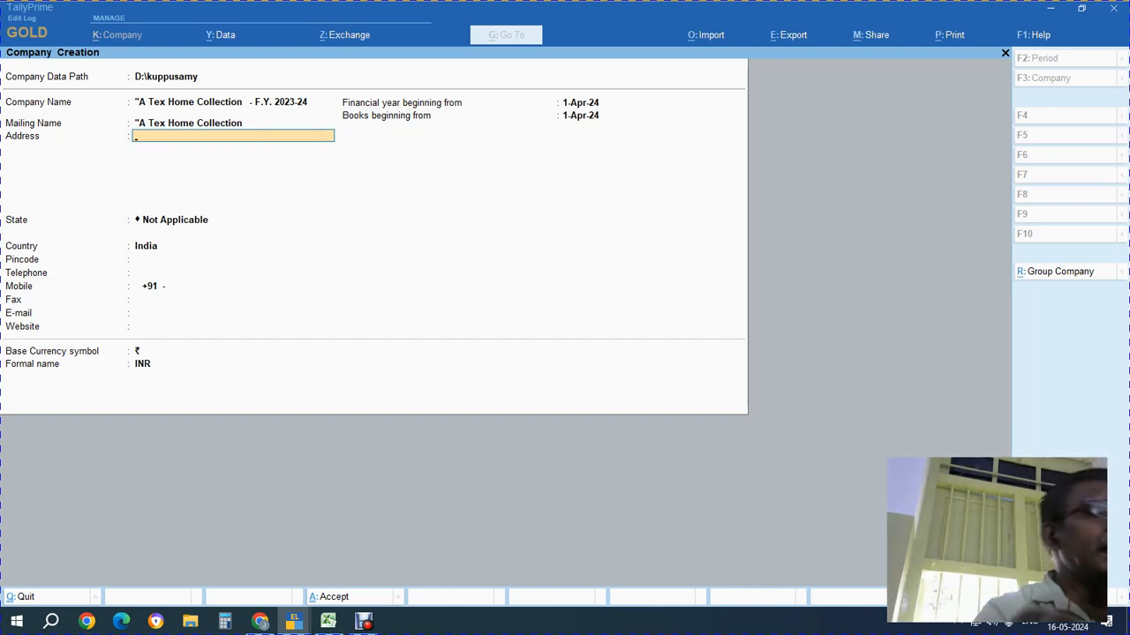
pyautogui.hotkey('alt', 'Tab')
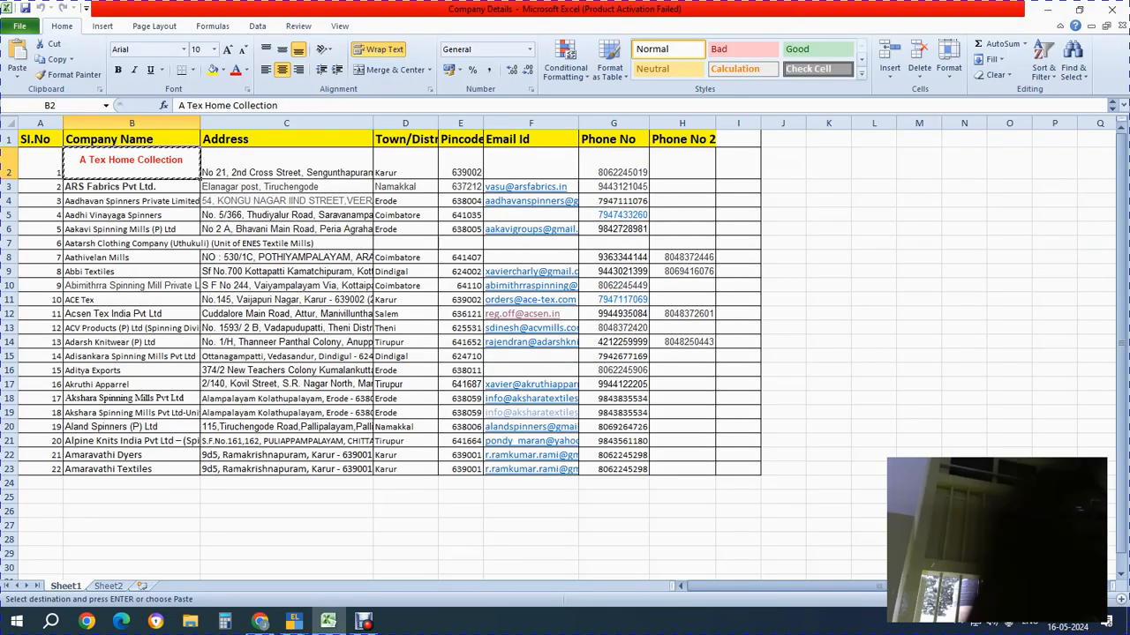
pyautogui.click(286, 165)
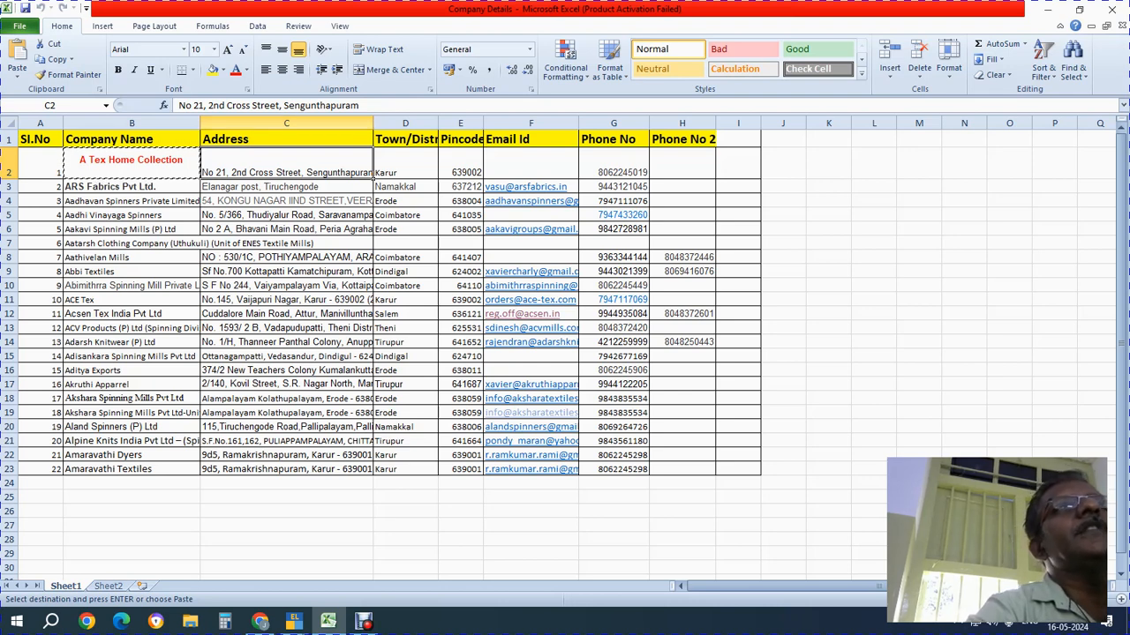
pyautogui.click(278, 106)
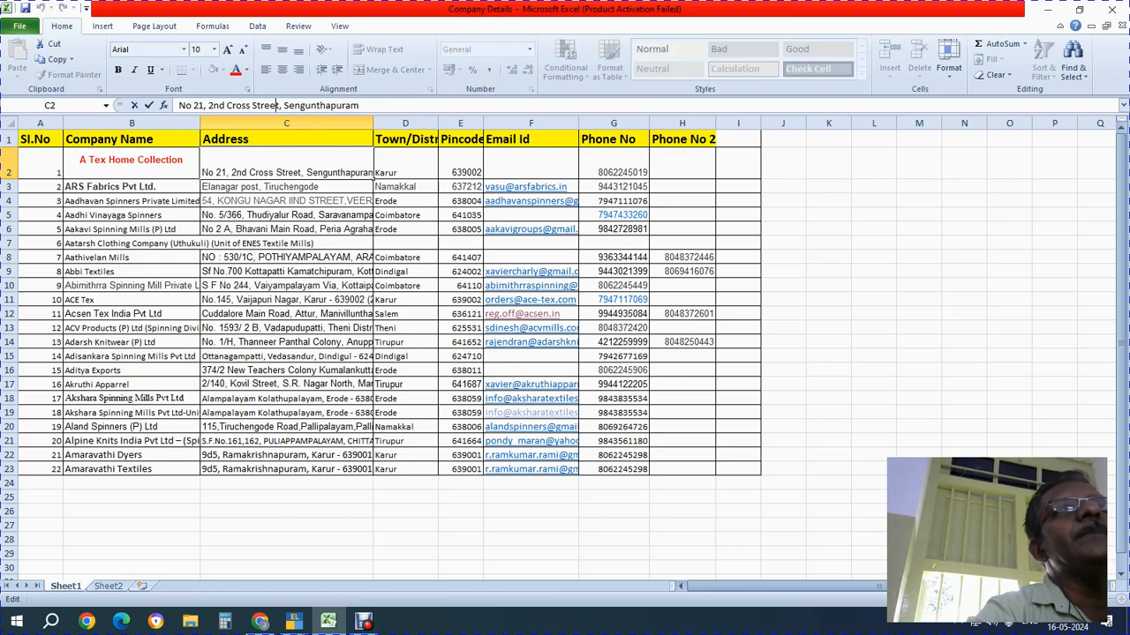
pyautogui.hotkey('shift', 'End')
pyautogui.hotkey('shift', 'Home')
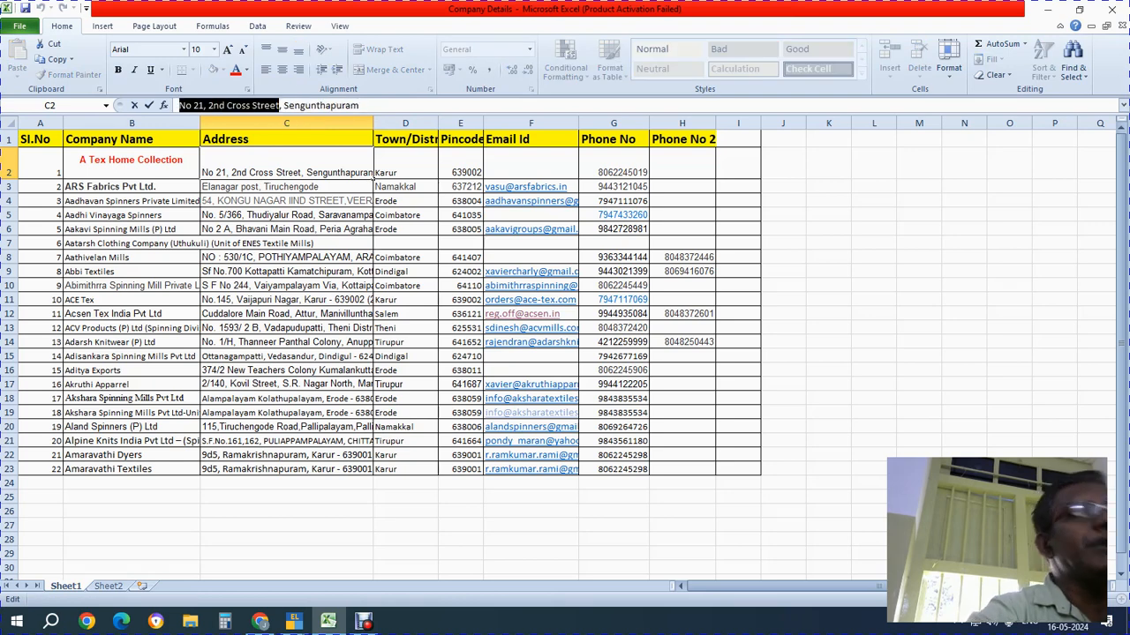
pyautogui.hotkey('ctrl', 'c')
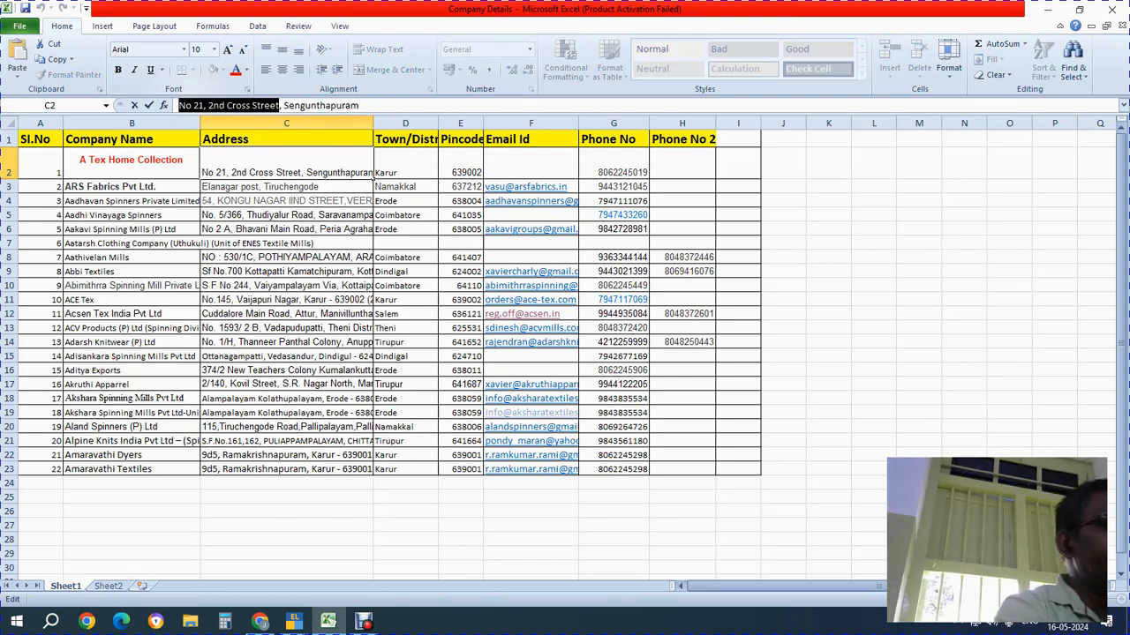
pyautogui.hotkey('alt', 'Tab')
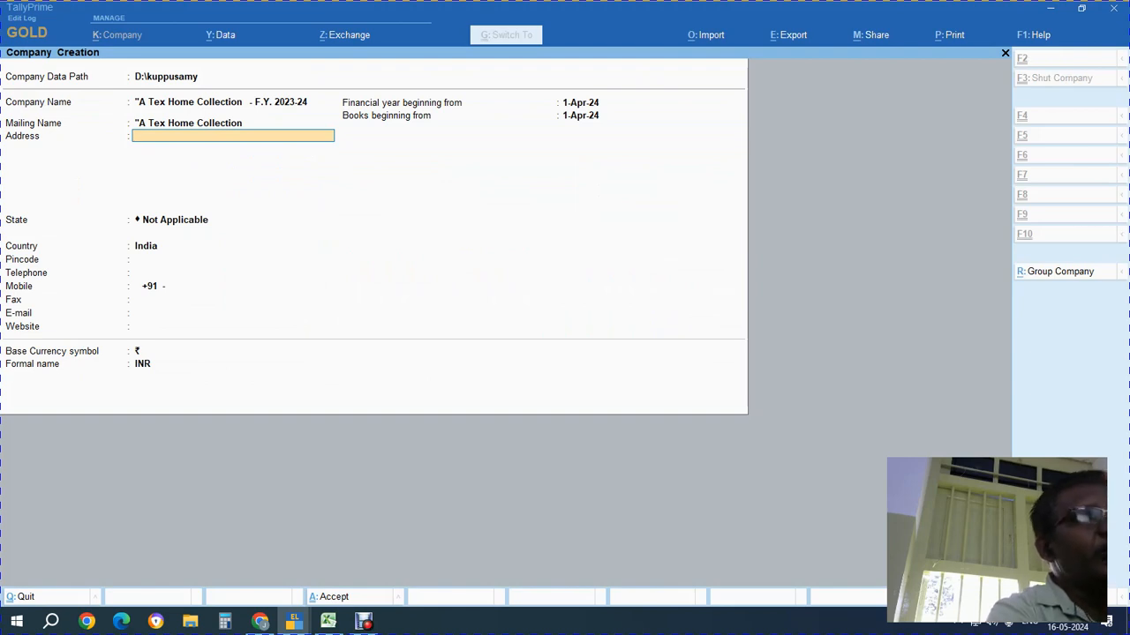
pyautogui.hotkey('ctrl', 'alt', 'v')
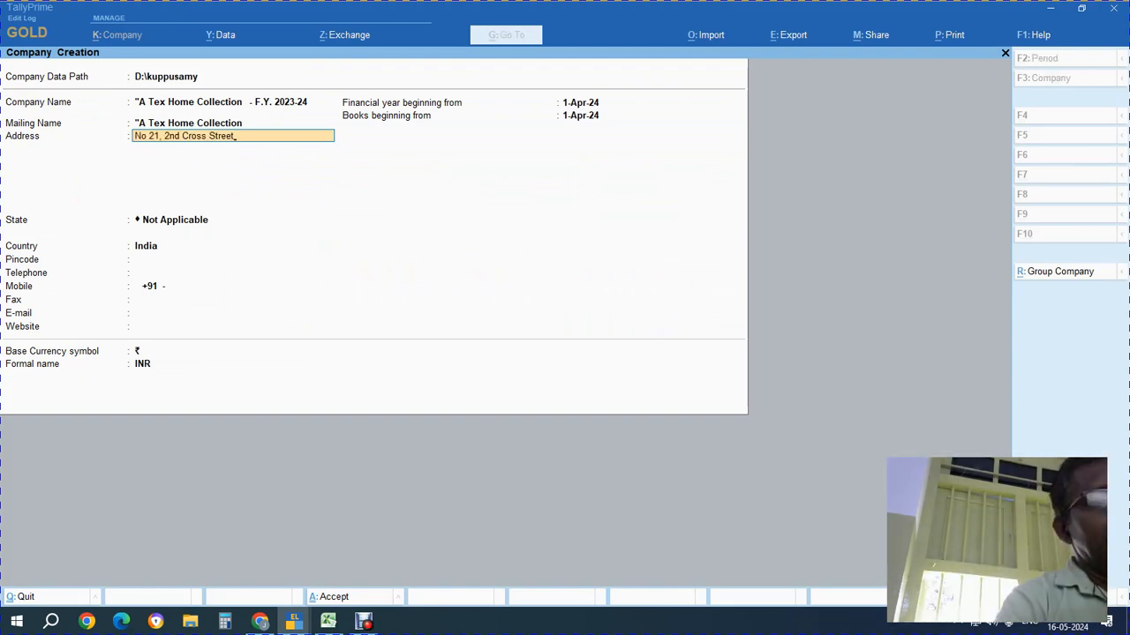
pyautogui.press('Return')
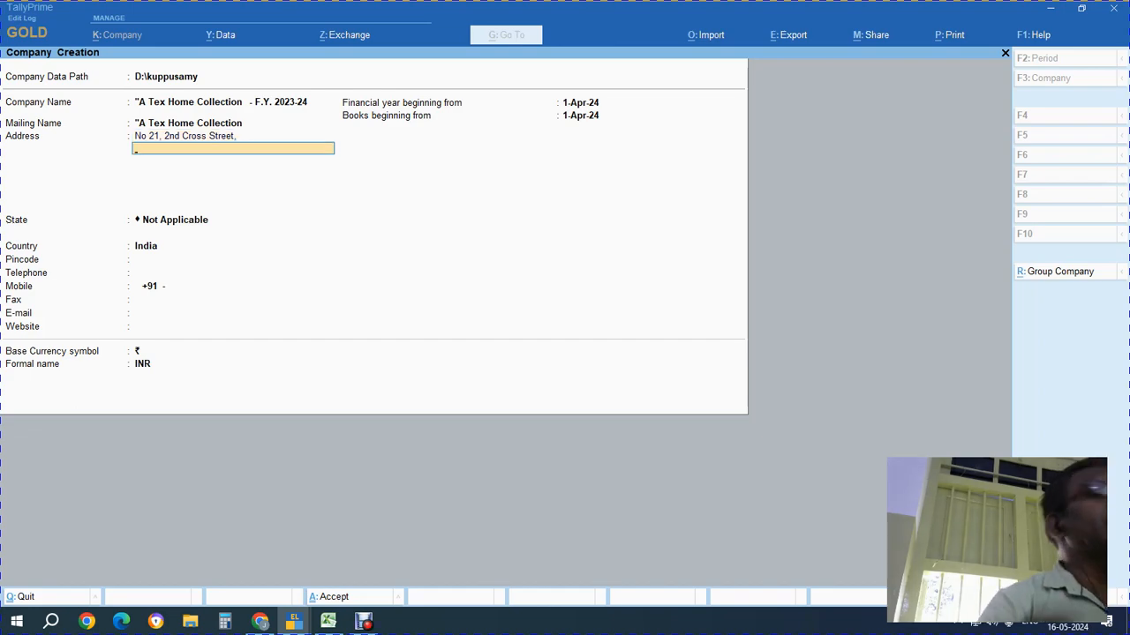
# Copy the locality from the sheet's address into the second address line
pyautogui.hotkey('alt', 'Tab')
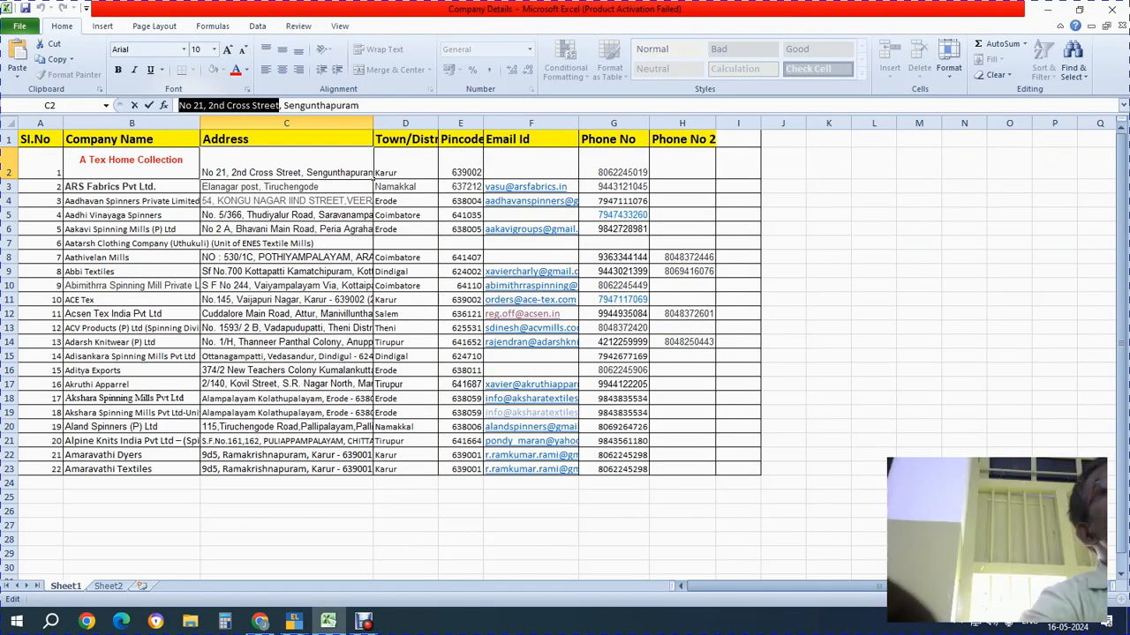
pyautogui.moveTo(282, 105); pyautogui.dragTo(360, 105)
pyautogui.hotkey('ctrl', 'c')
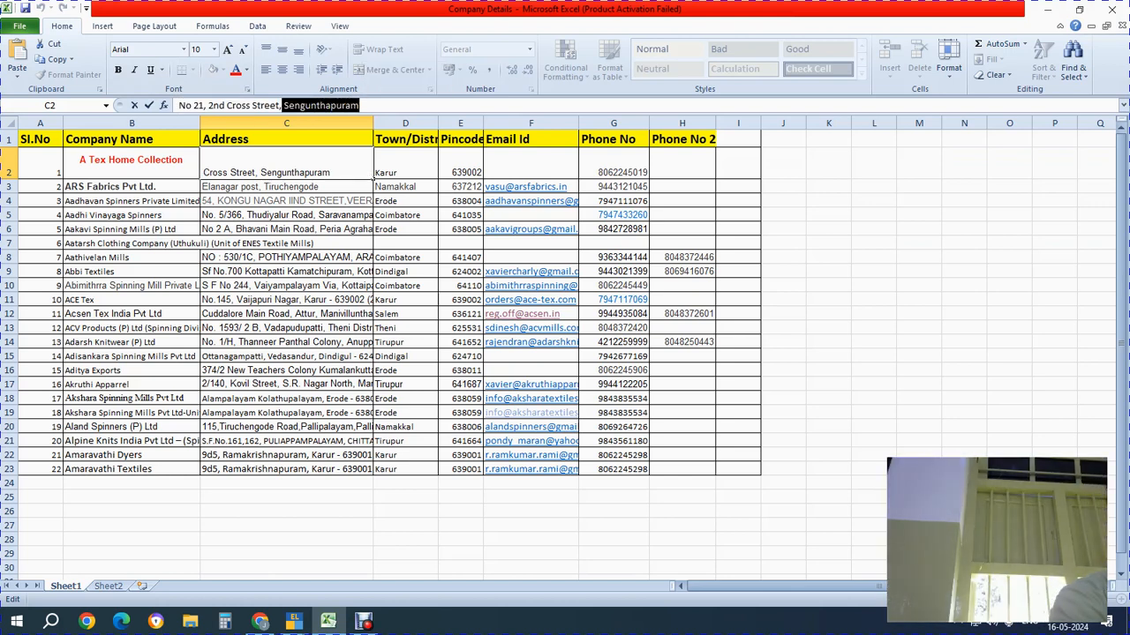
pyautogui.hotkey('alt', 'Tab')
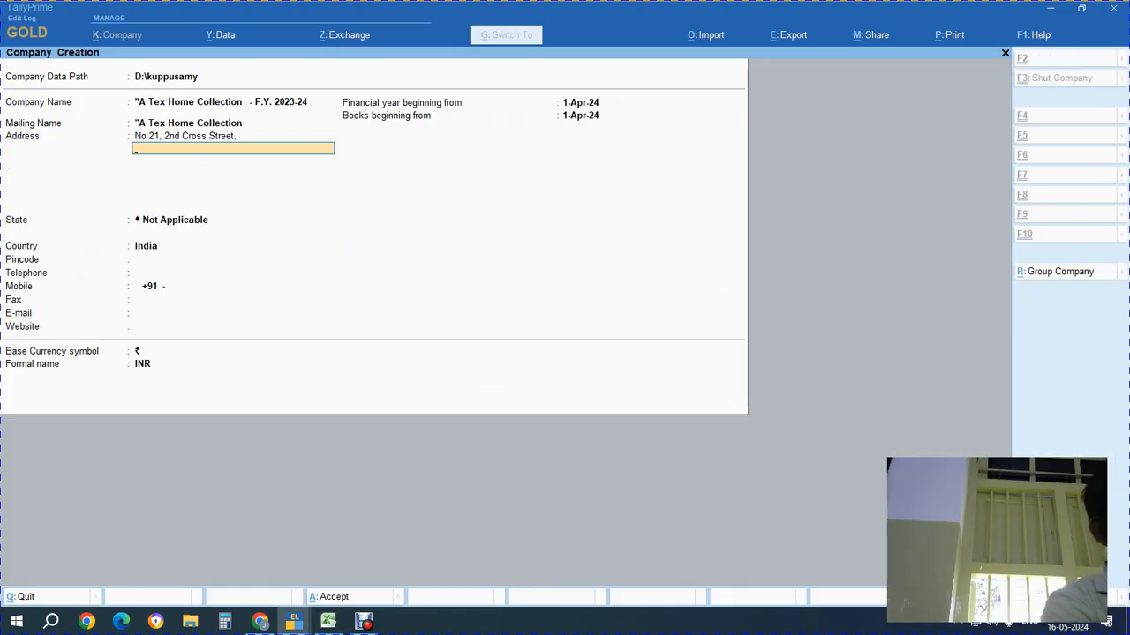
pyautogui.hotkey('ctrl', 'v')
pyautogui.press('Return')
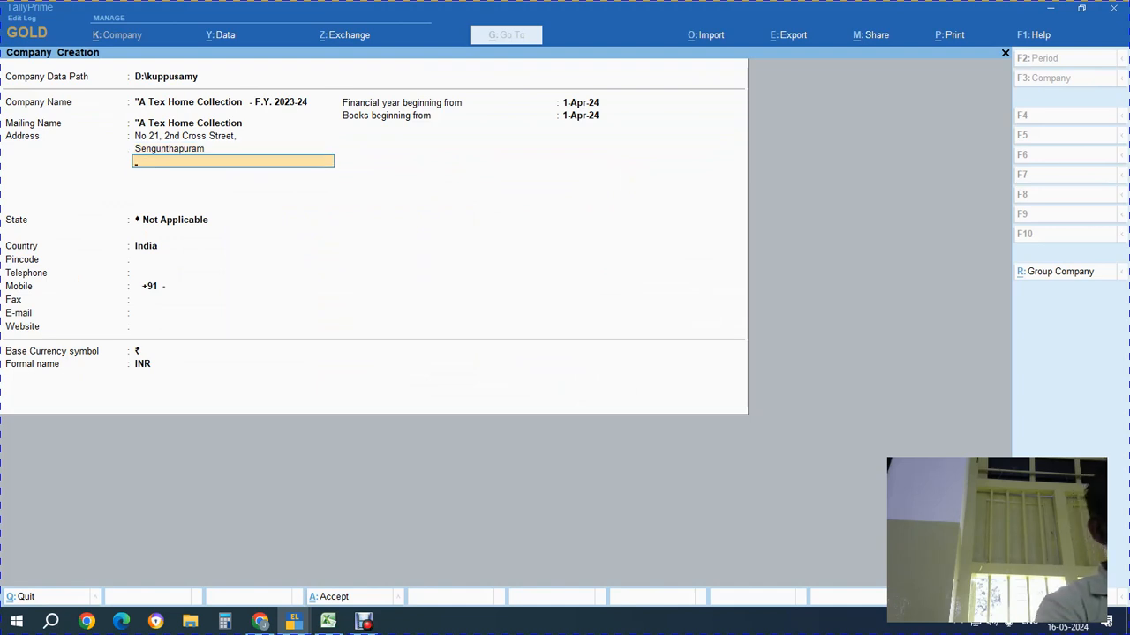
# Enter the town and pincode, checked against the sheet, as the third address line
pyautogui.write('Karu')
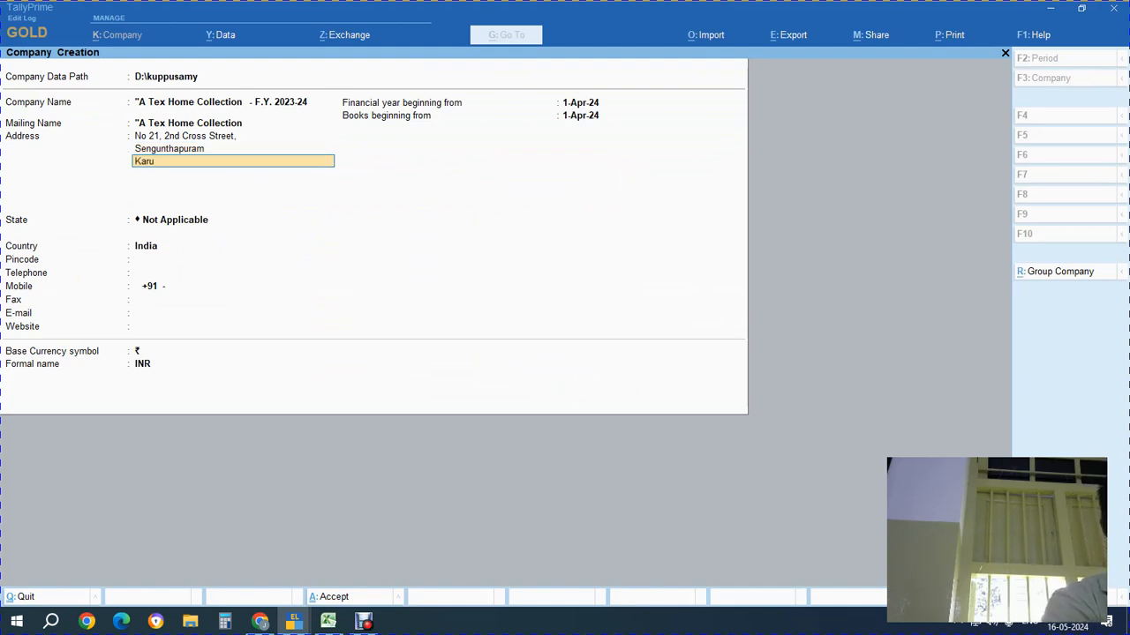
pyautogui.write('ru')
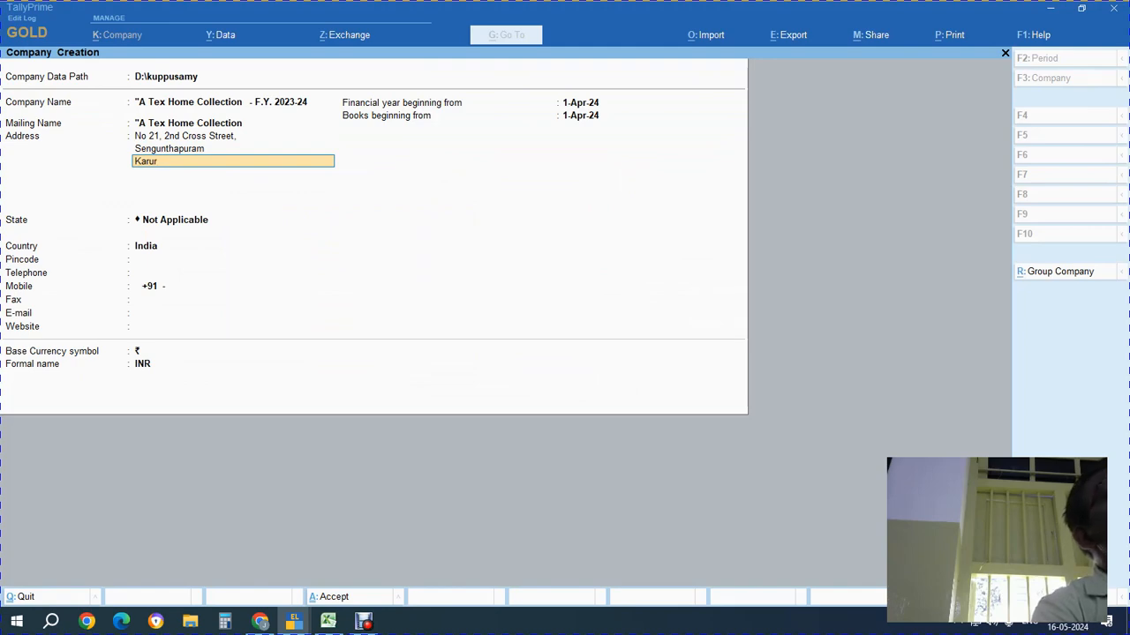
pyautogui.hotkey('alt', 'Tab')
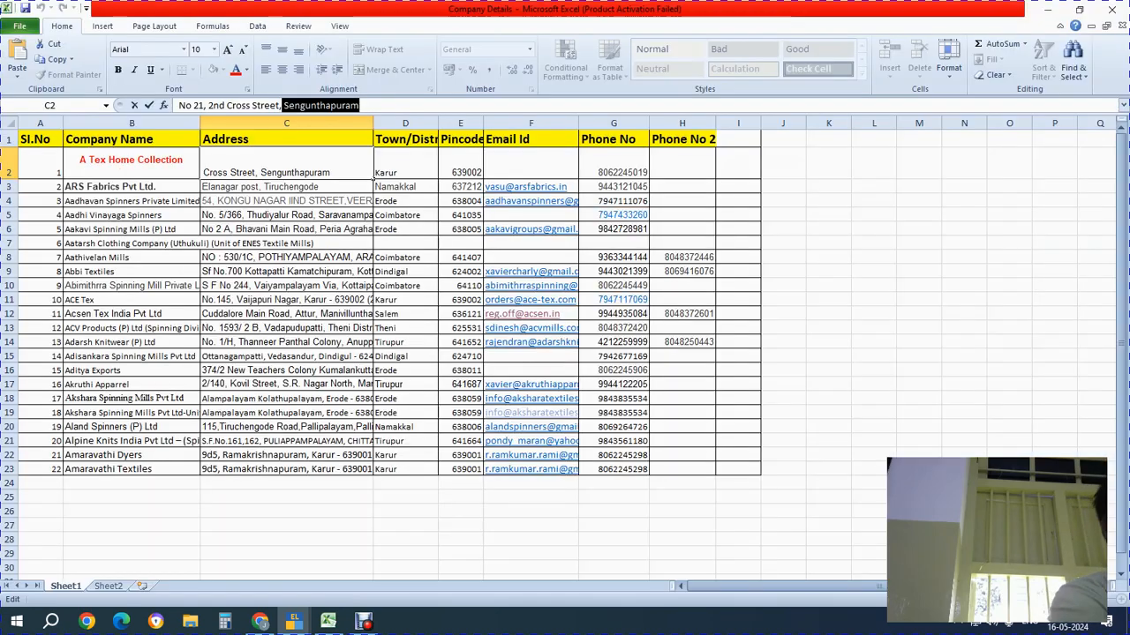
pyautogui.press('Tab')
pyautogui.press('Tab')
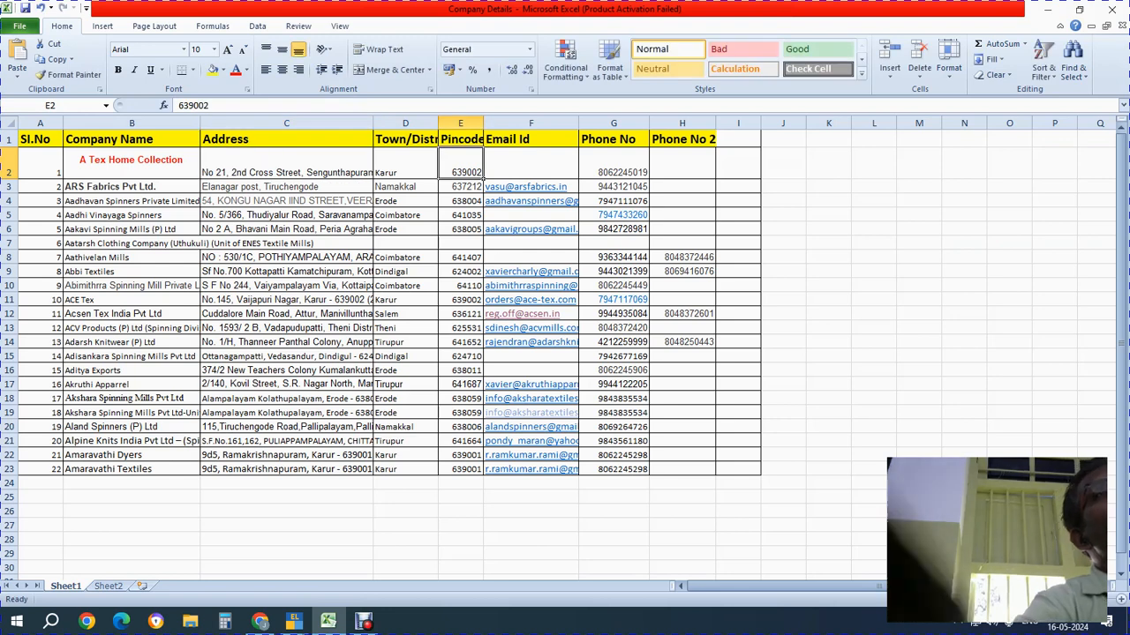
pyautogui.hotkey('alt', 'Tab')
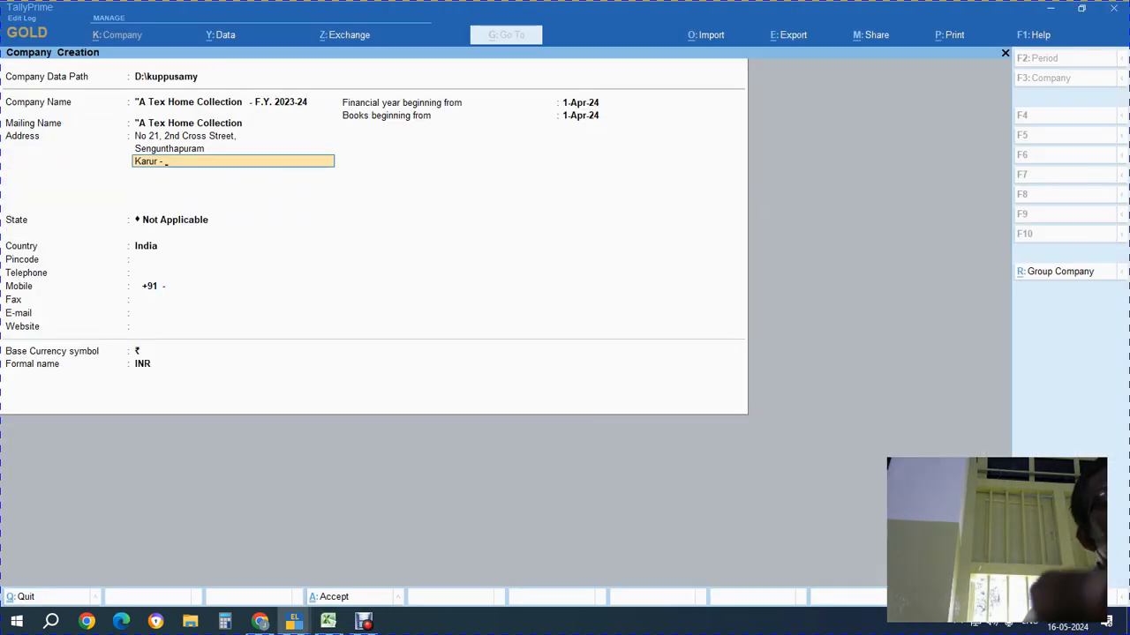
pyautogui.write('639002')
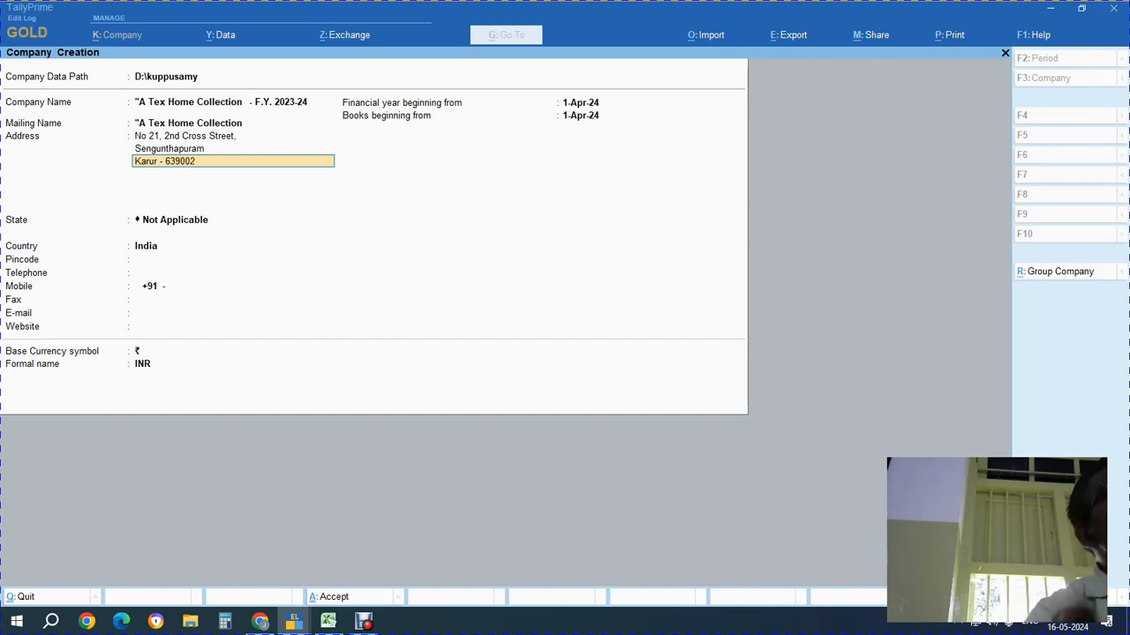
pyautogui.press('Return')
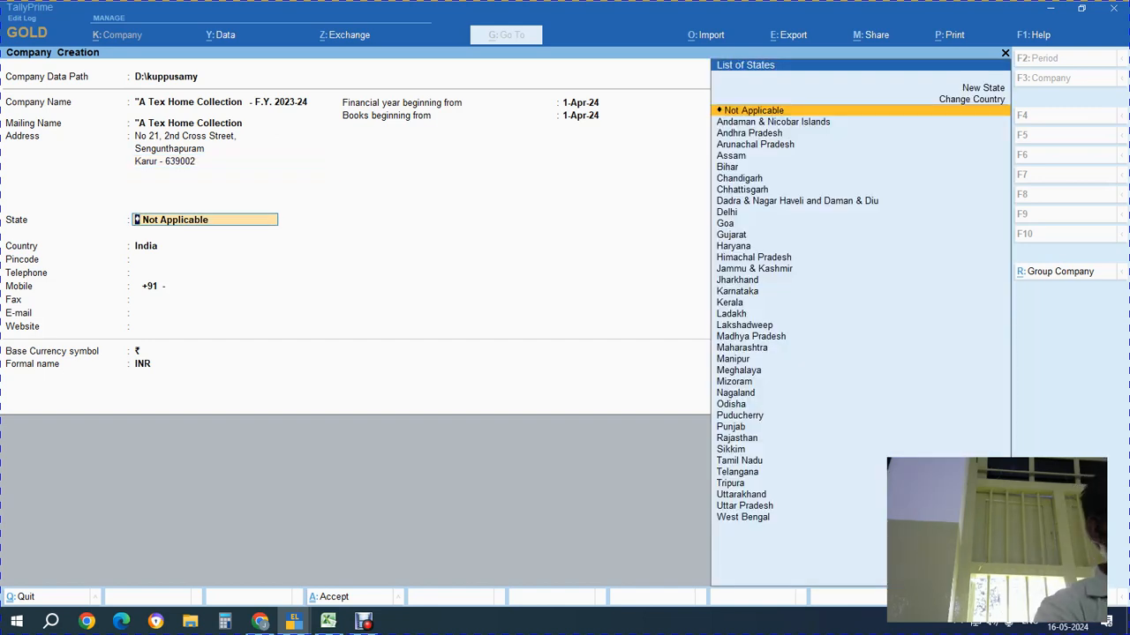
# Choose Tamil Nadu as the state and enter the company's pincode
pyautogui.write('Ta')
pyautogui.press('Return')
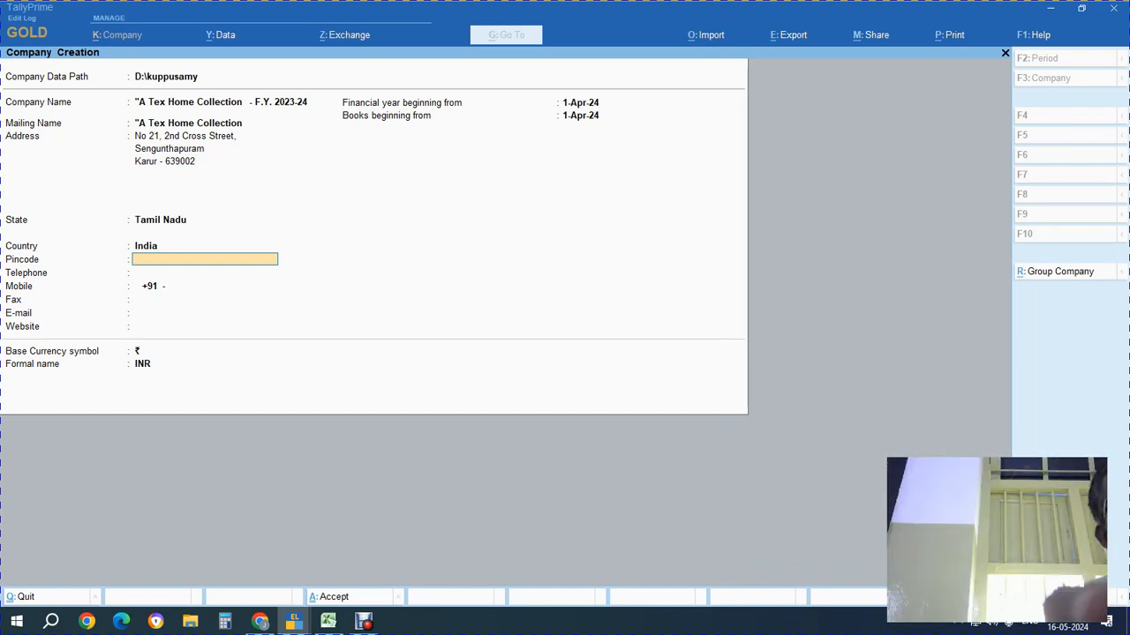
pyautogui.write('639002')
pyautogui.press('Return')
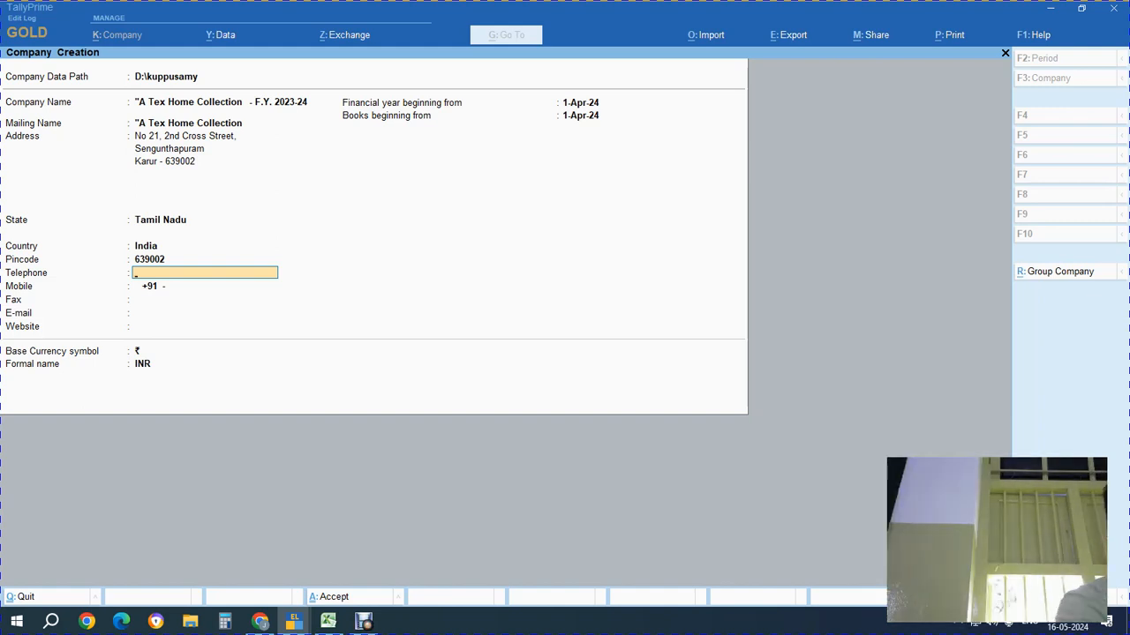
# Enter the office telephone number from cell G2 and the mobile number, leaving Fax blank
pyautogui.hotkey('alt', 'Tab')
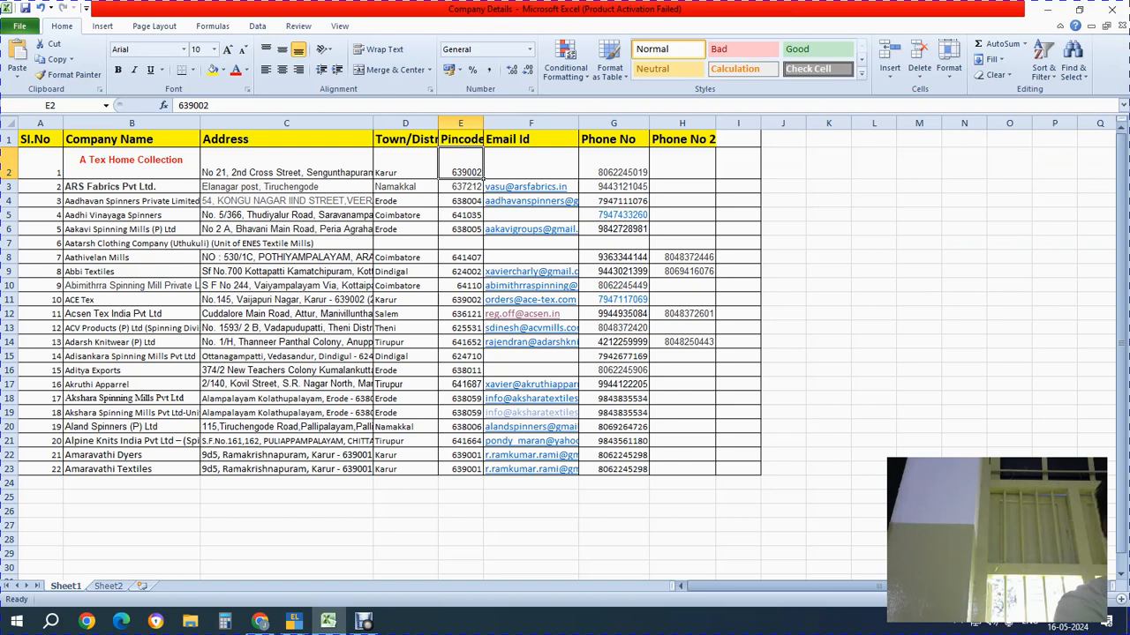
pyautogui.press('Right')
pyautogui.press('Right')
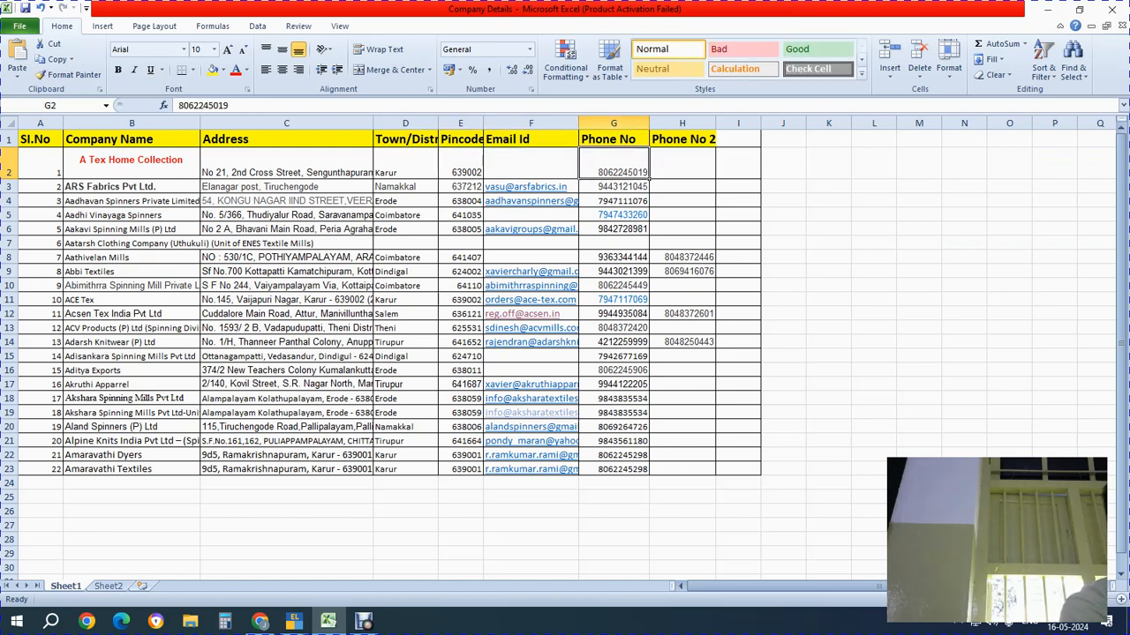
pyautogui.hotkey('ctrl', 'c')
pyautogui.hotkey('alt', 'Tab')
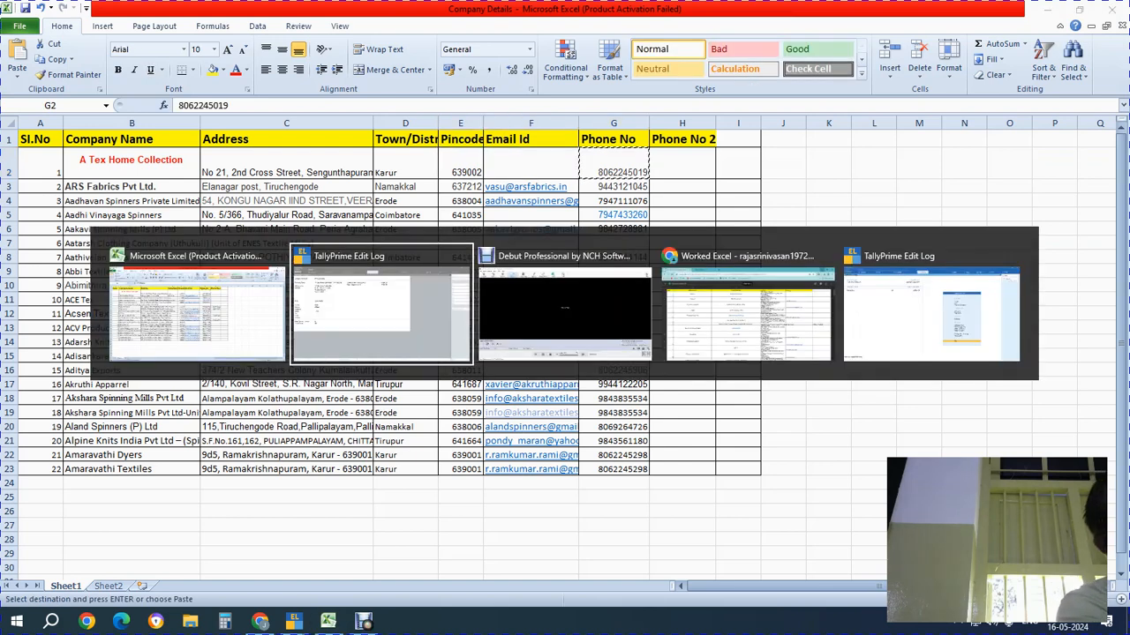
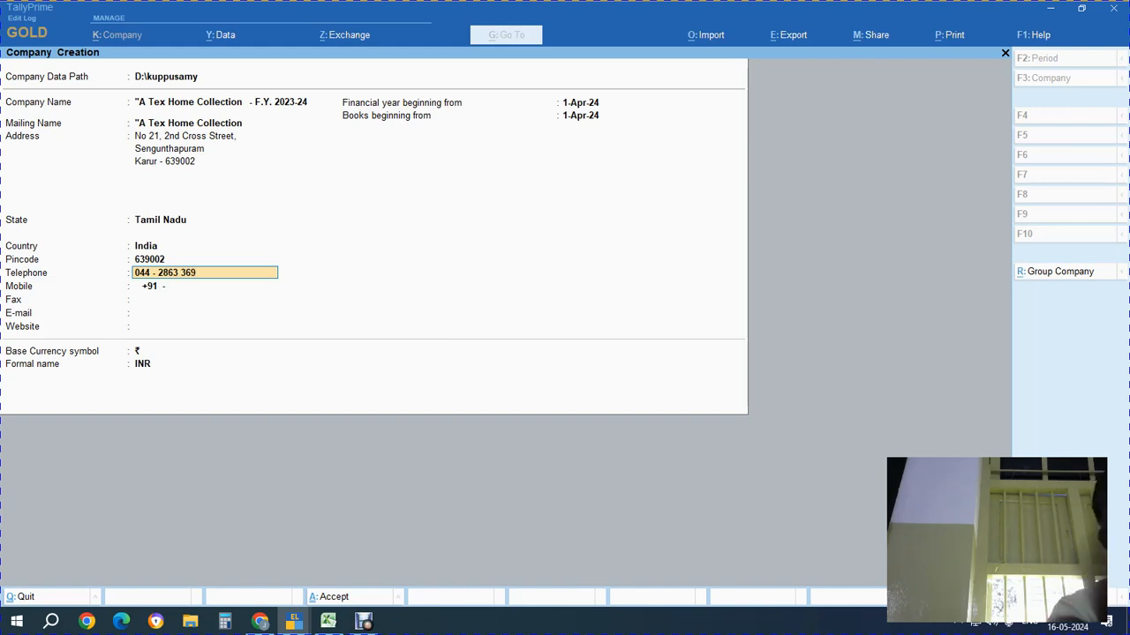
pyautogui.press('Return')
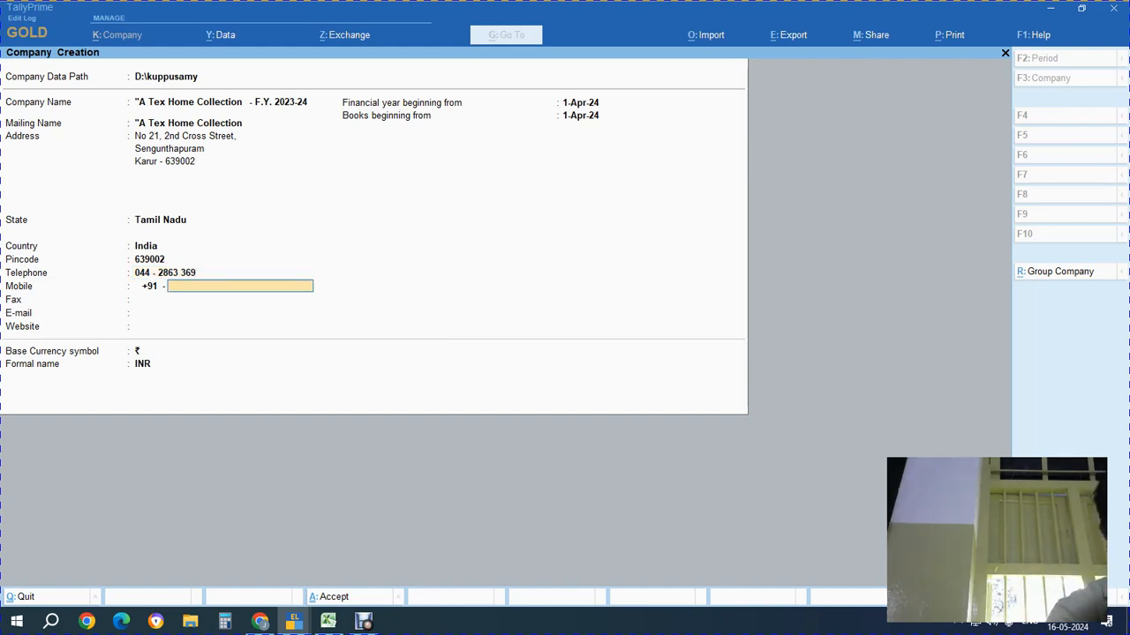
pyautogui.press('Return')
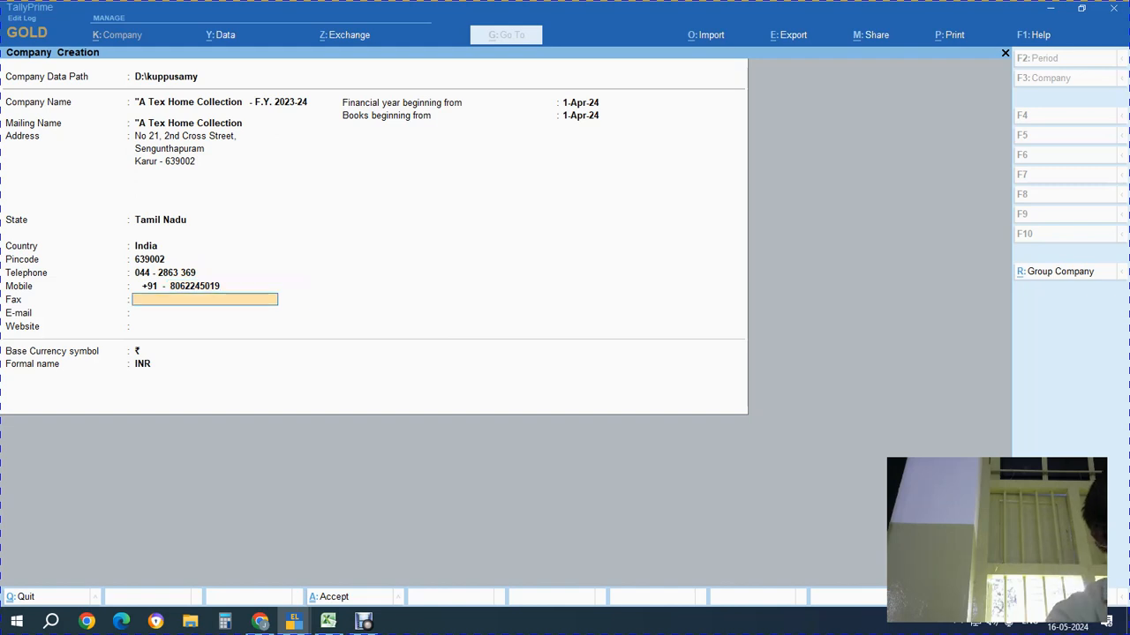
pyautogui.press('Return')
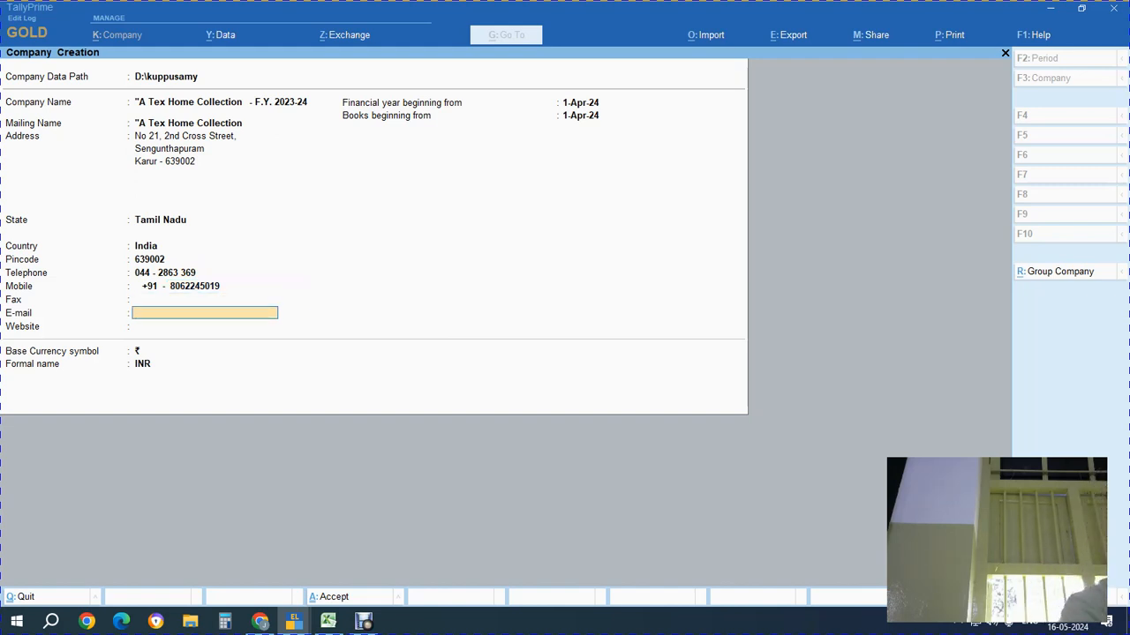
# Clear the E-mail field and type in the company's contact e-mail address
pyautogui.press('BackSpace')
pyautogui.press('BackSpace')
pyautogui.press('BackSpace')
pyautogui.hotkey('alt', 'Tab')
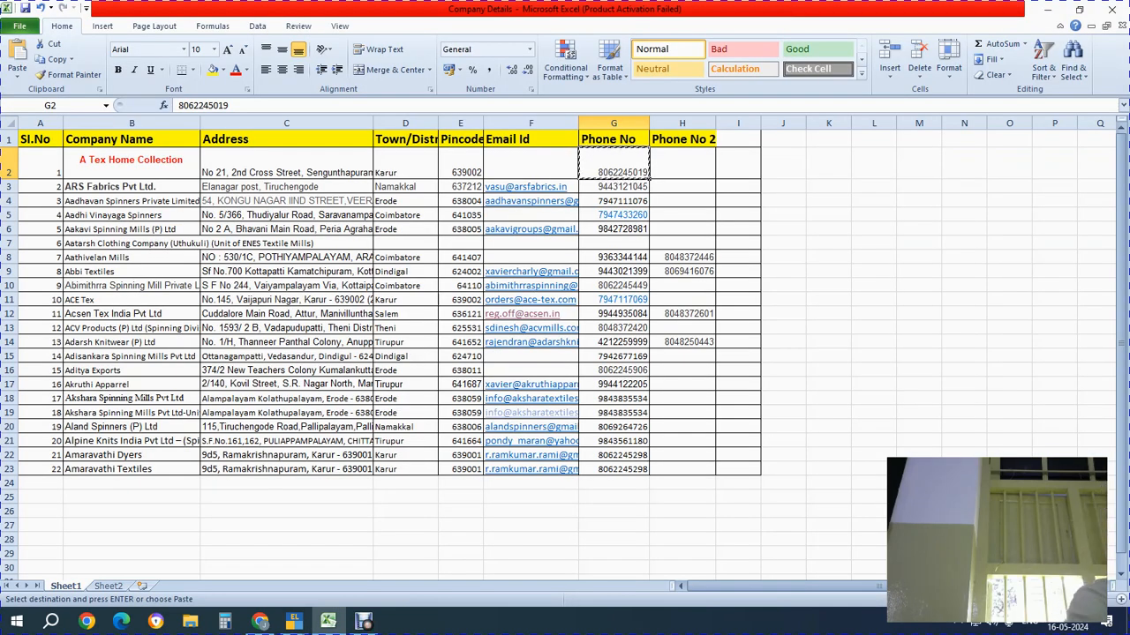
pyautogui.hotkey('alt', 'Tab')
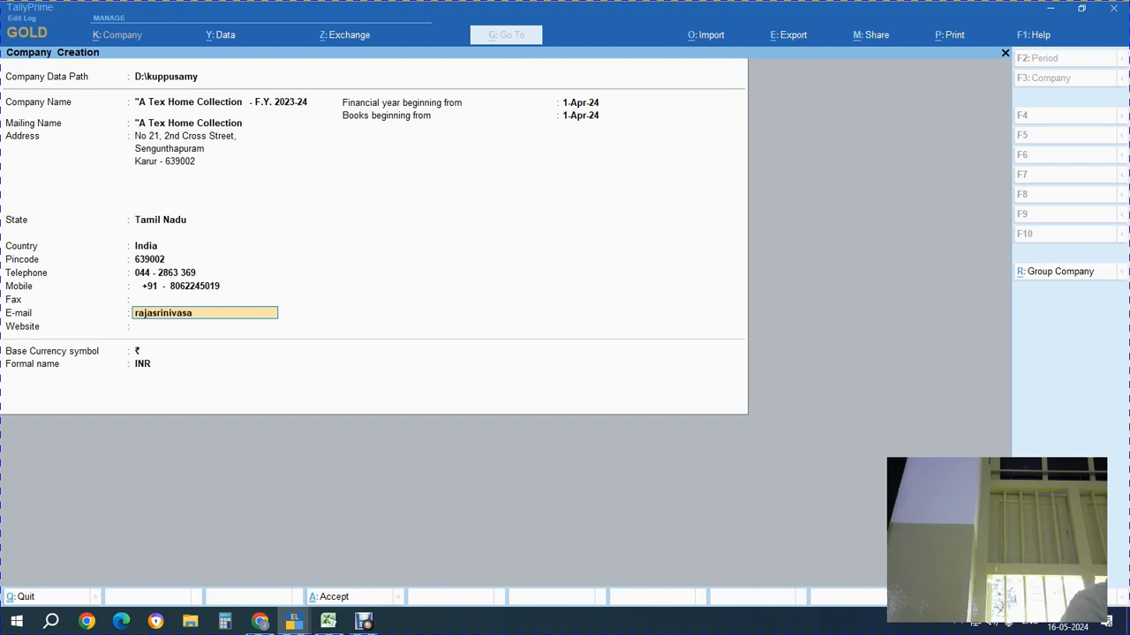
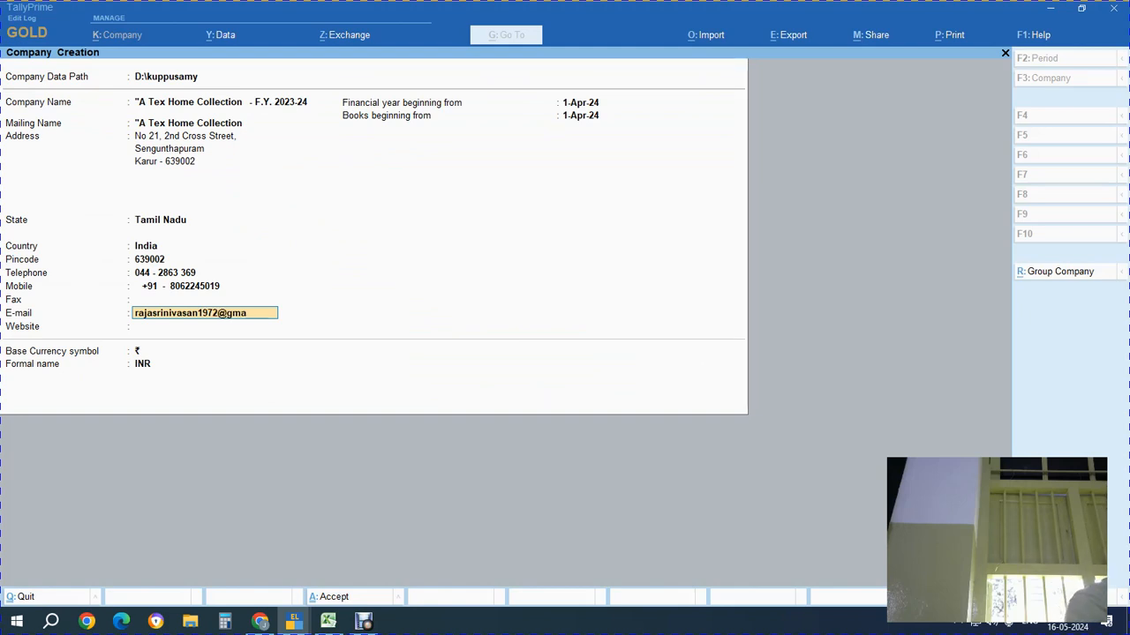
pyautogui.press('Return')
pyautogui.press('Return')
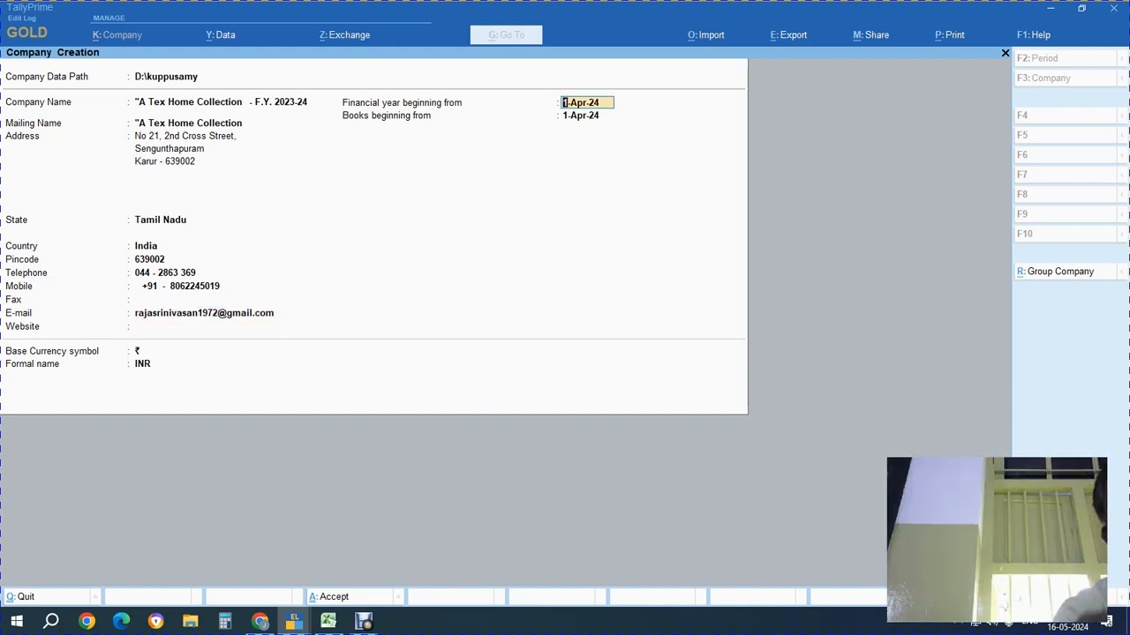
# Set the financial year start to 1.4.2023, save the company, and quit the features screen
pyautogui.write('1.4.2023')
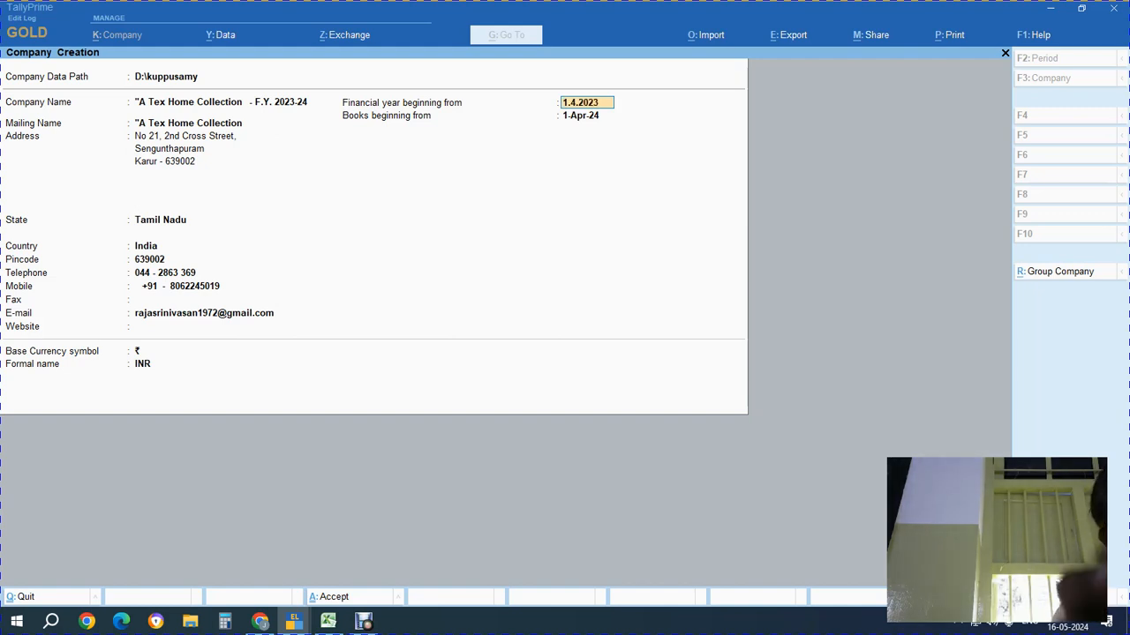
pyautogui.press('Return')
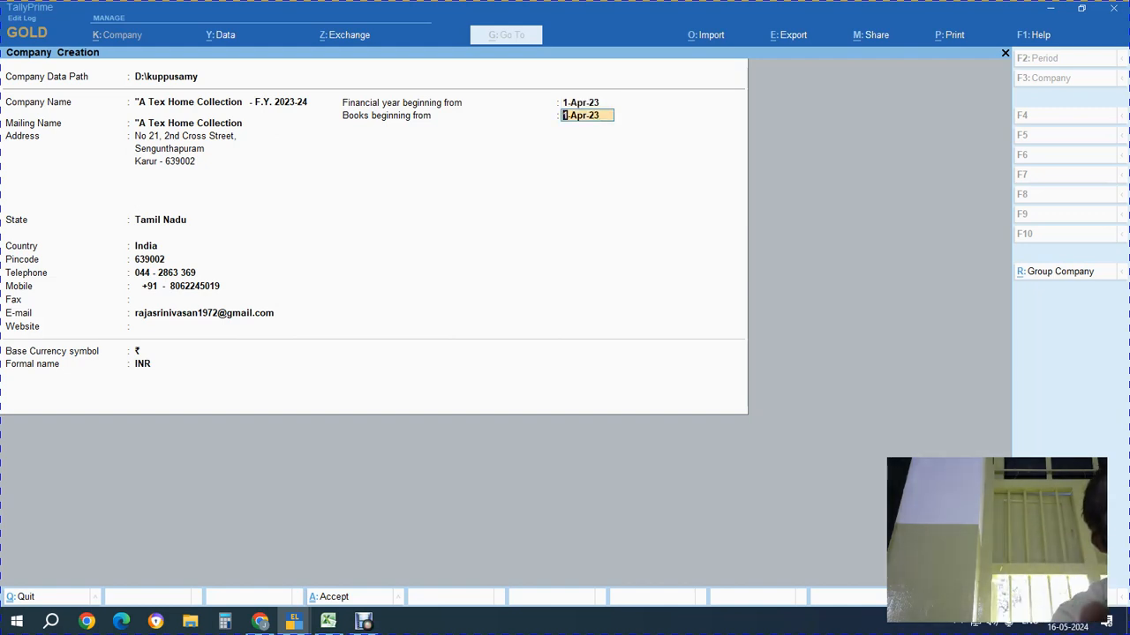
pyautogui.press('Return')
pyautogui.press('Return')
pyautogui.press('Return')
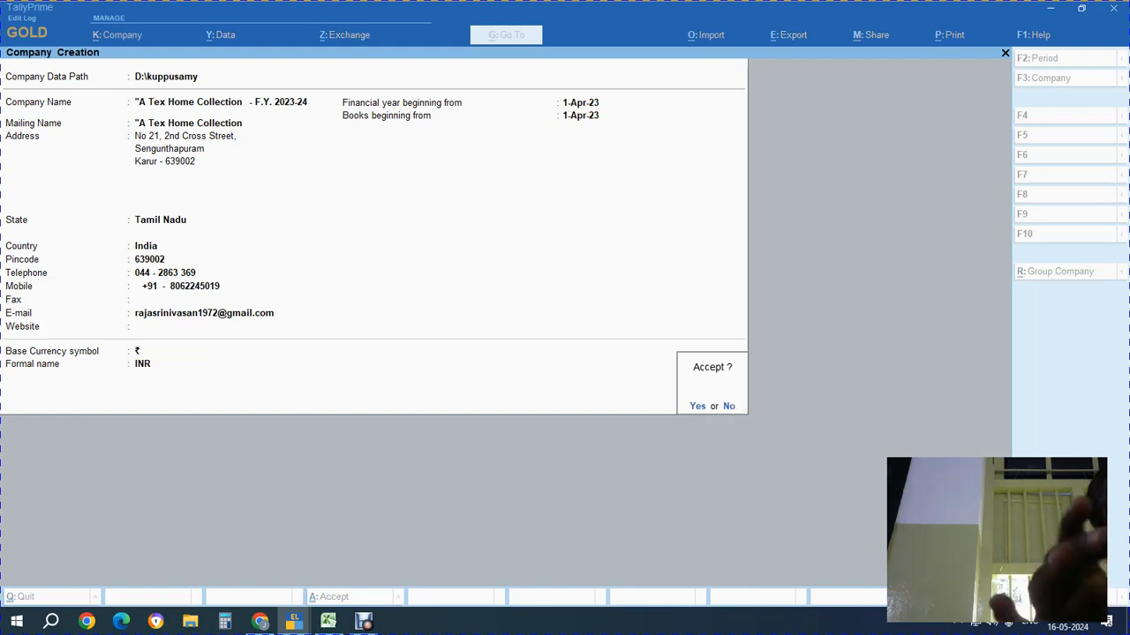
pyautogui.press('Return')
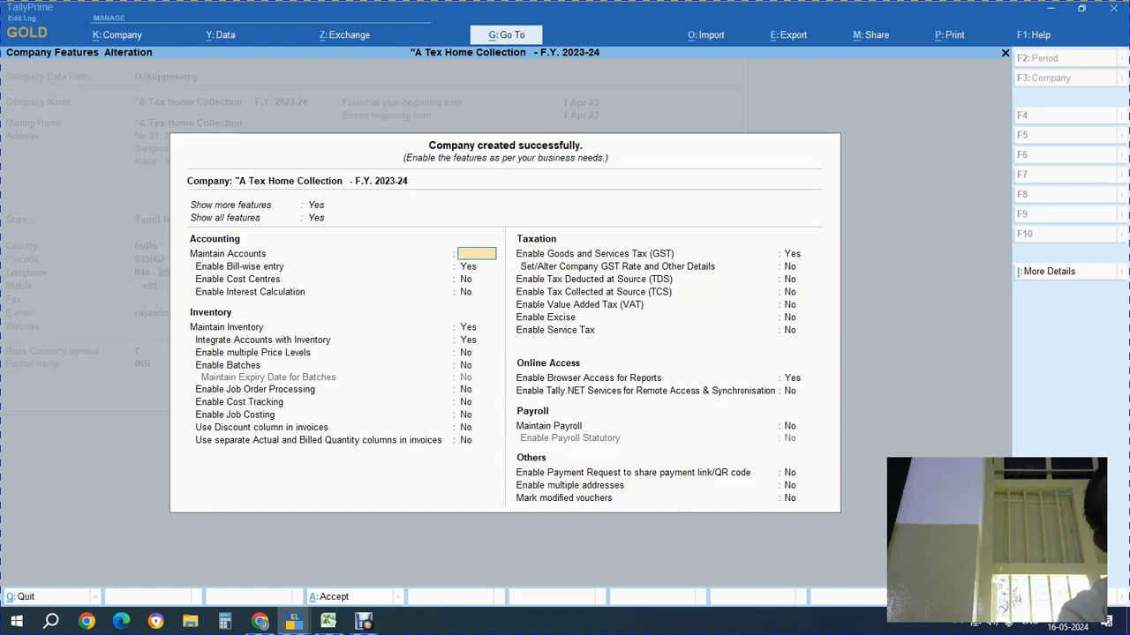
pyautogui.press('Escape')
pyautogui.press('y')
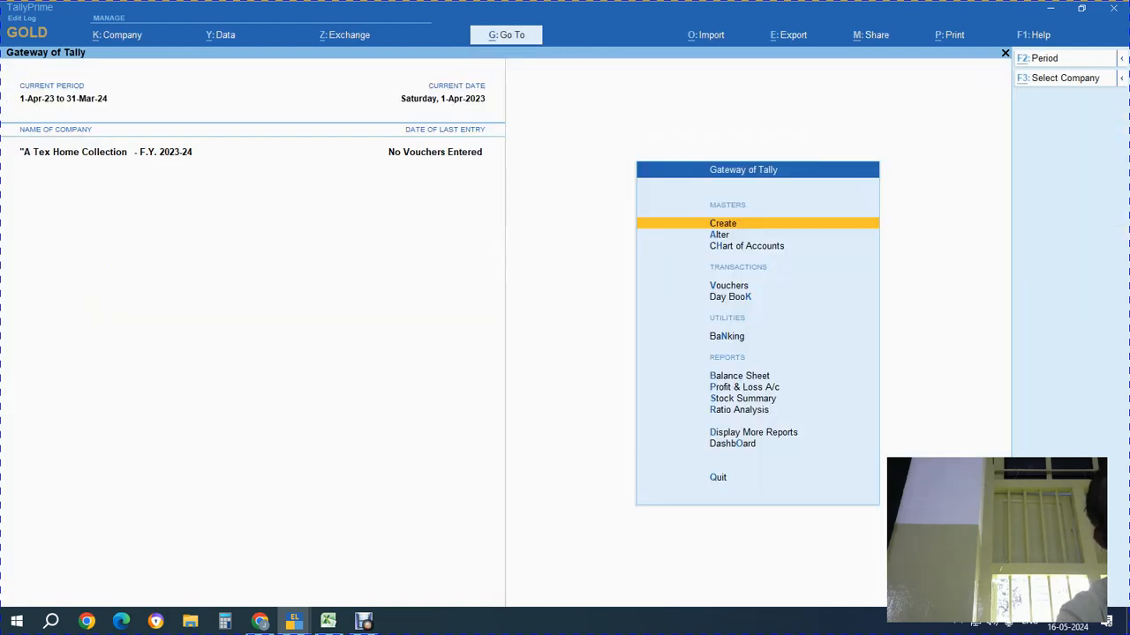
# Copy 'ARS Fabrics Pvt Ltd.' from cell B3 in Excel and return to TallyPrime
pyautogui.hotkey('alt', 'Tab')
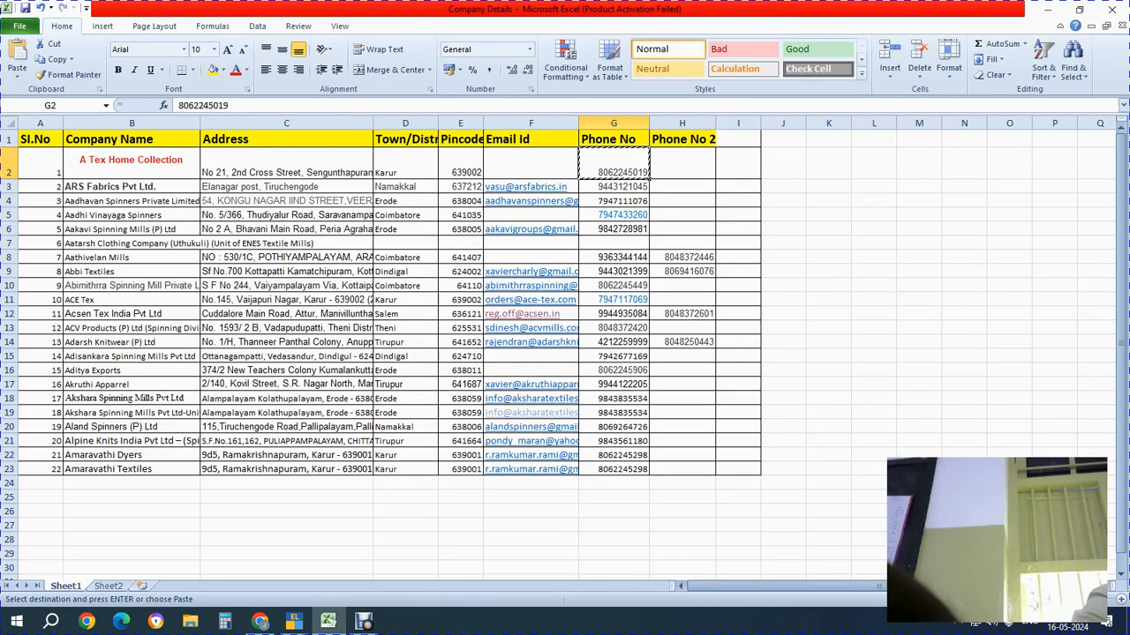
pyautogui.click(132, 469)
pyautogui.click(132, 201)
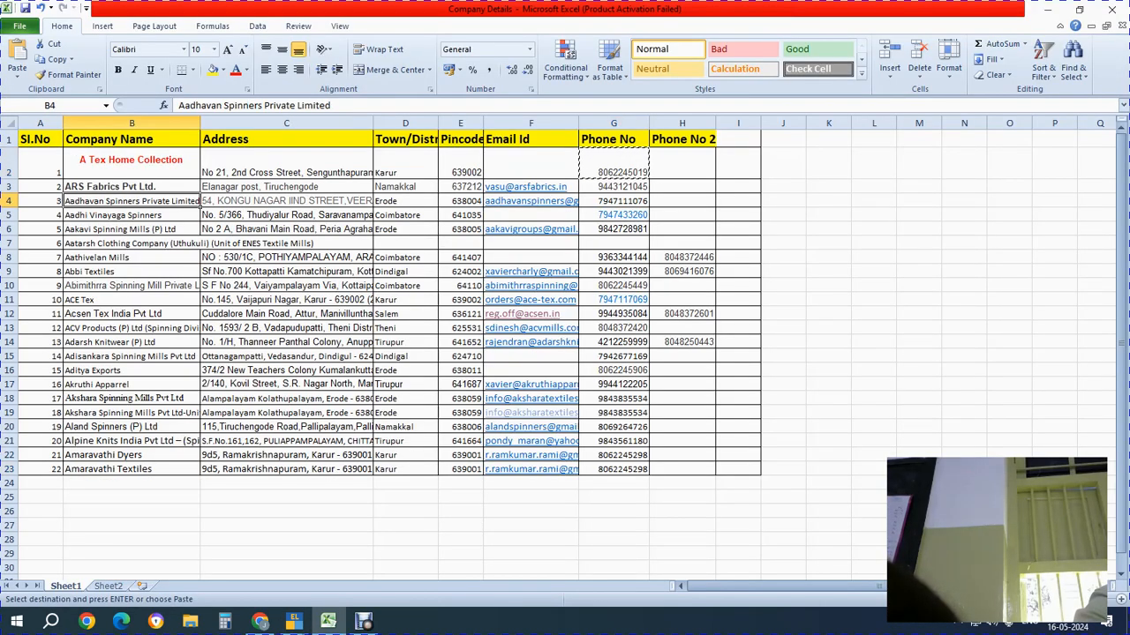
pyautogui.click(131, 187)
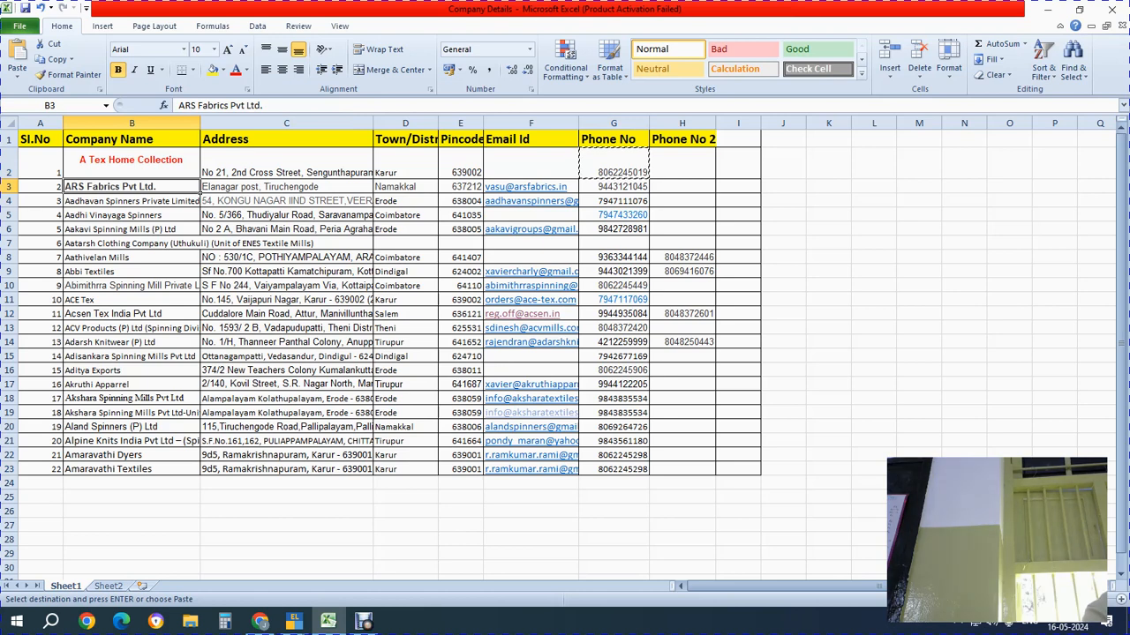
pyautogui.hotkey('ctrl', 'c')
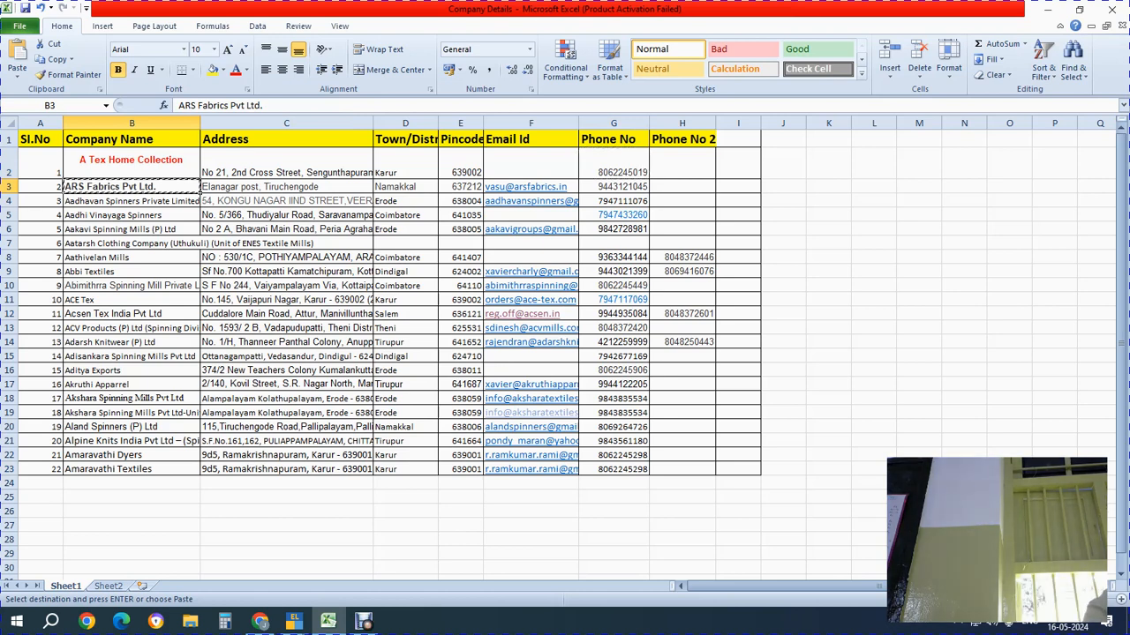
pyautogui.hotkey('alt', 'Tab')
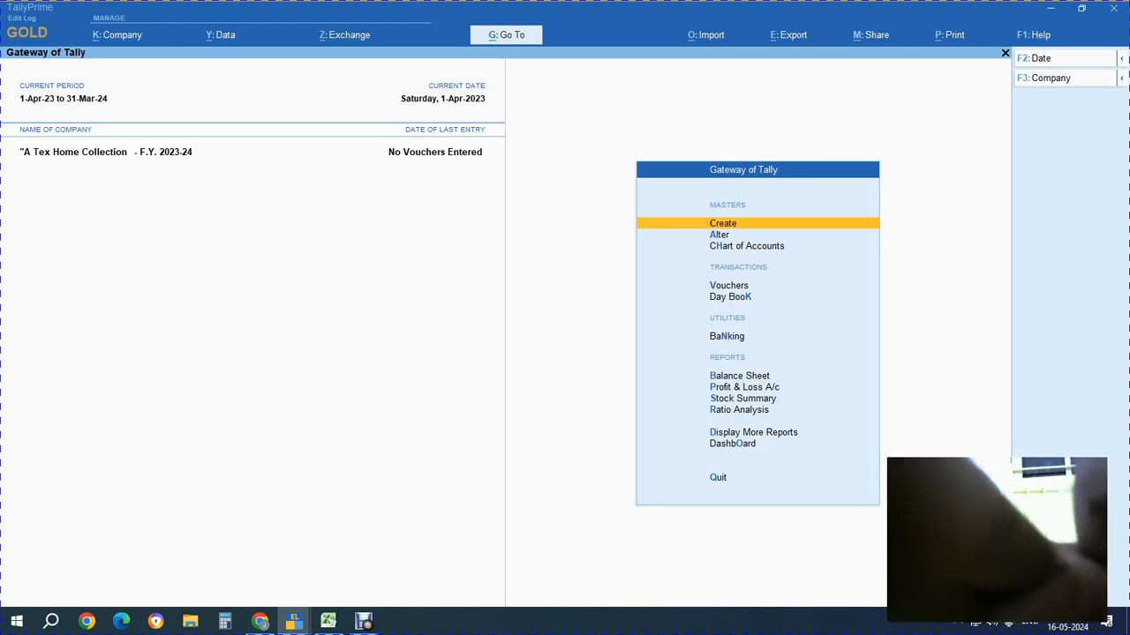
# Create a new company 'ARS Fabrics Pvt Ltd. - F.Y. 2023-24' with mailing name 'ARS Fabrics Pvt Ltd.'
pyautogui.hotkey('alt', 'k')
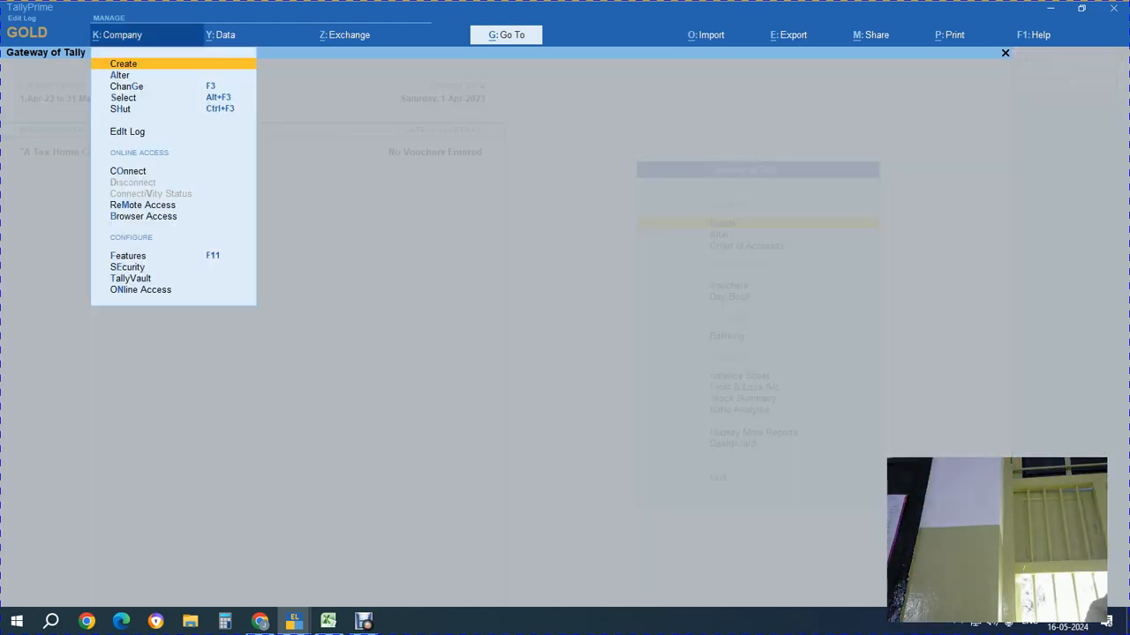
pyautogui.press('Return')
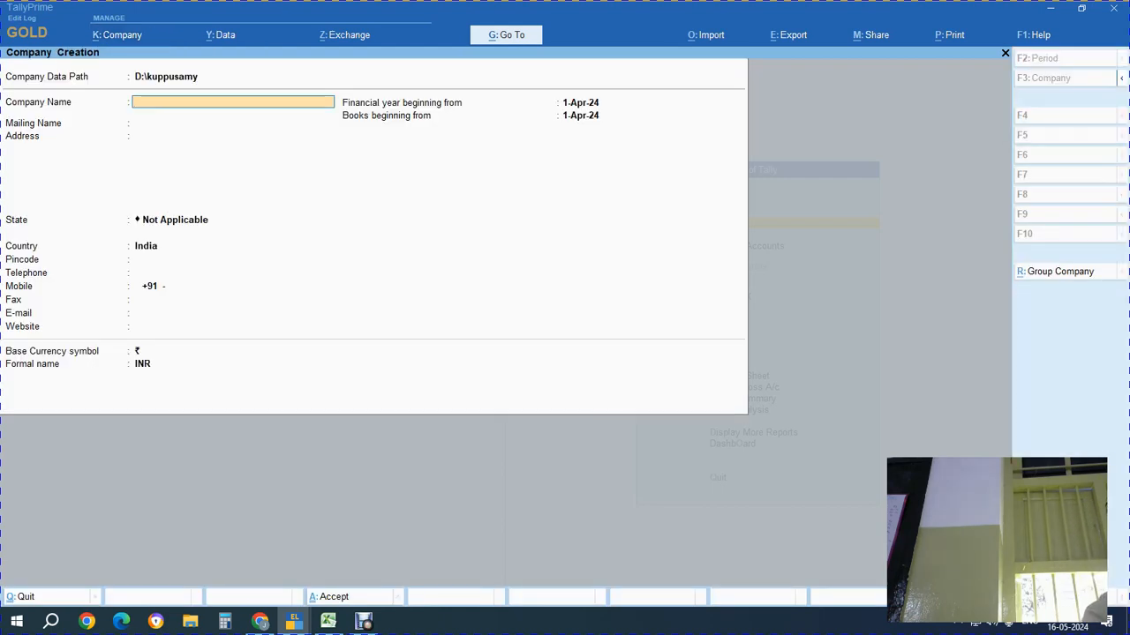
pyautogui.press('ctrl')
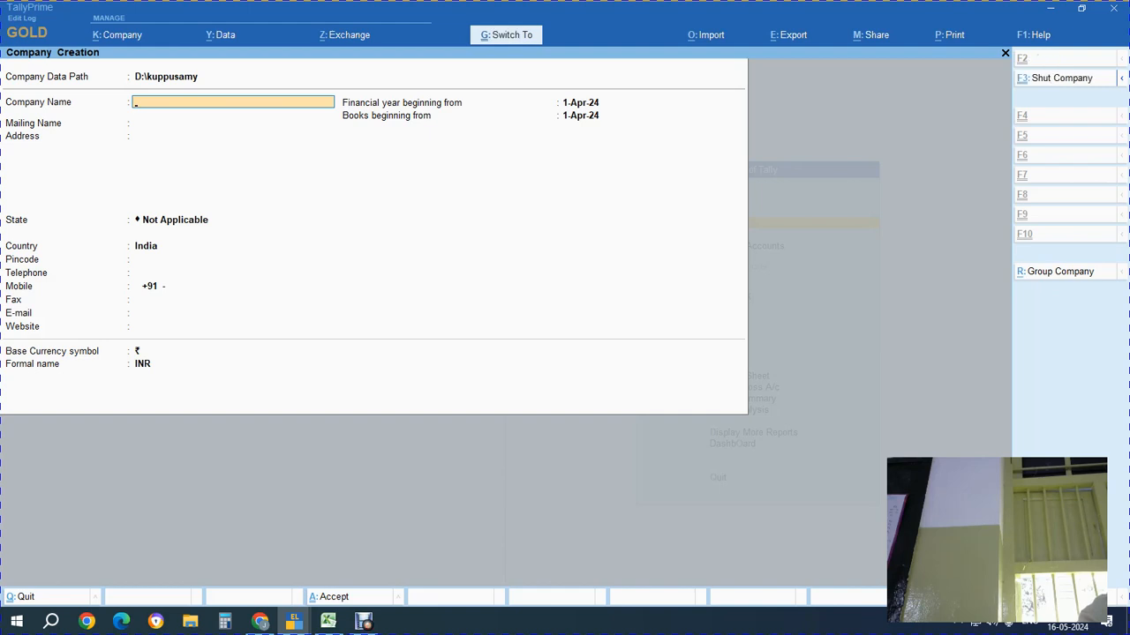
pyautogui.hotkey('ctrl', 'v')
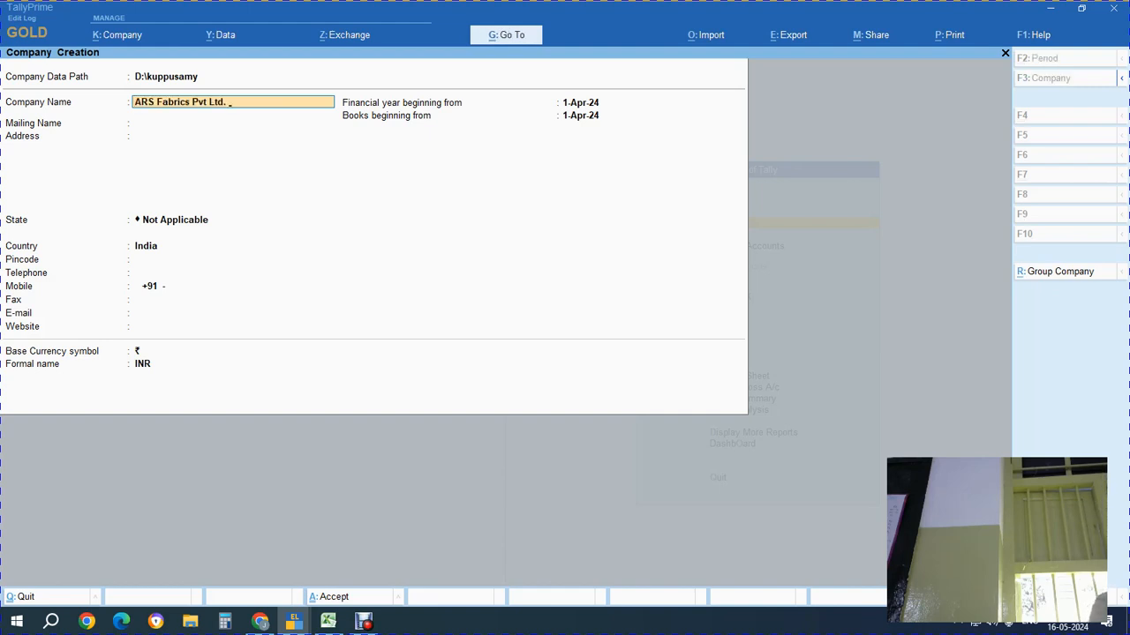
pyautogui.write('- F.Y. 2023-24')
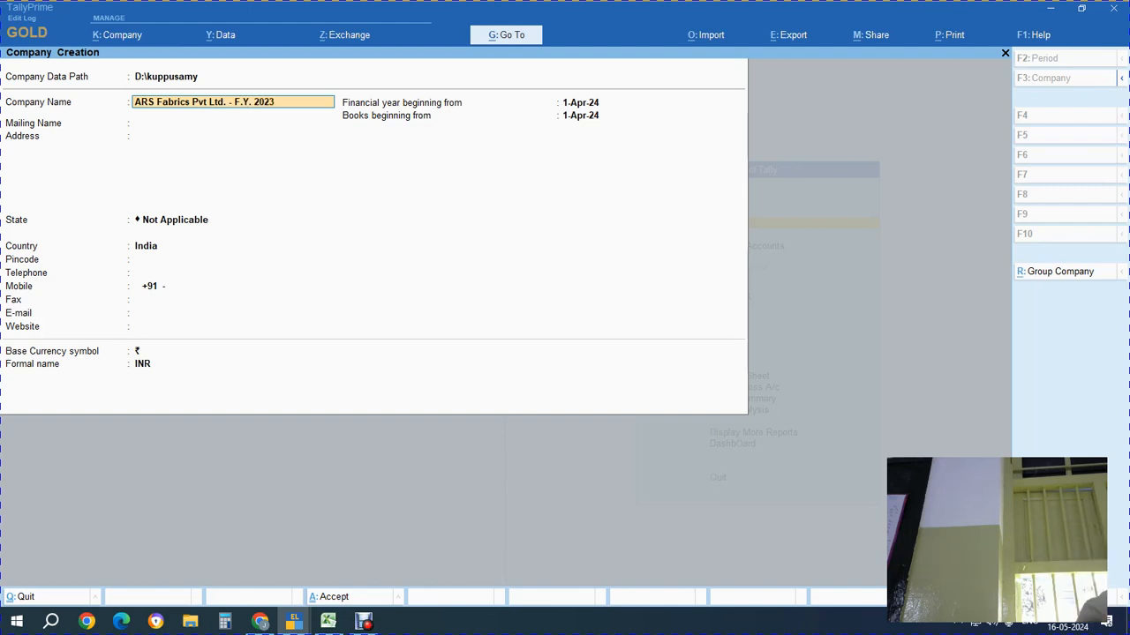
pyautogui.press('Return')
pyautogui.press('Return')
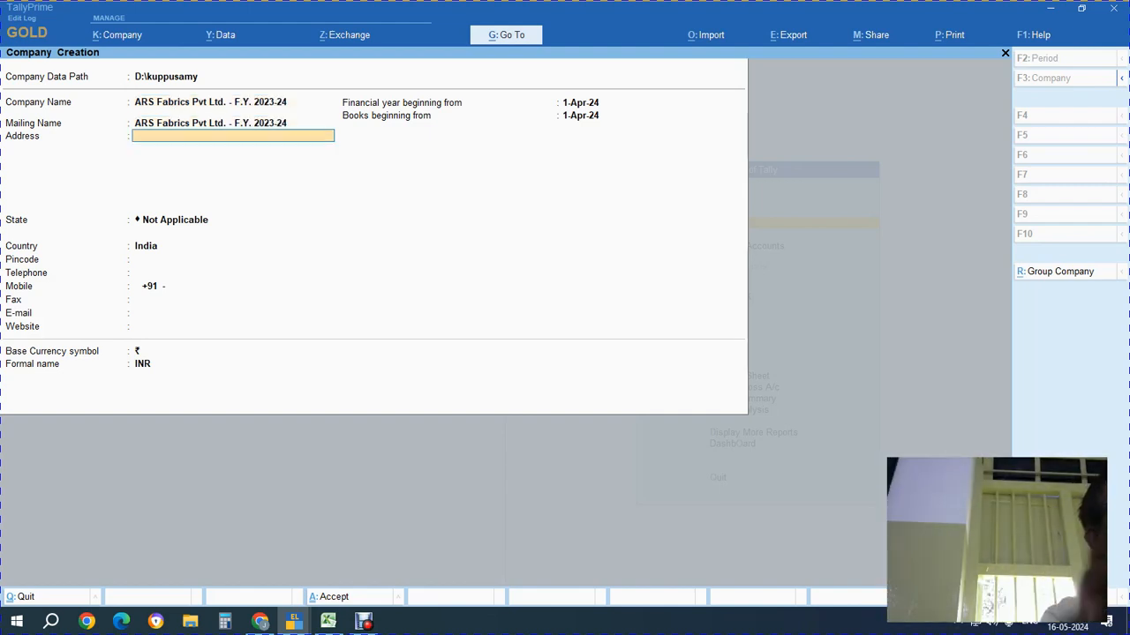
pyautogui.press('BackSpace')
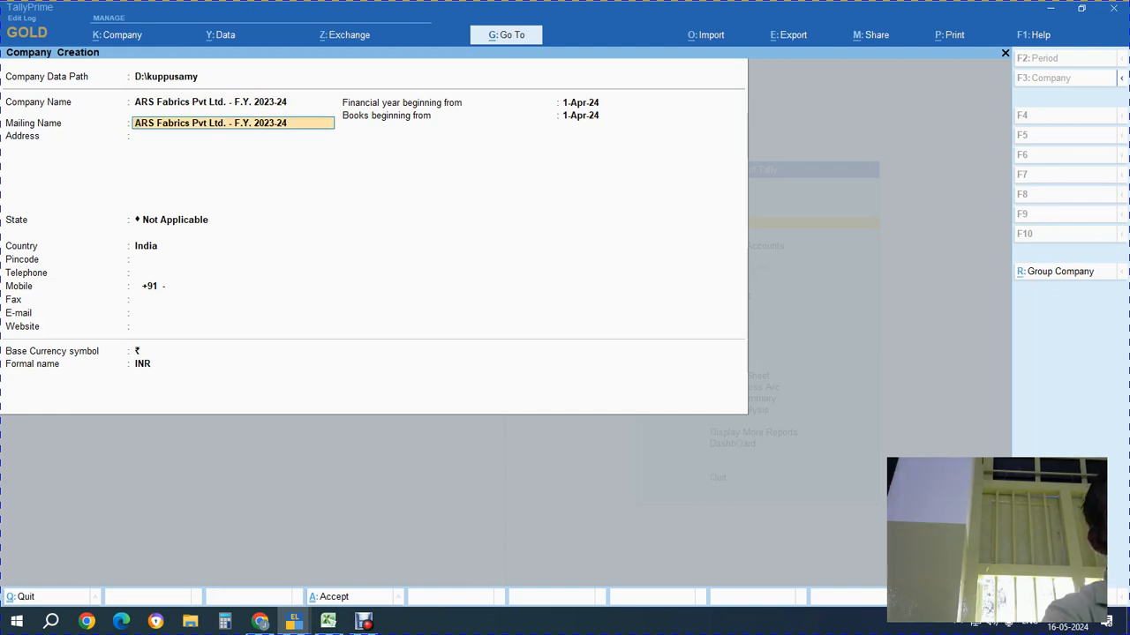
pyautogui.press('BackSpace')
pyautogui.press('BackSpace')
pyautogui.press('BackSpace')
pyautogui.press('BackSpace')
pyautogui.press('BackSpace')
pyautogui.press('BackSpace')
pyautogui.press('BackSpace')
pyautogui.press('BackSpace')
pyautogui.press('BackSpace')
pyautogui.press('BackSpace')
pyautogui.press('BackSpace')
pyautogui.press('BackSpace')
pyautogui.press('BackSpace')
pyautogui.press('BackSpace')
pyautogui.press('BackSpace')
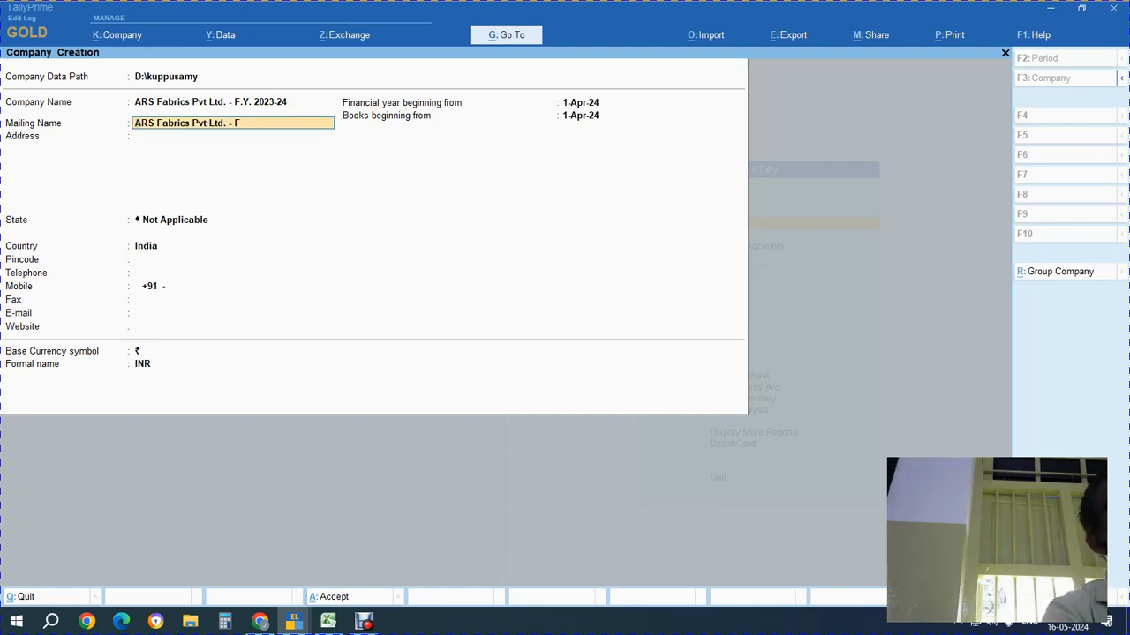
pyautogui.press('Return')
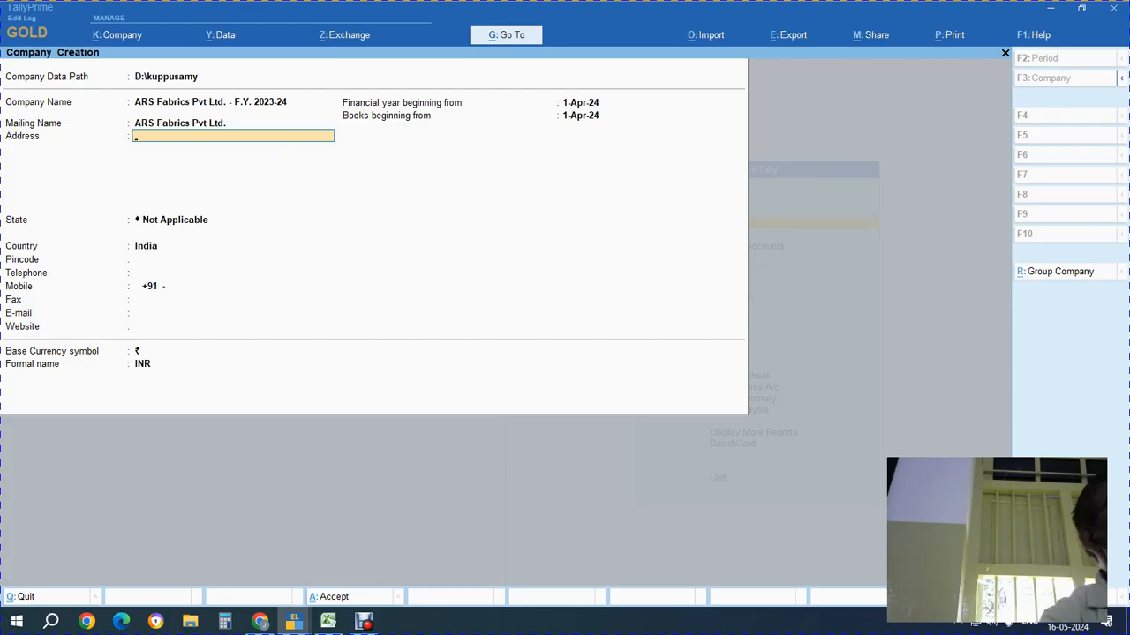
# Fill in the first address line with the street details from the sheet
pyautogui.hotkey('alt', 'Tab')
pyautogui.press('Right')
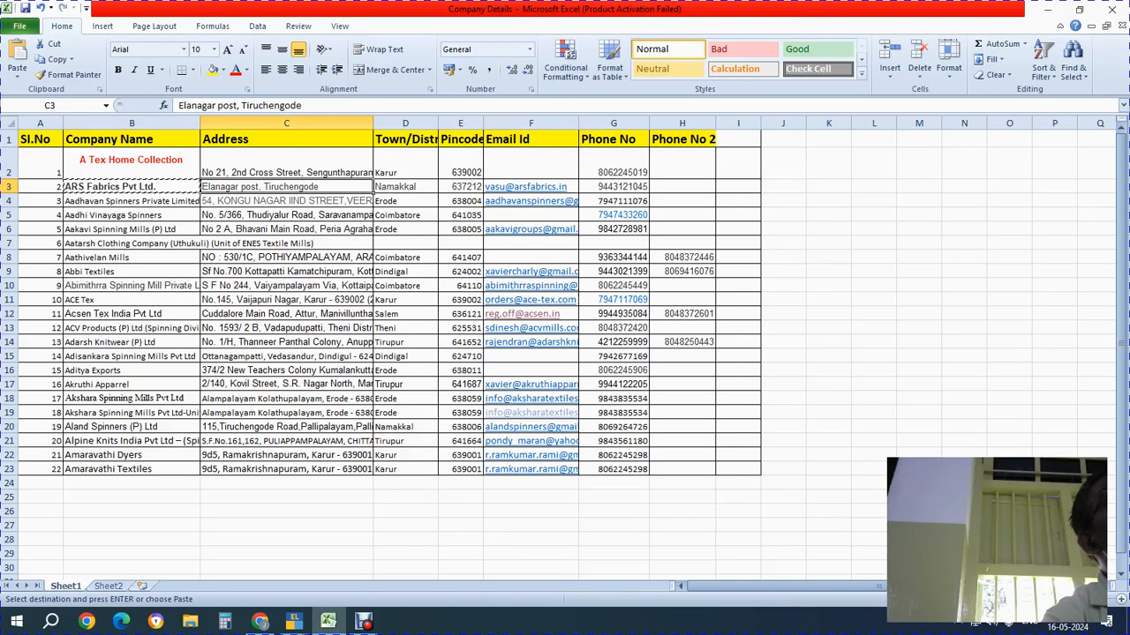
pyautogui.press('Escape')
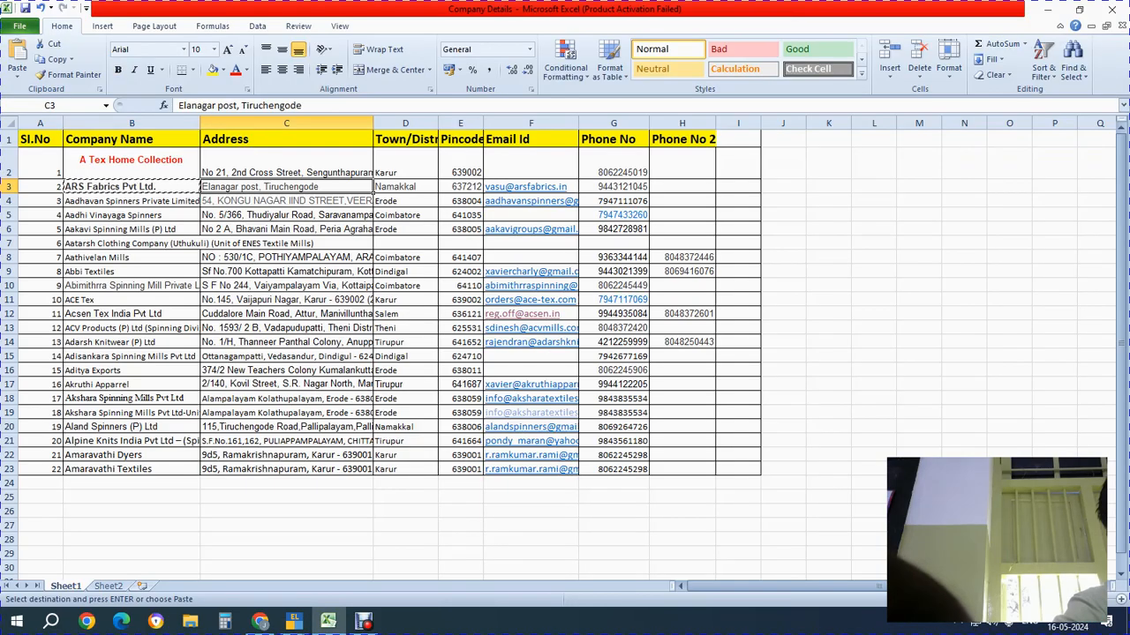
pyautogui.moveTo(303, 105); pyautogui.dragTo(242, 105)
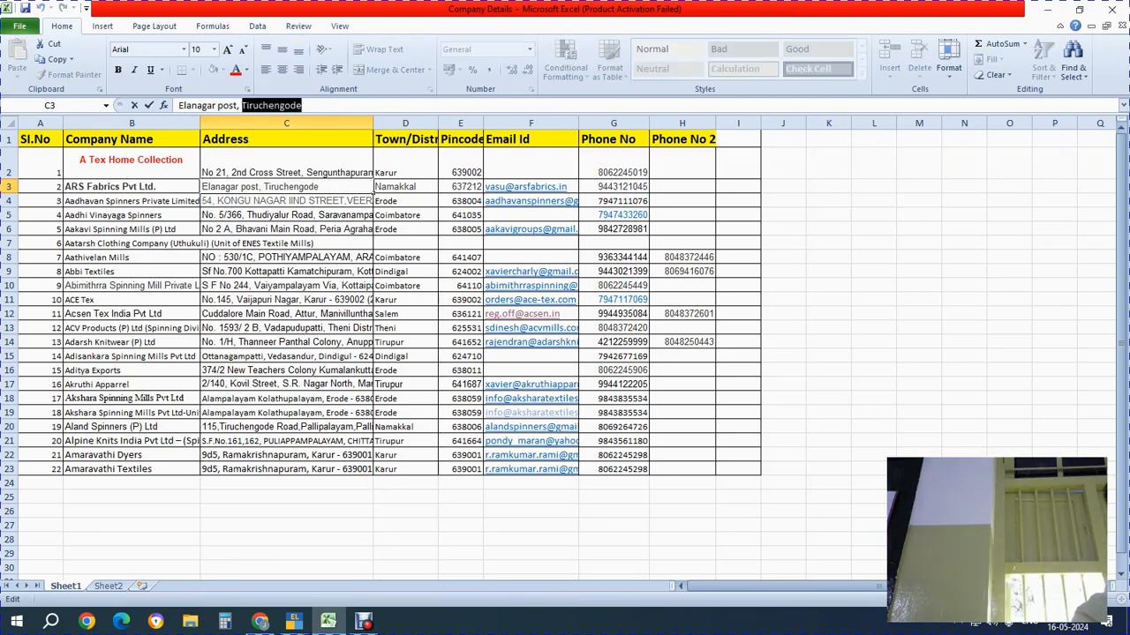
pyautogui.hotkey('alt', 'Tab')
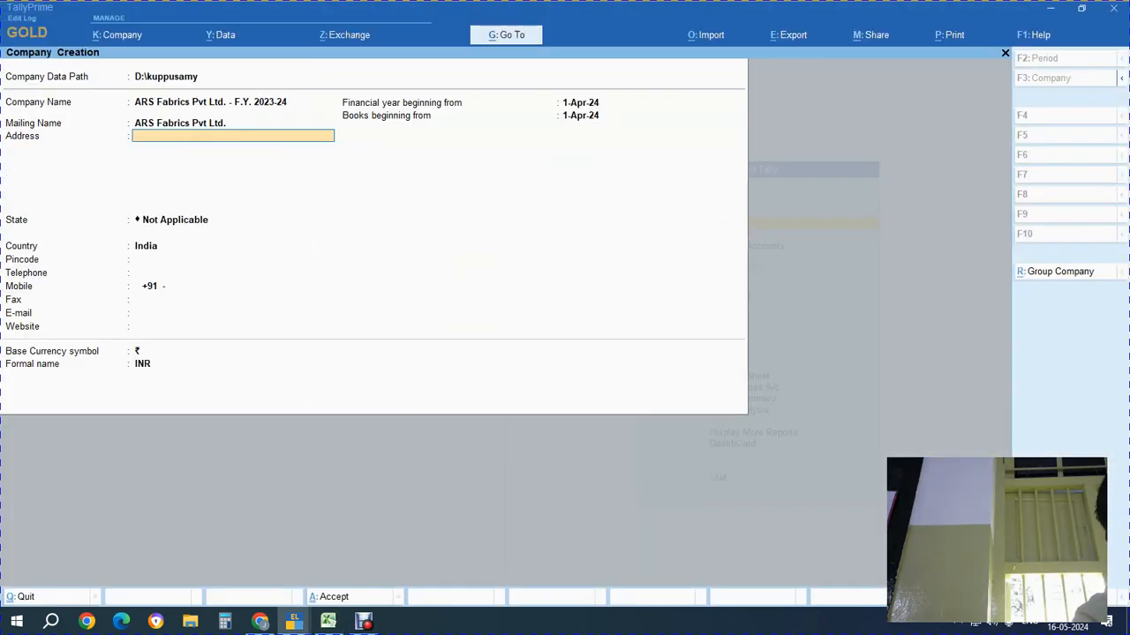
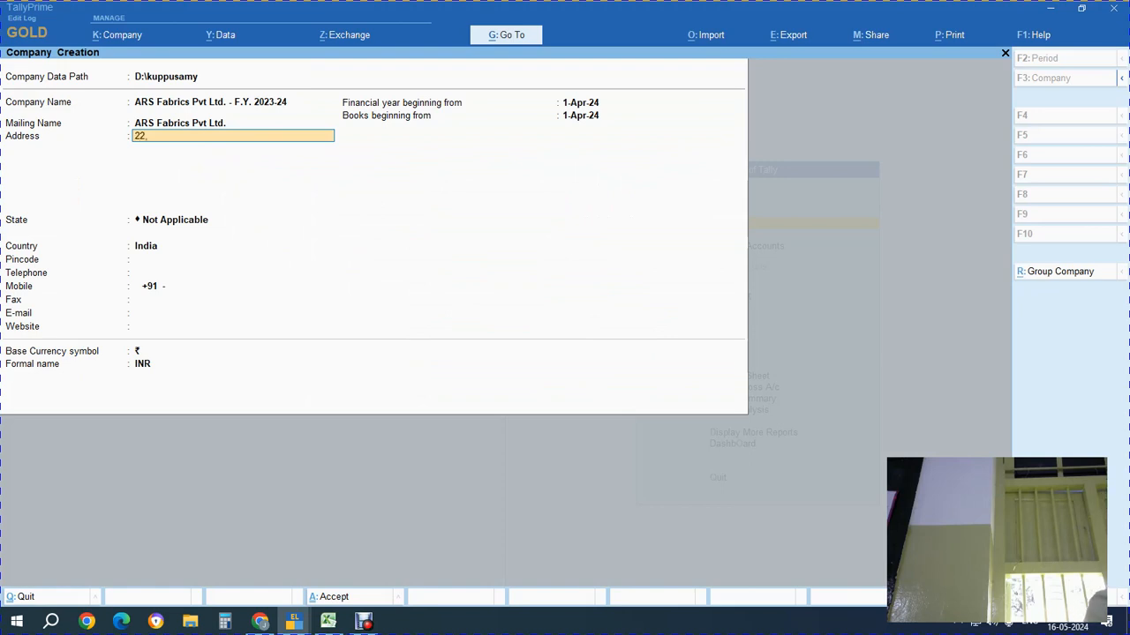
pyautogui.hotkey('ctrl', 'alt', 'v')
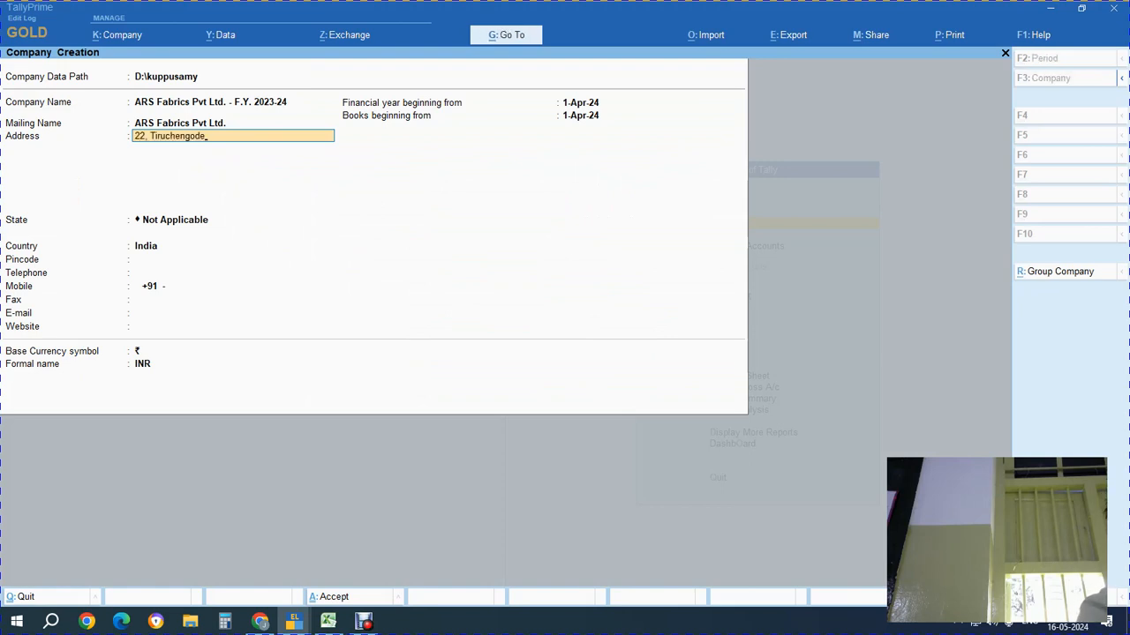
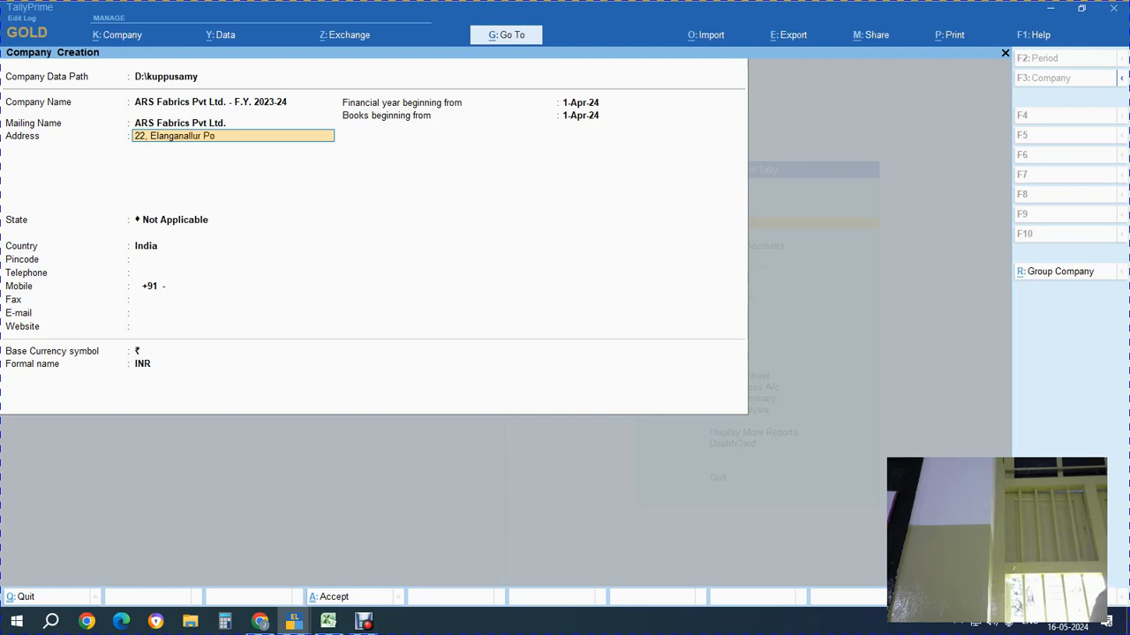
pyautogui.press('Return')
# Enter 'Tiruchengode' as the second address line and paste the pincode from E3 as the third
pyautogui.write('Tiruchengode')
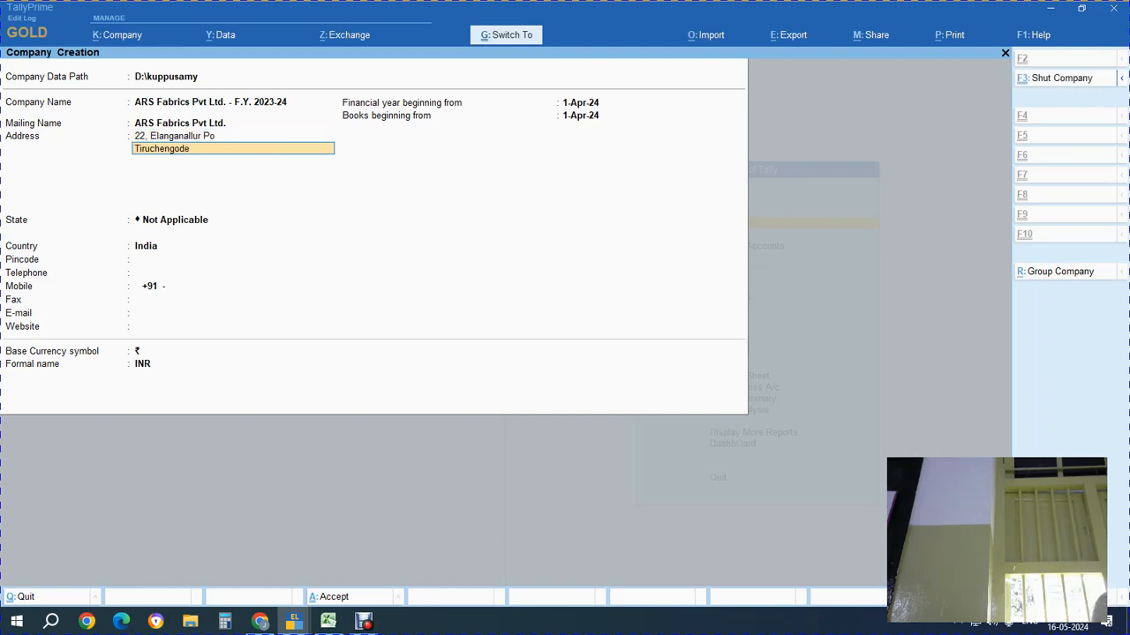
pyautogui.press('Return')
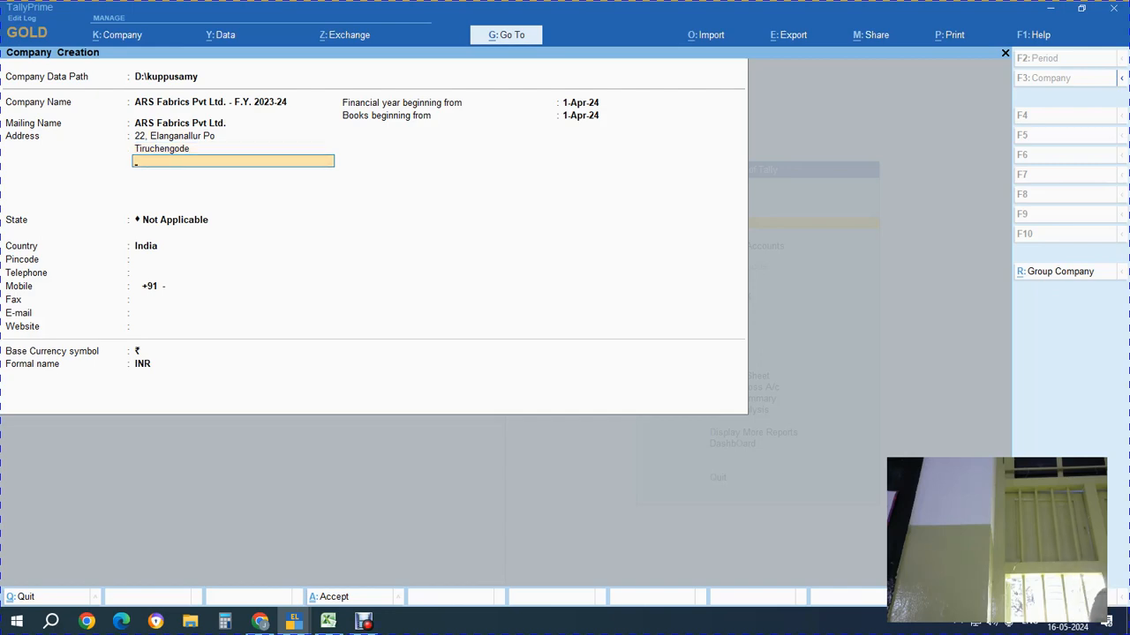
pyautogui.hotkey('alt', 'Tab')
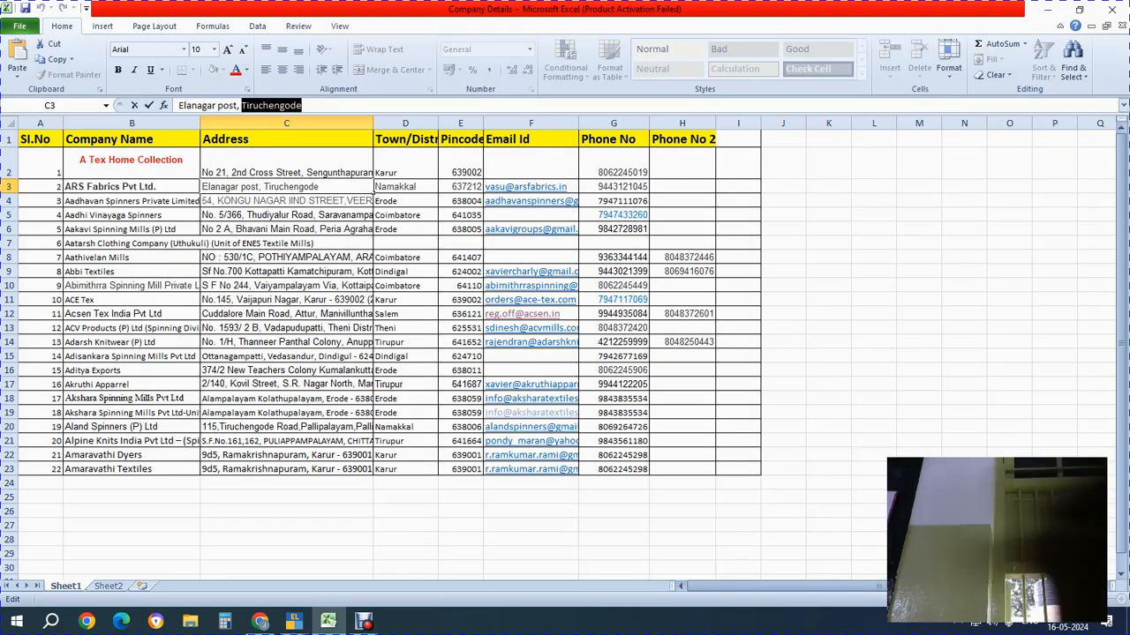
pyautogui.click(481, 187)
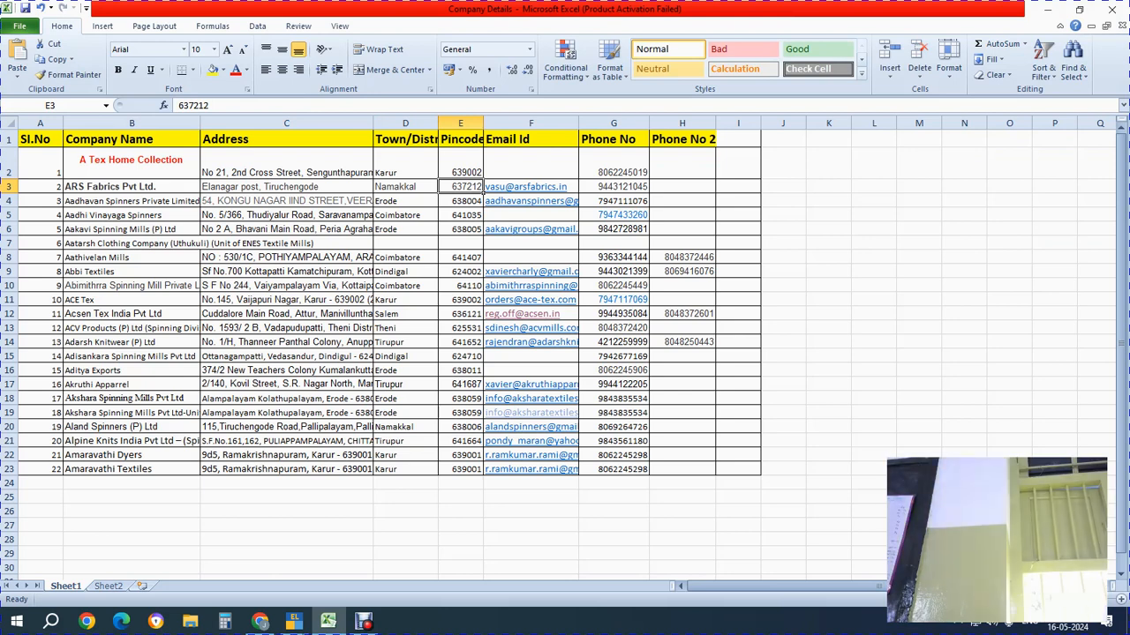
pyautogui.hotkey('ctrl', 'c')
pyautogui.hotkey('alt', 'Tab')
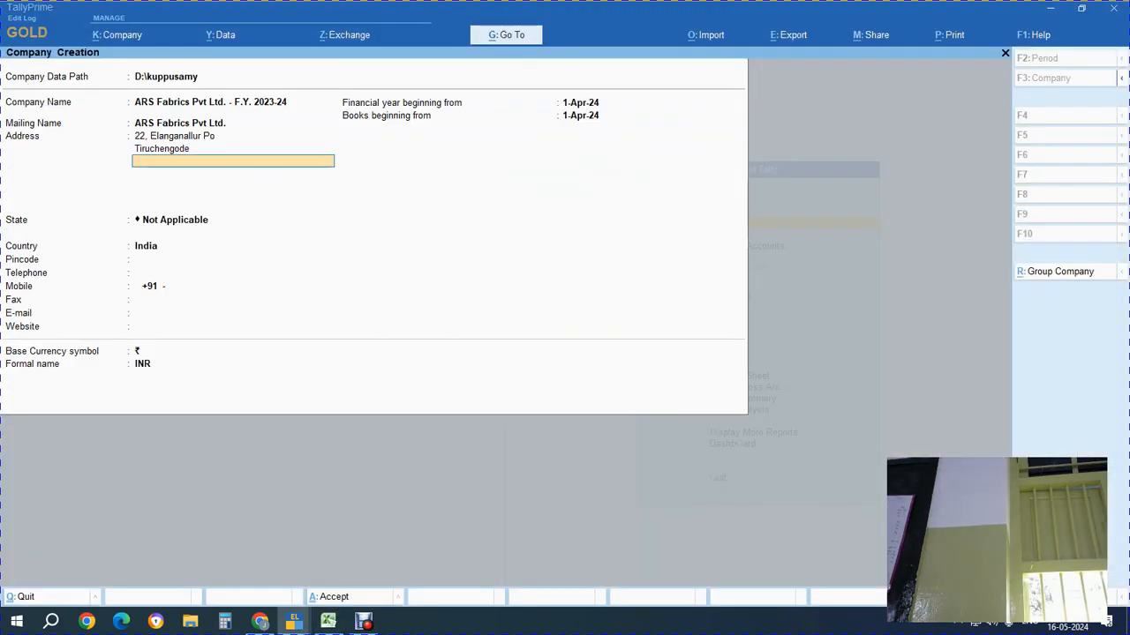
pyautogui.hotkey('ctrl', 'v')
# Set the company's state to Tamil Nadu and enter its pincode
pyautogui.press('Return')
pyautogui.press('Return')
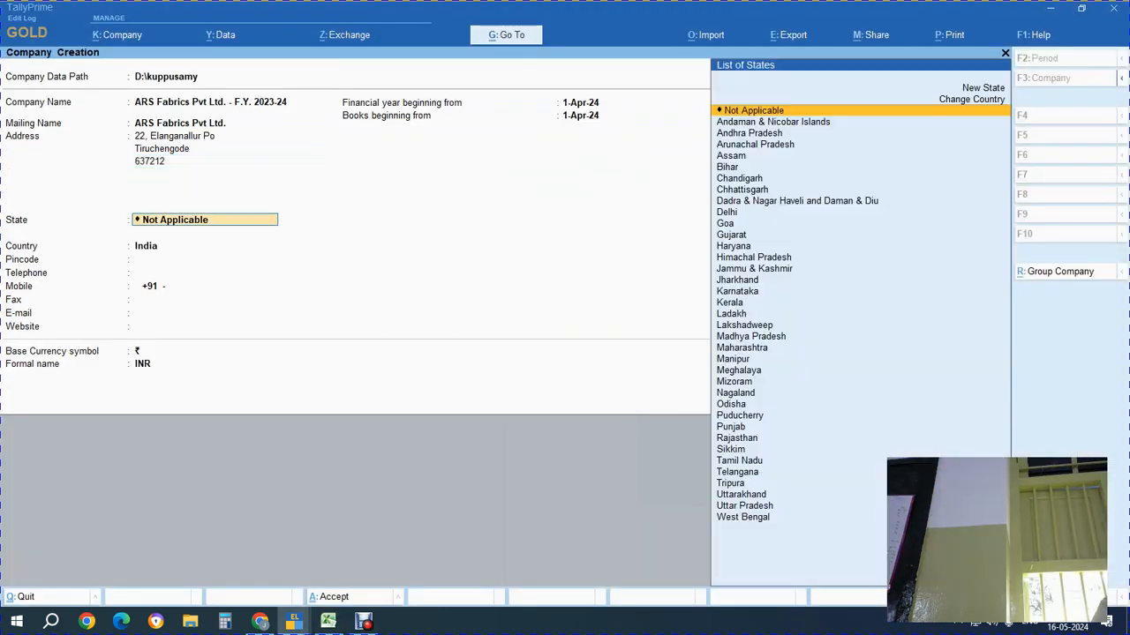
pyautogui.write('ta')
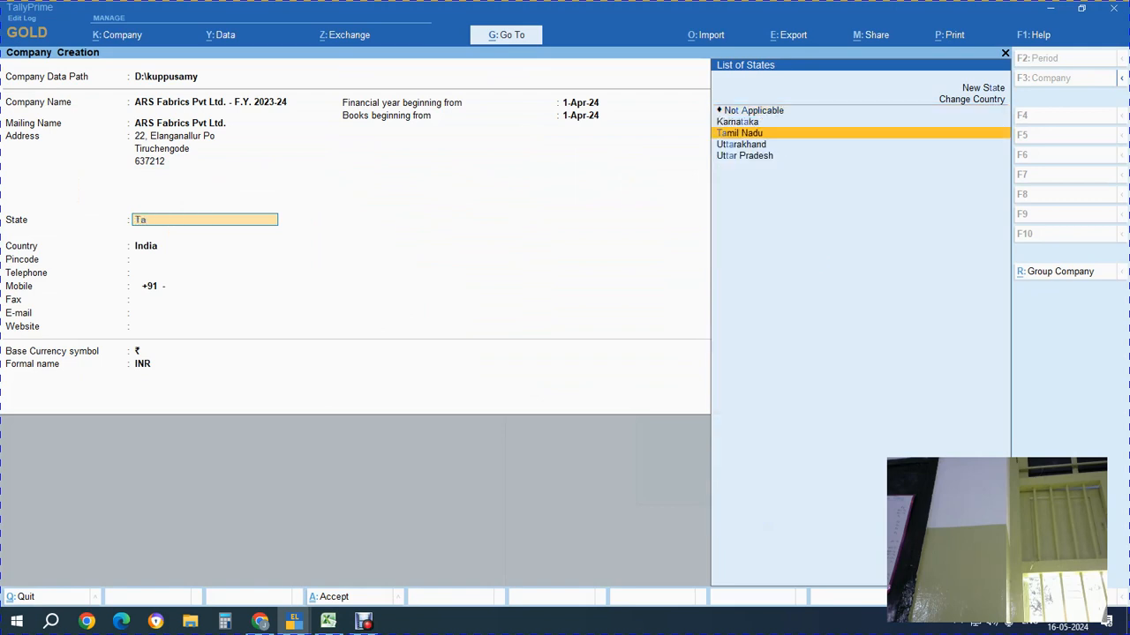
pyautogui.press('Return')
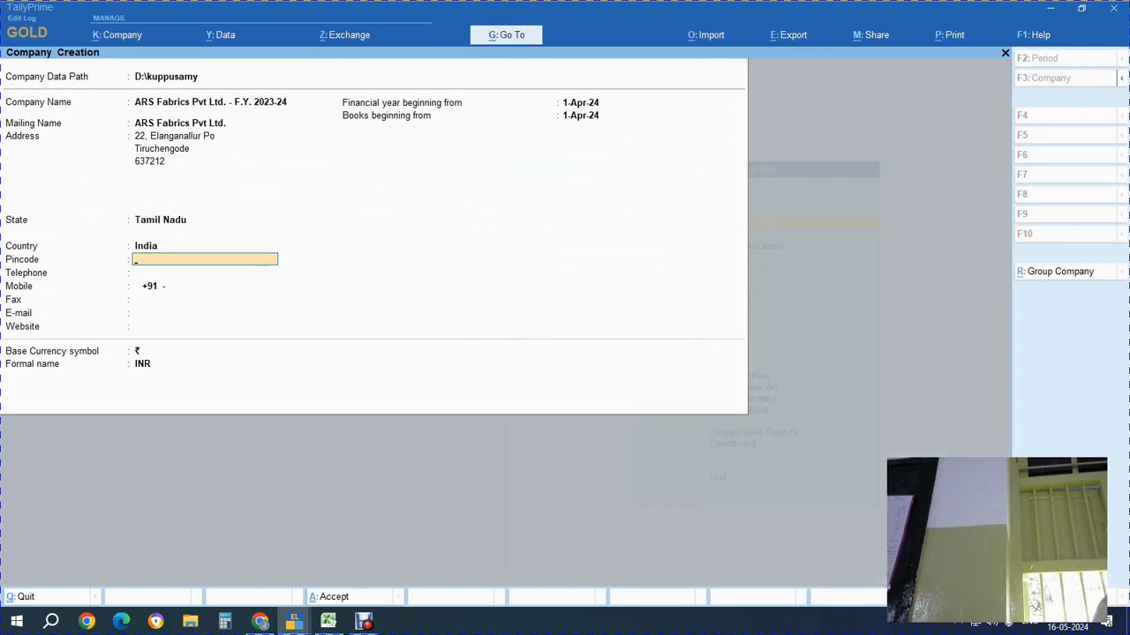
pyautogui.write('637212')
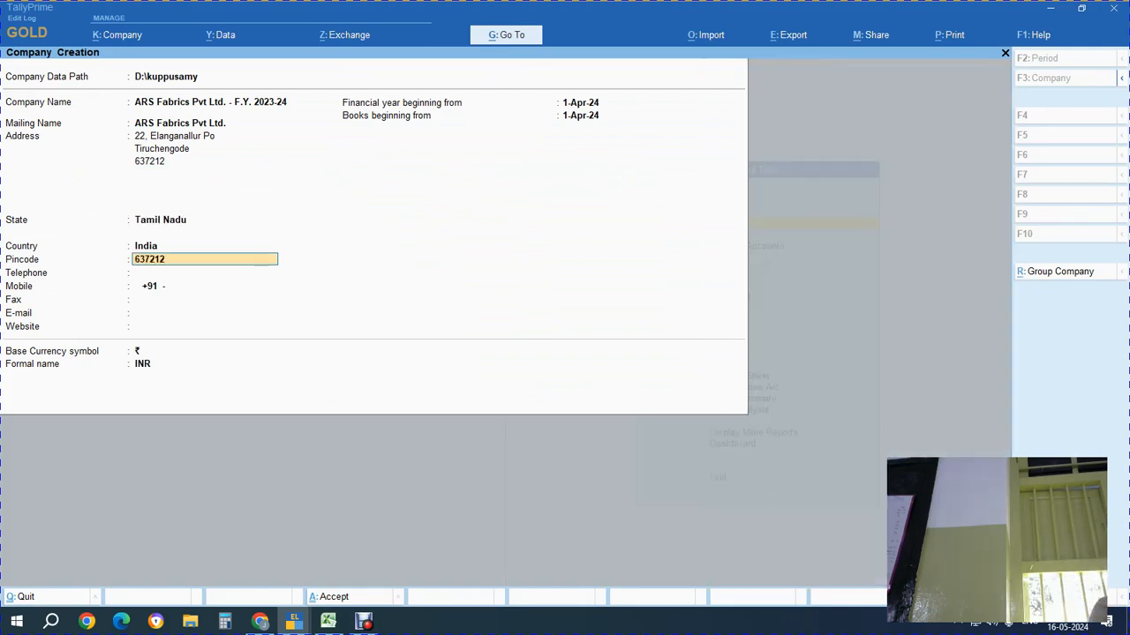
pyautogui.press('Return')
# Fill in the company's telephone and mobile numbers from the Excel sheet
pyautogui.hotkey('alt', 'Tab')
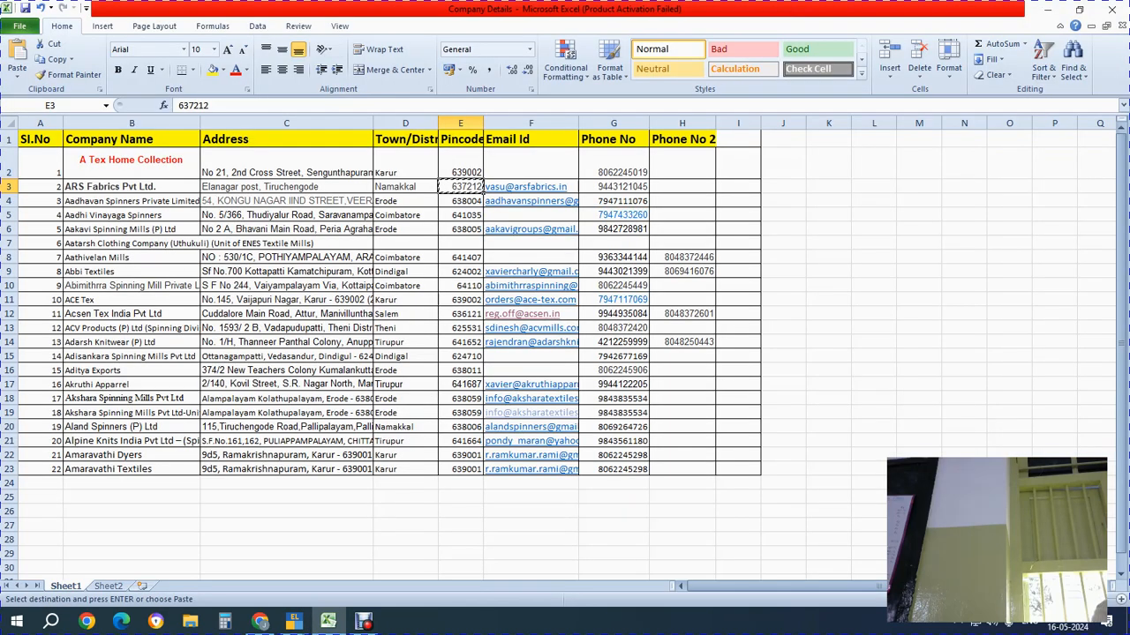
pyautogui.press('Right')
pyautogui.press('Right')
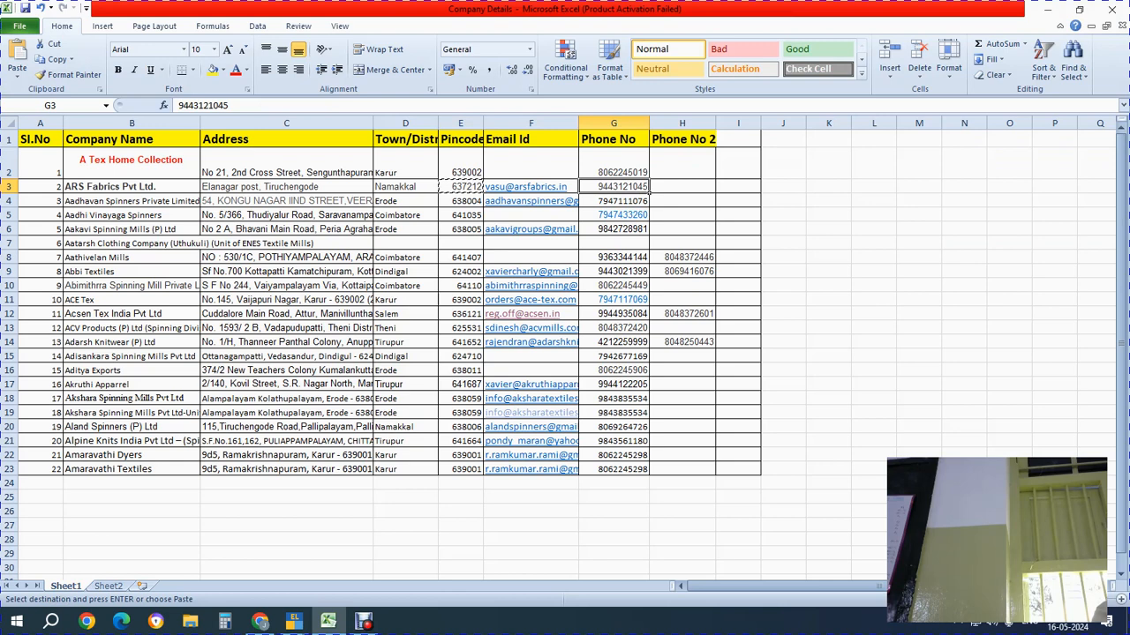
pyautogui.hotkey('ctrl', 'c')
pyautogui.hotkey('alt', 'Tab')
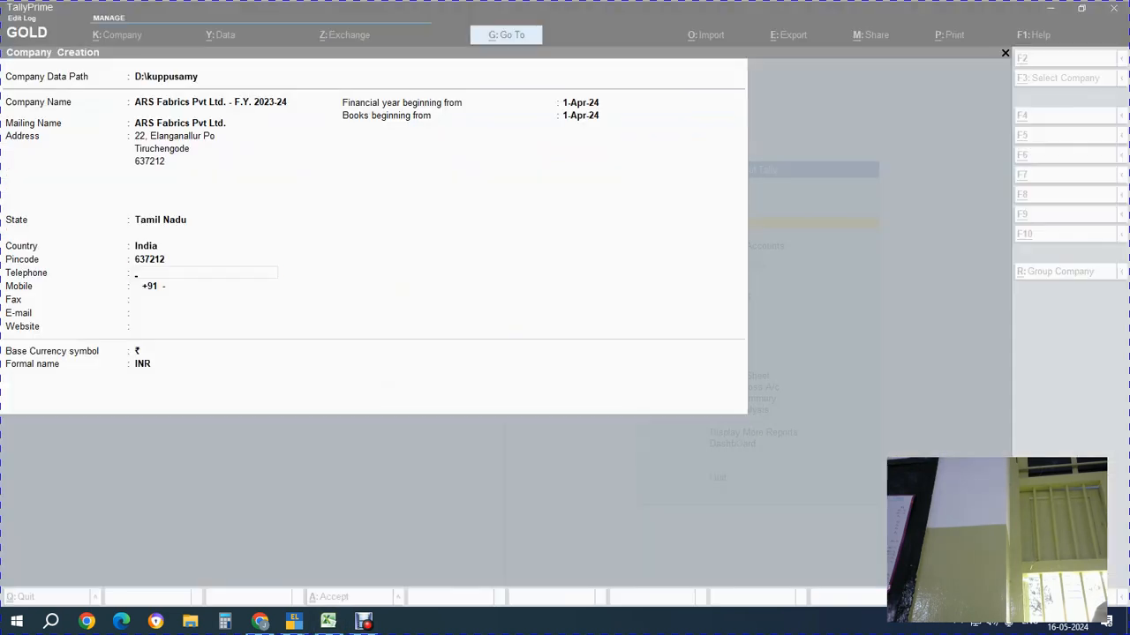
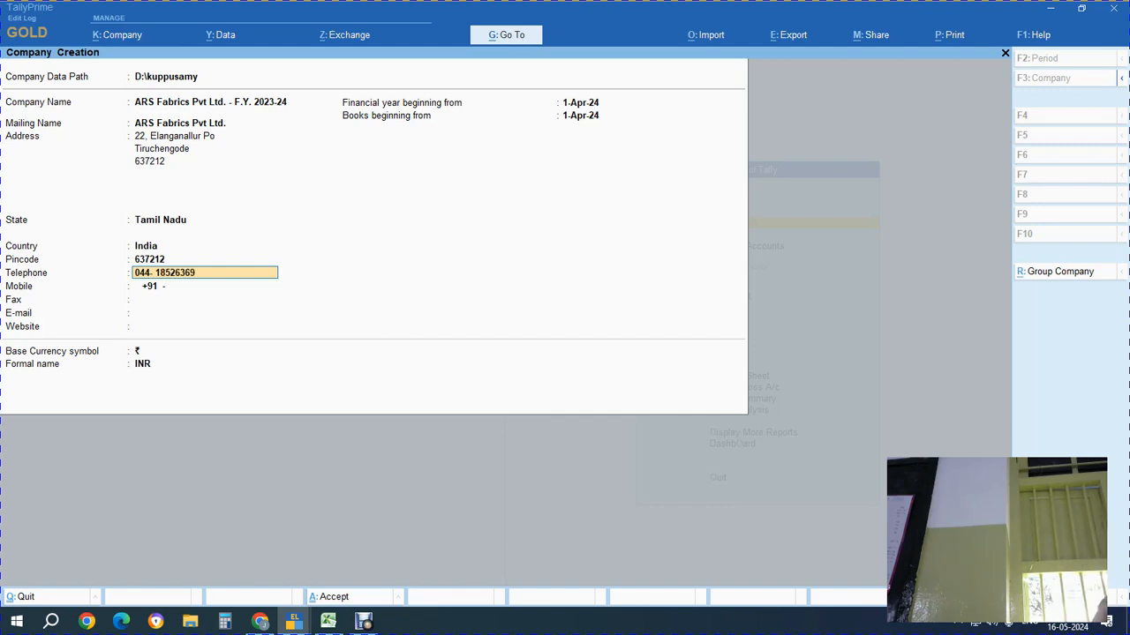
pyautogui.press('Return')
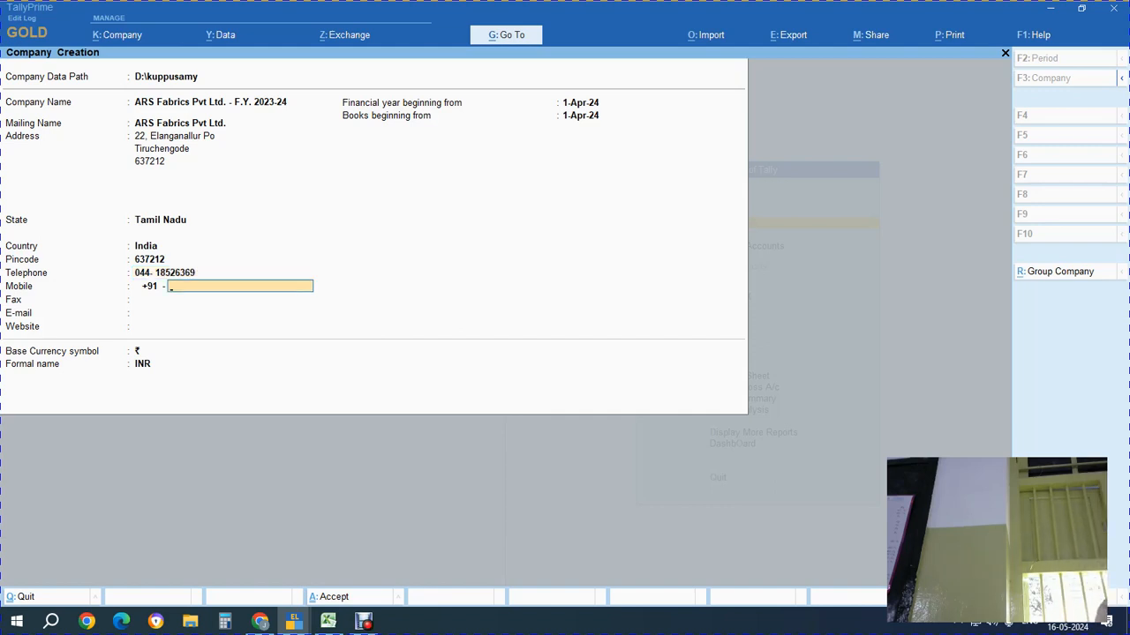
pyautogui.press('Return')
pyautogui.press('Return')
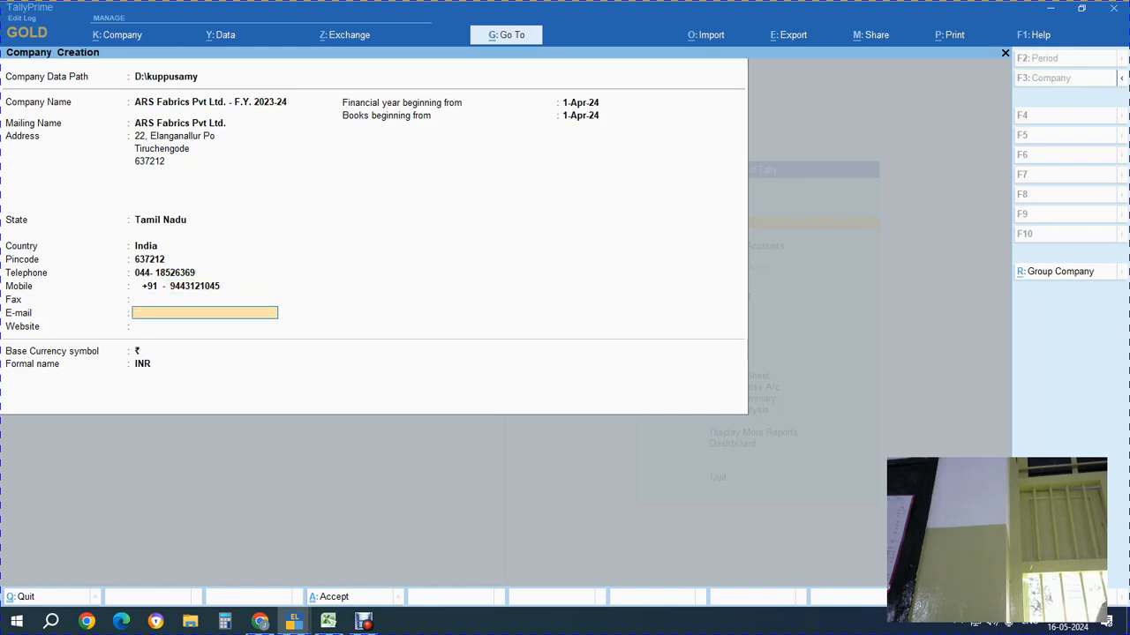
# Copy the company's e-mail address from Excel cell F3 into the Tally form
pyautogui.hotkey('alt', 'Tab')
pyautogui.press('Right')
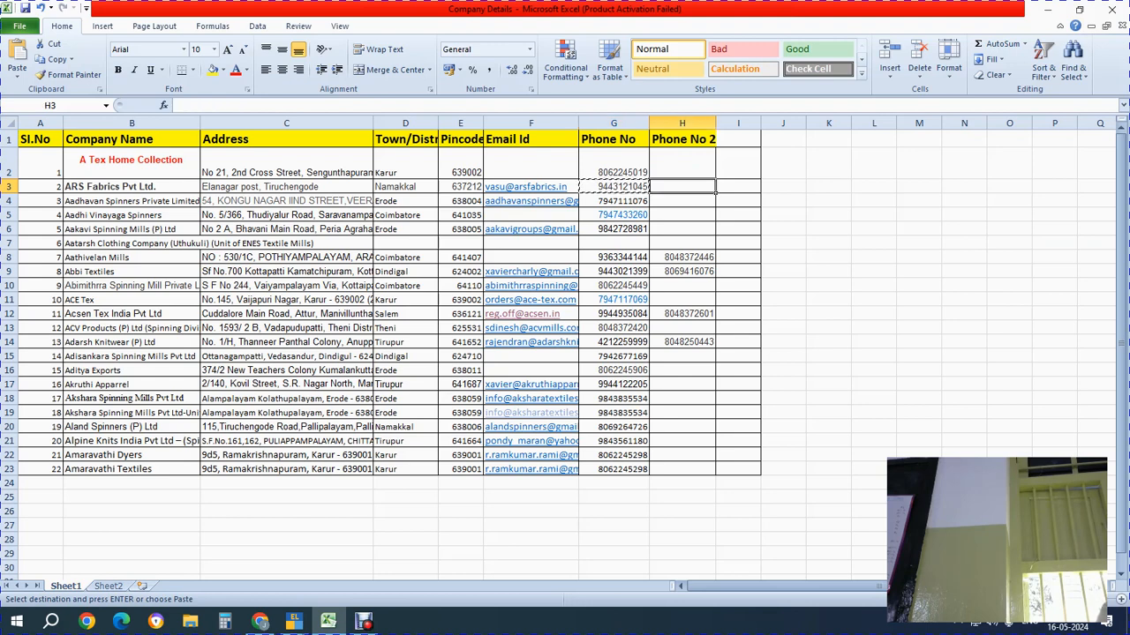
pyautogui.press('Left')
pyautogui.press('Left')
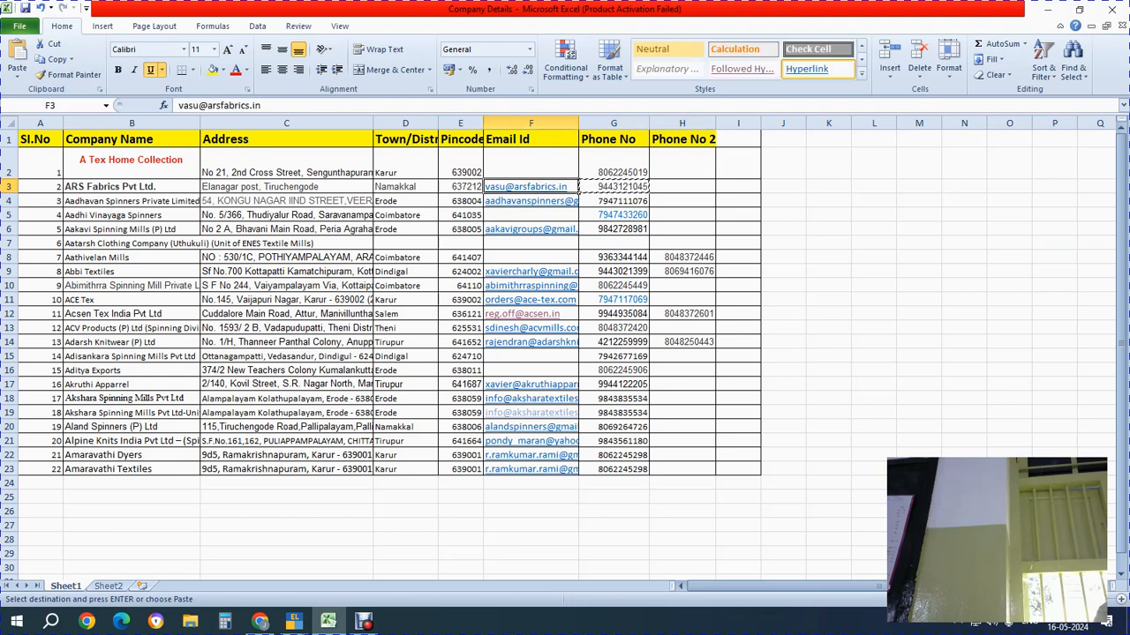
pyautogui.hotkey('ctrl', 'c')
pyautogui.hotkey('alt', 'Tab')
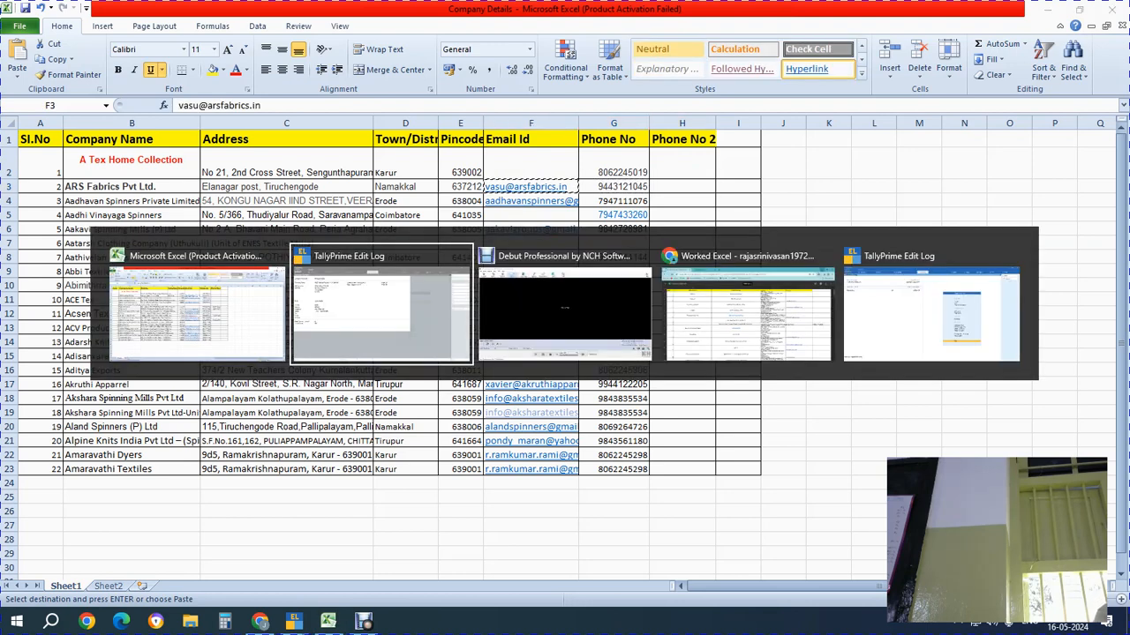
pyautogui.hotkey('ctrl', 'alt', 'v')
pyautogui.press('Return')
pyautogui.press('Return')
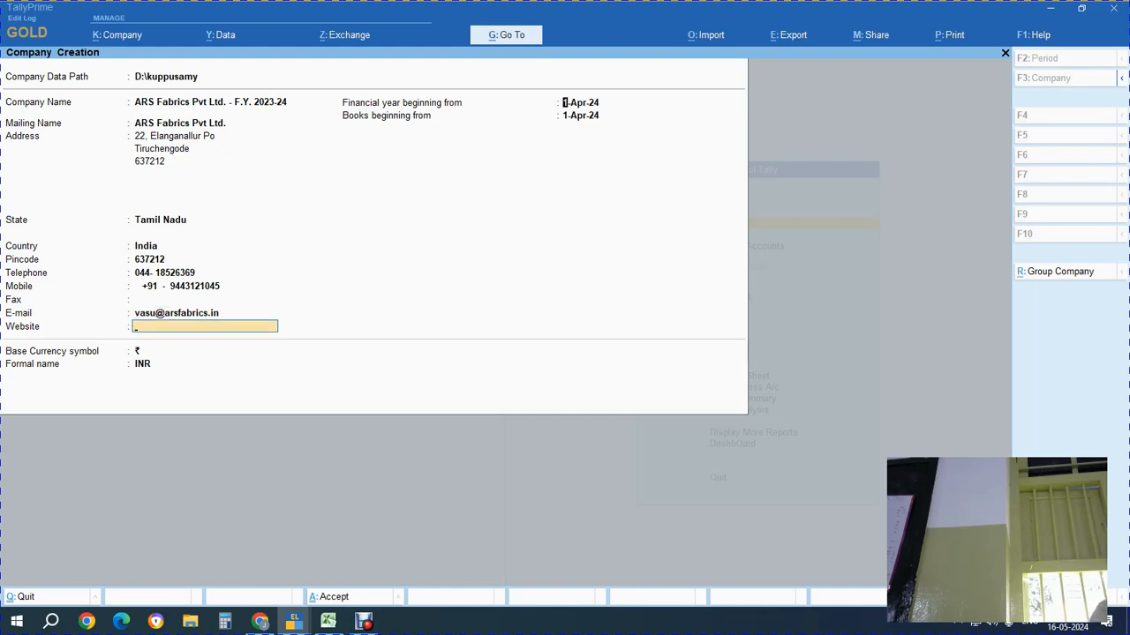
# Set the financial year beginning to 1-Apr-23 and advance to the Accept prompt
pyautogui.press('Return')
pyautogui.press('BackSpace')
pyautogui.write('1.')
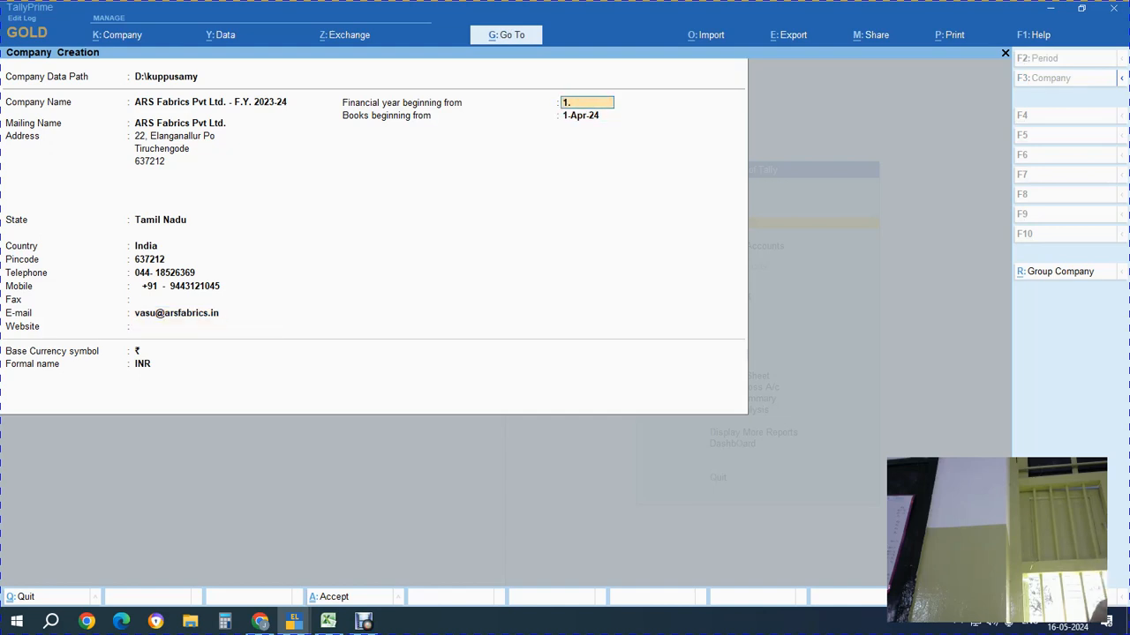
pyautogui.write('4.2023')
pyautogui.press('Return')
pyautogui.press('Return')
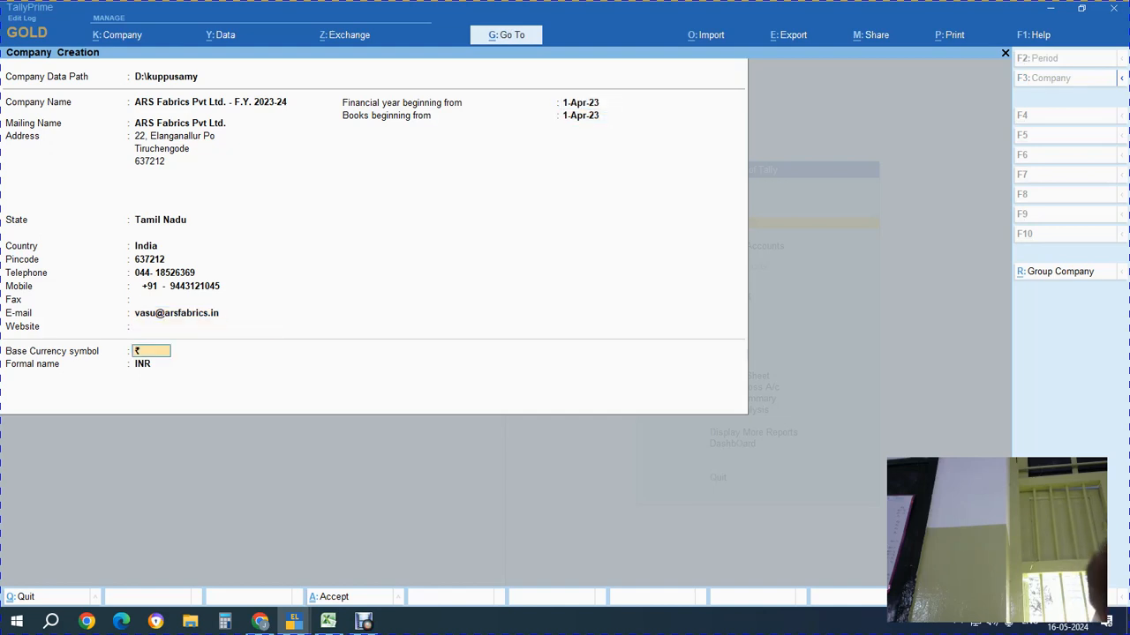
pyautogui.press('Return')
pyautogui.press('Return')
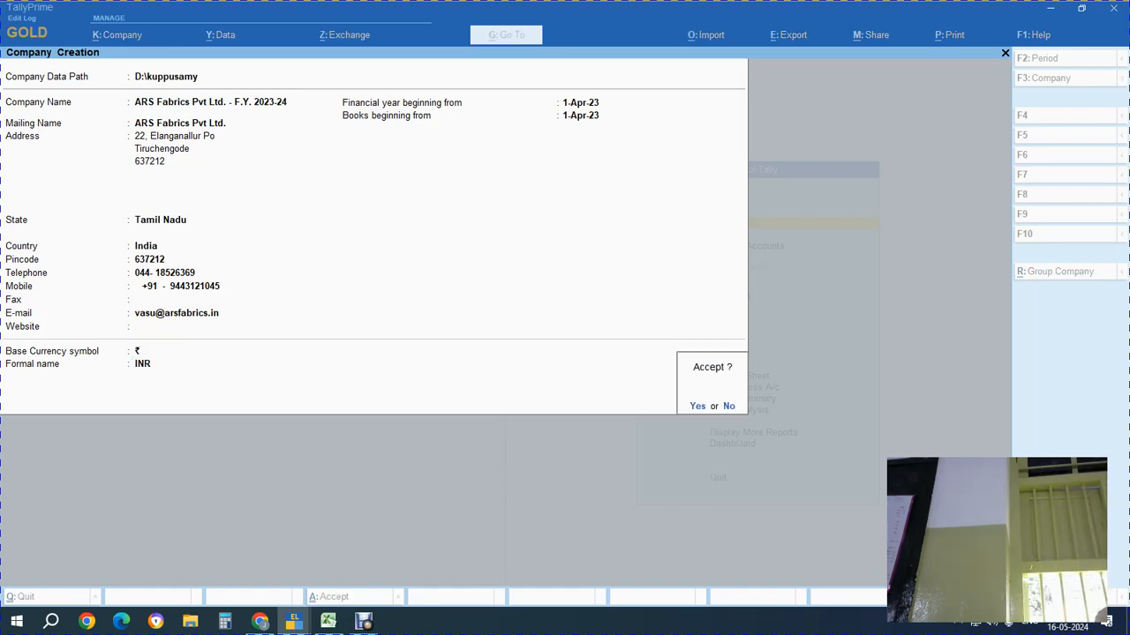
# Accept ARS Fabrics Pvt Ltd. - F.Y. 2023-24 and quit the Company Features screen
pyautogui.press('Return')
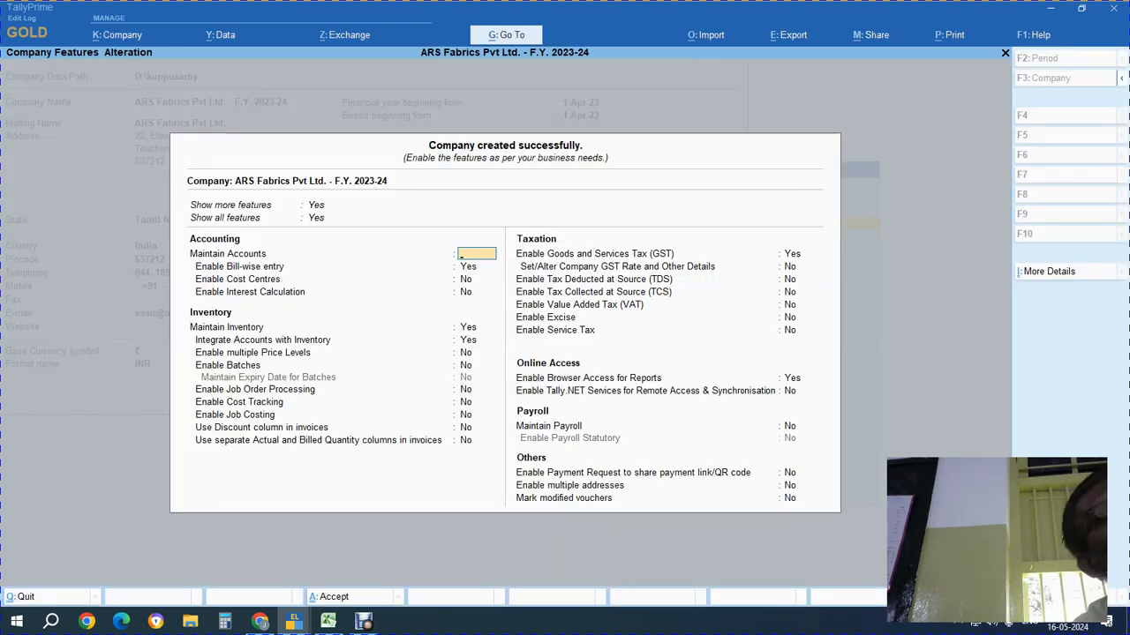
pyautogui.press('Escape')
pyautogui.press('Return')
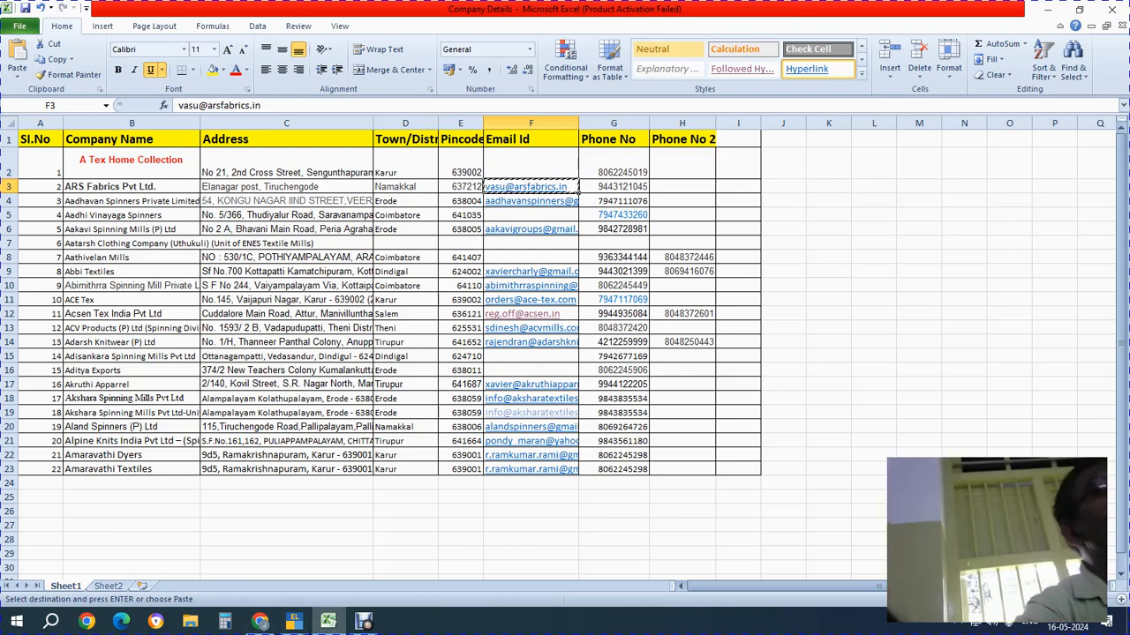
# Copy the name Amaravathi Textiles from B23 into empty cell L2
pyautogui.click(131, 470)
pyautogui.hotkey('ctrl', 'c')
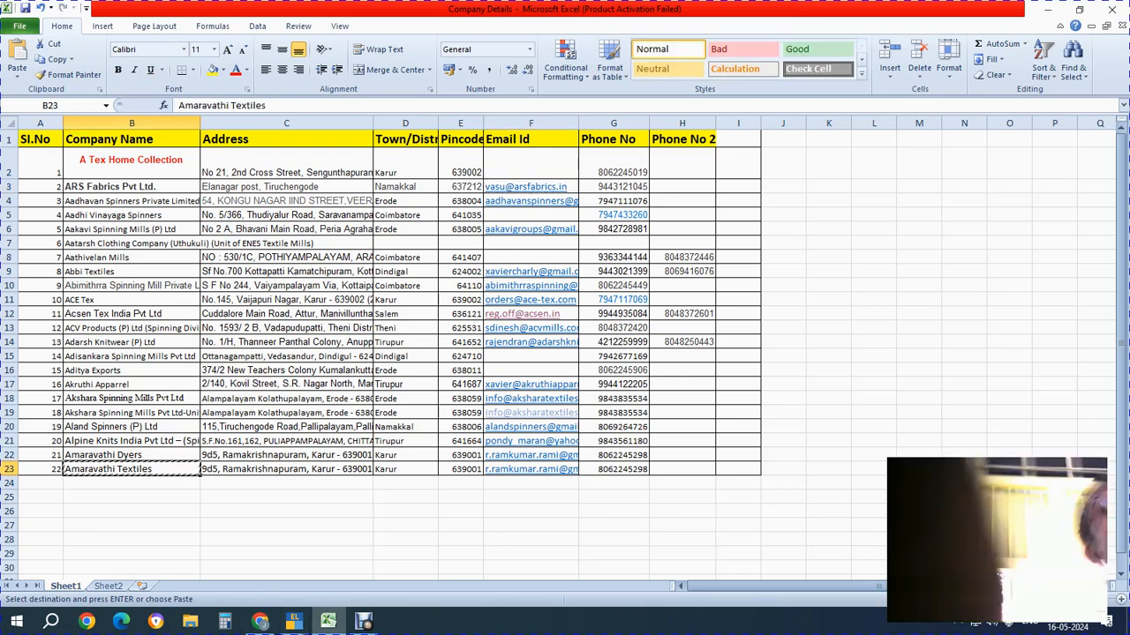
pyautogui.click(874, 164)
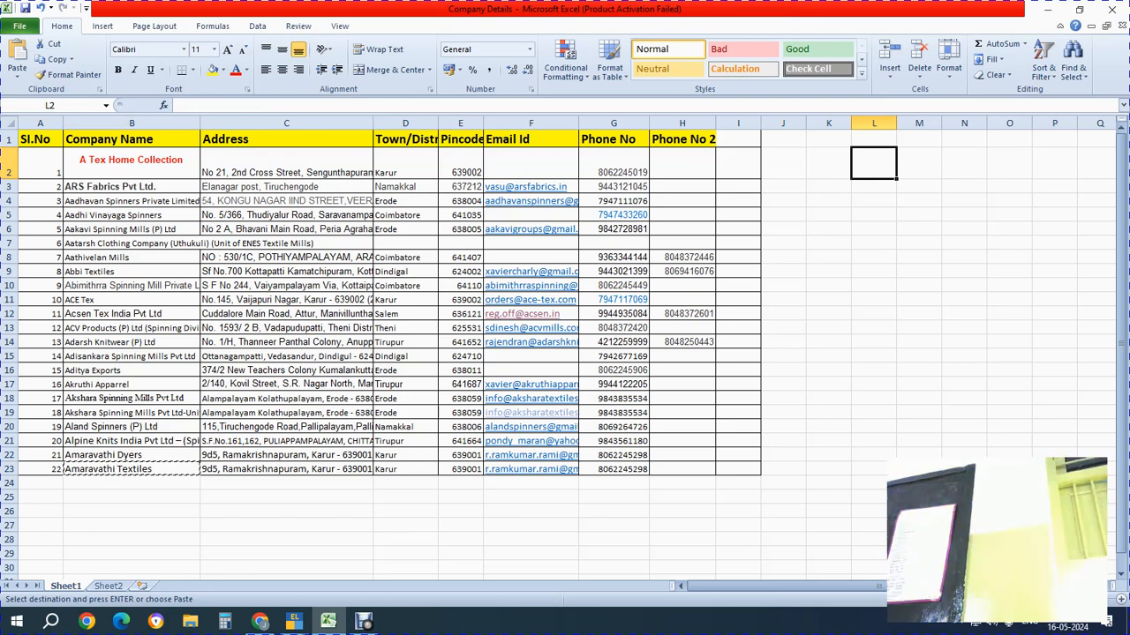
pyautogui.hotkey('ctrl', 'v')
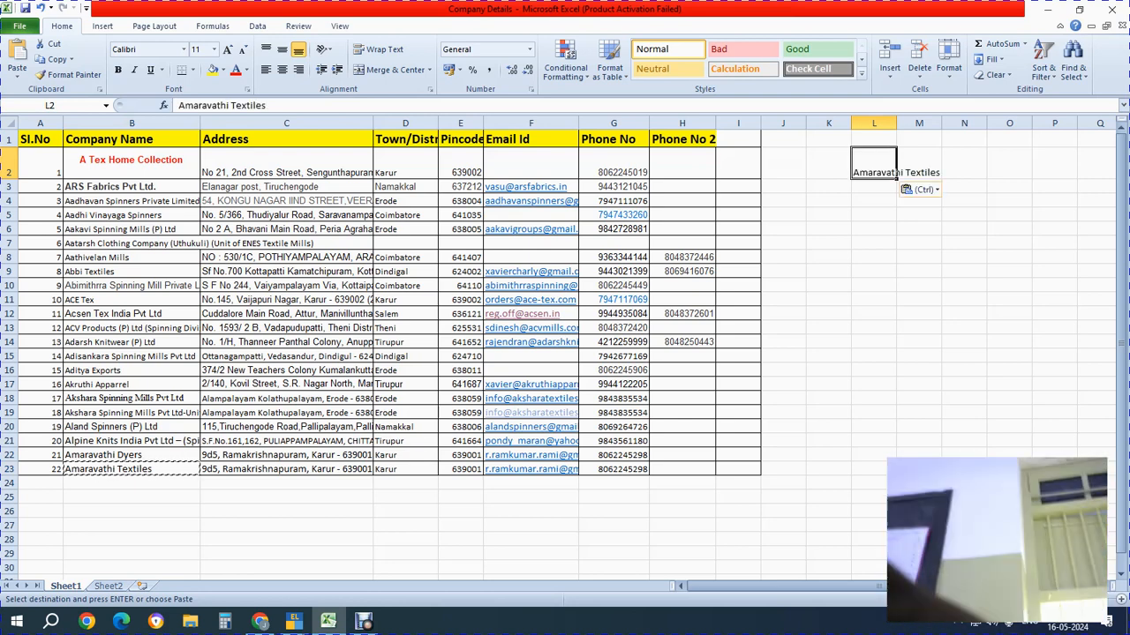
# Review row 2's A Tex Home Collection details against the pasted name in L2
pyautogui.click(132, 163)
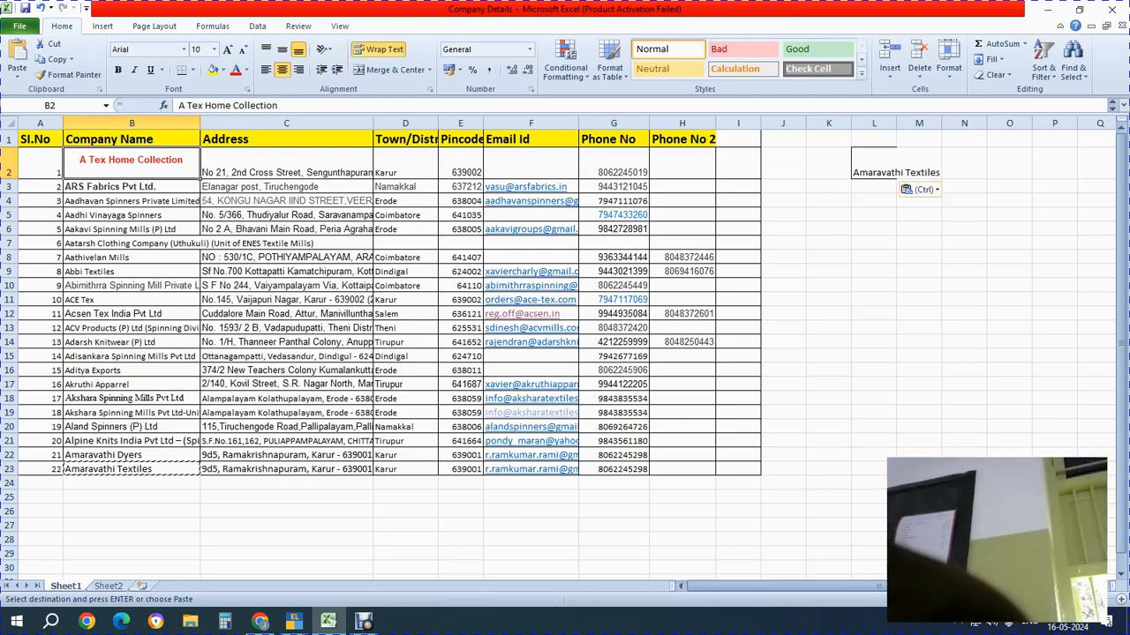
pyautogui.click(874, 163)
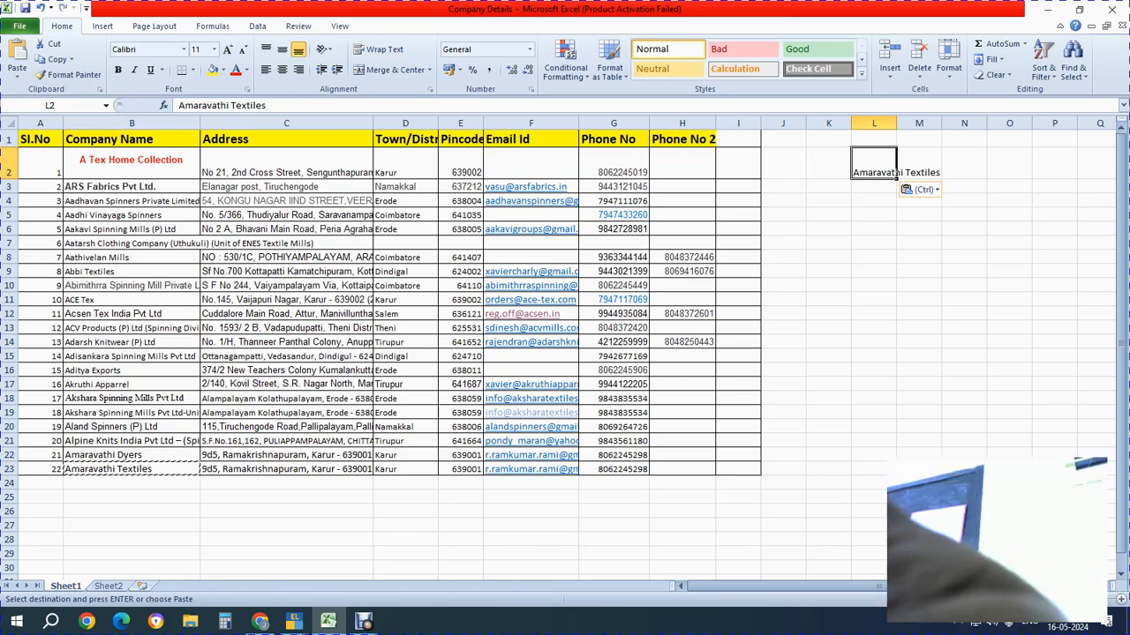
pyautogui.click(285, 163)
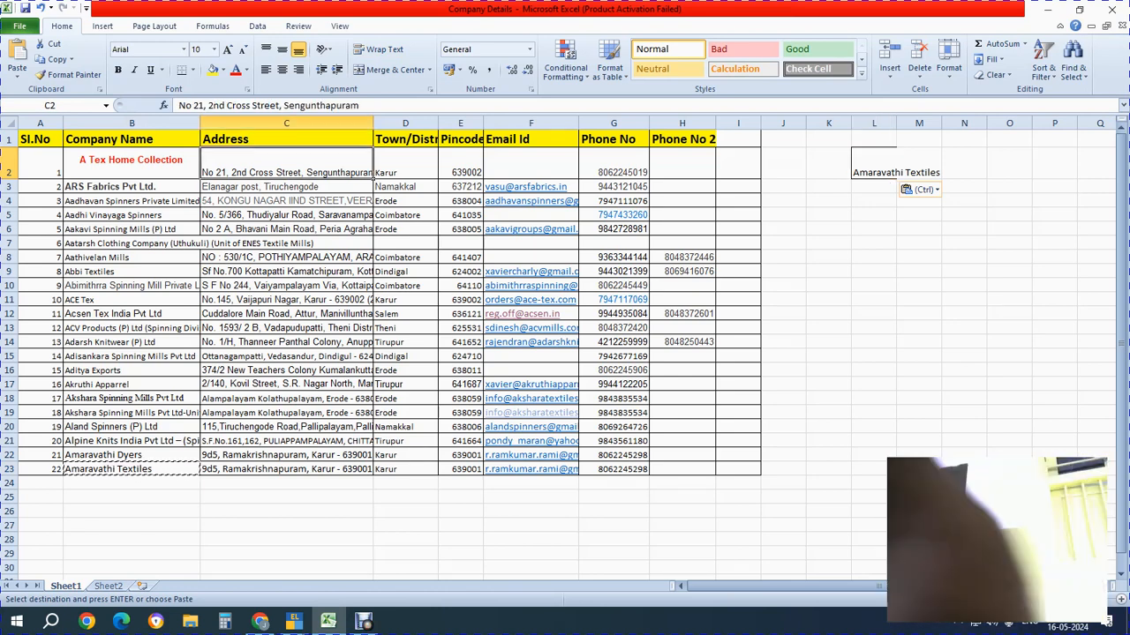
pyautogui.click(460, 163)
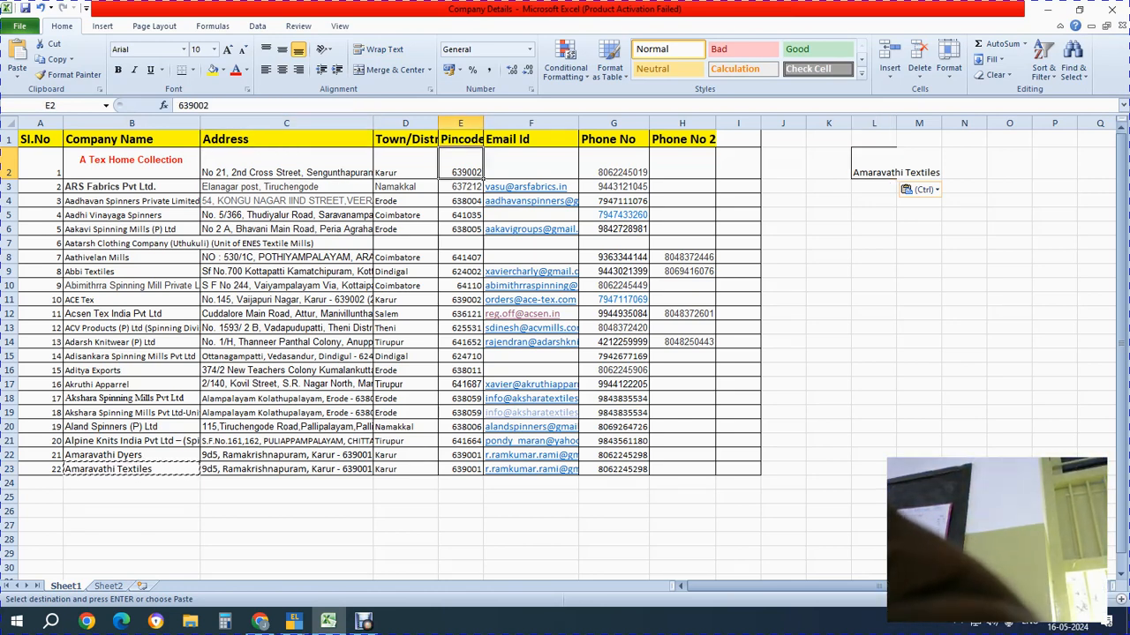
pyautogui.click(613, 163)
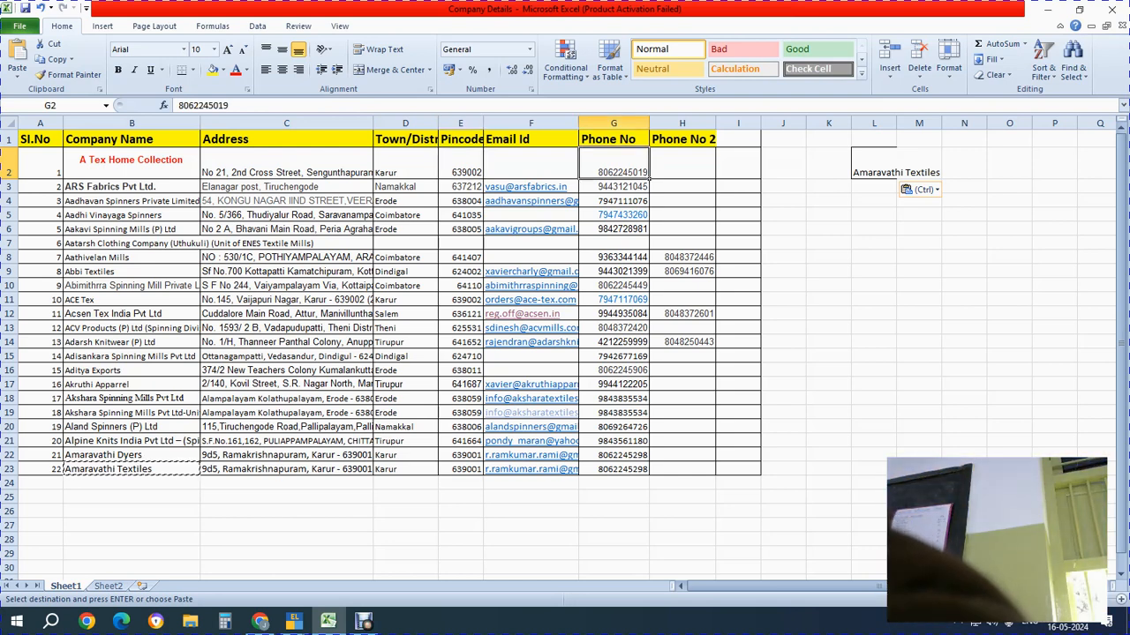
pyautogui.click(132, 164)
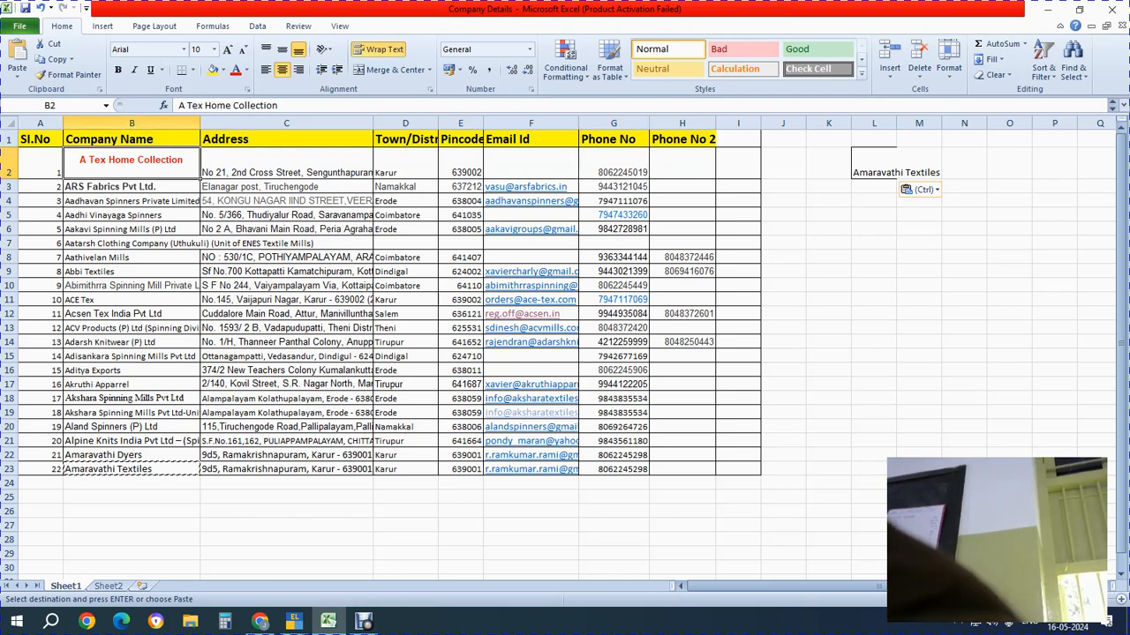
pyautogui.click(897, 172)
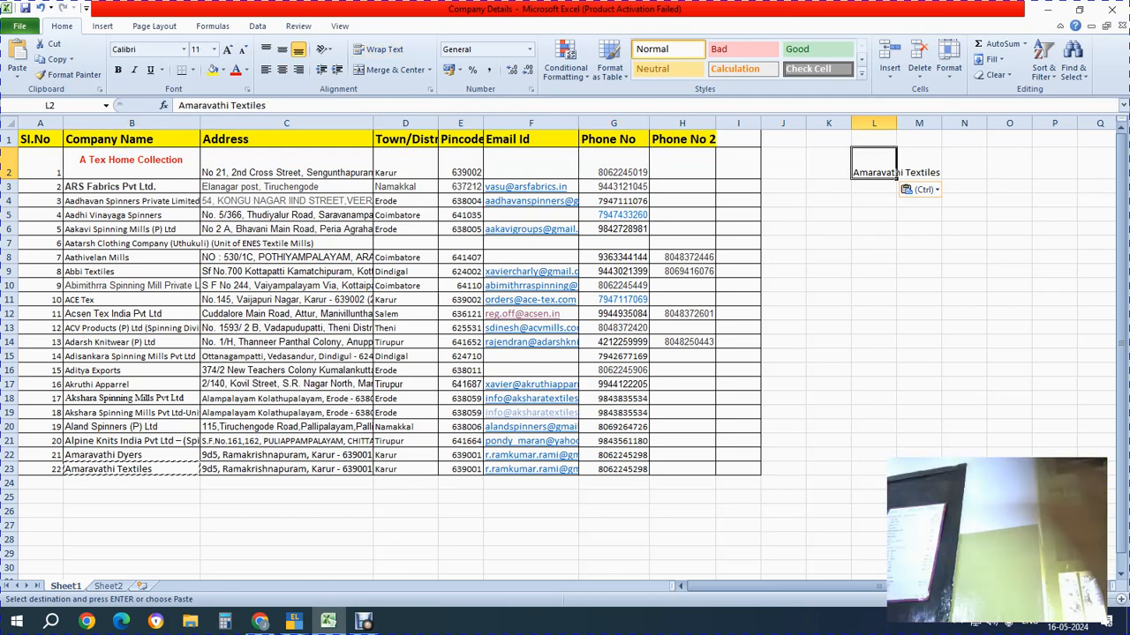
pyautogui.hotkey('alt', 'Tab')
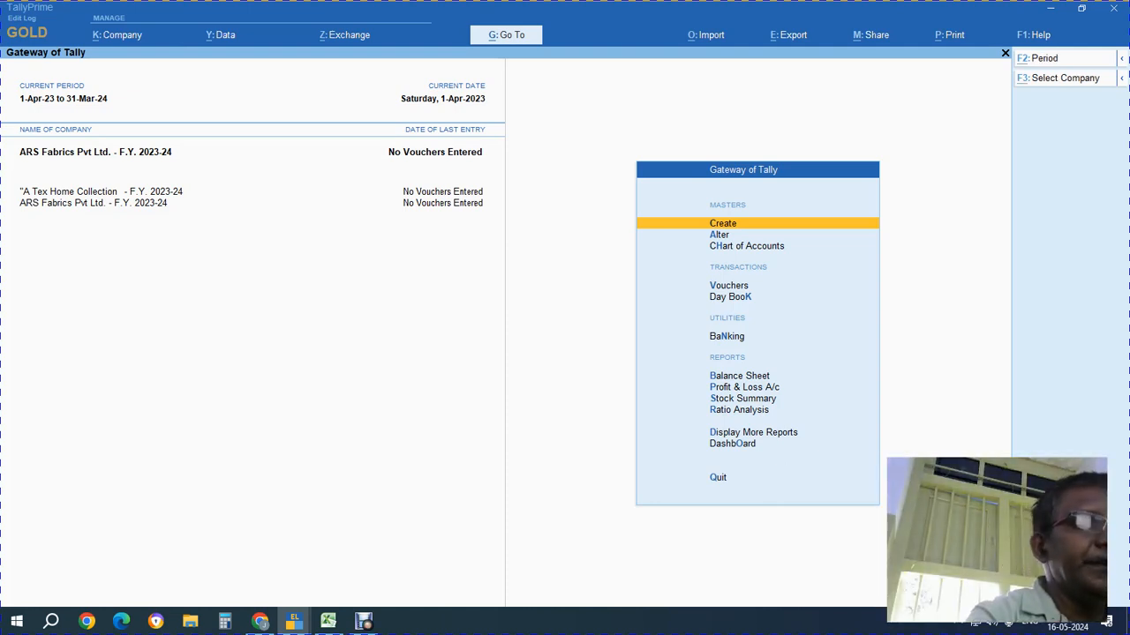
# Open A Tex Home Collection in Company Alteration, then back out to the Gateway
pyautogui.hotkey('alt', 'k')
pyautogui.press('Down')
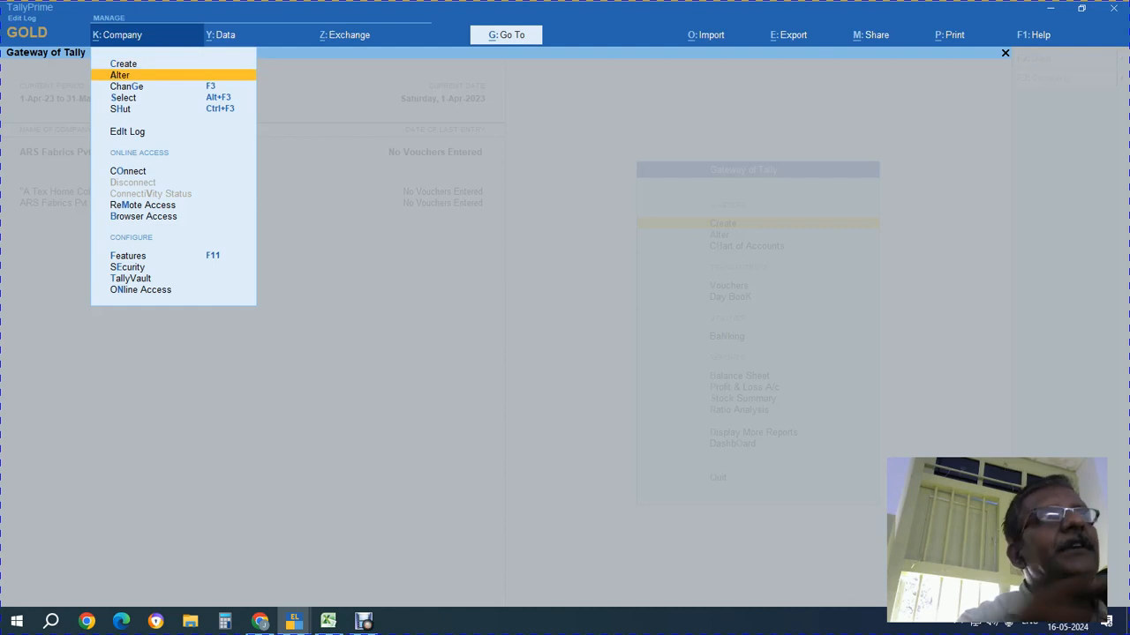
pyautogui.press('Return')
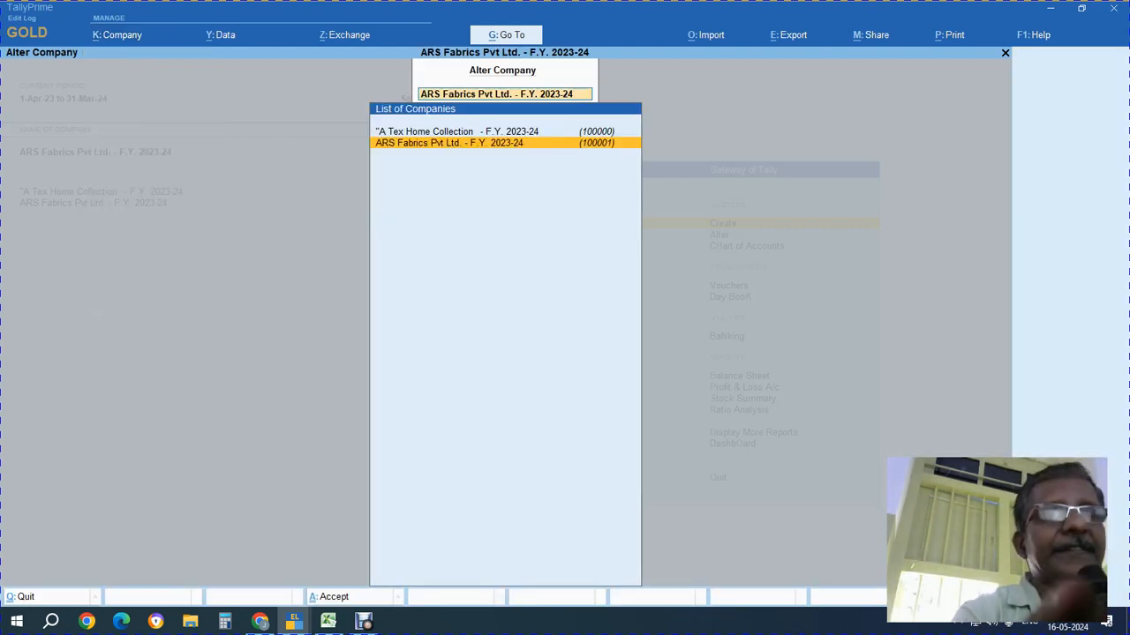
pyautogui.press('Up')
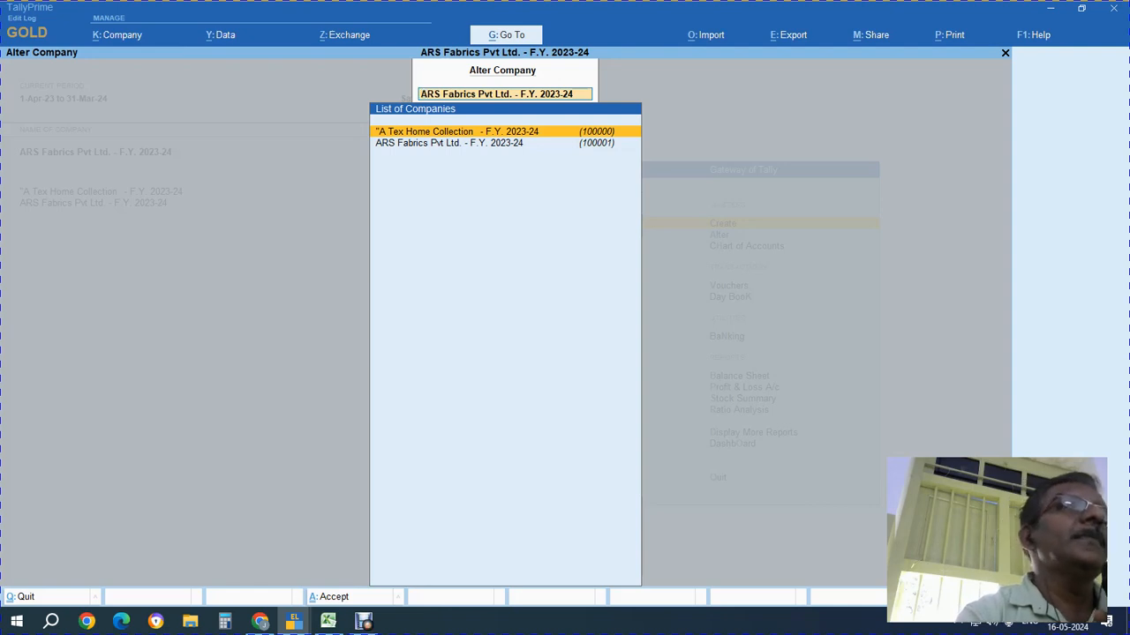
pyautogui.press('Down')
pyautogui.press('Up')
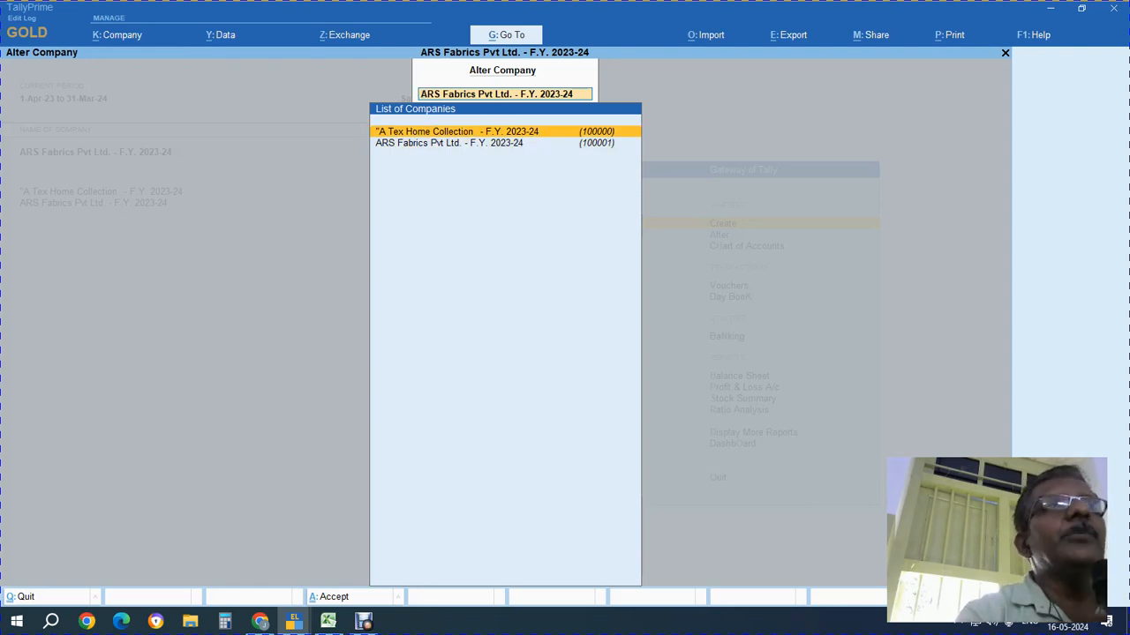
pyautogui.press('Return')
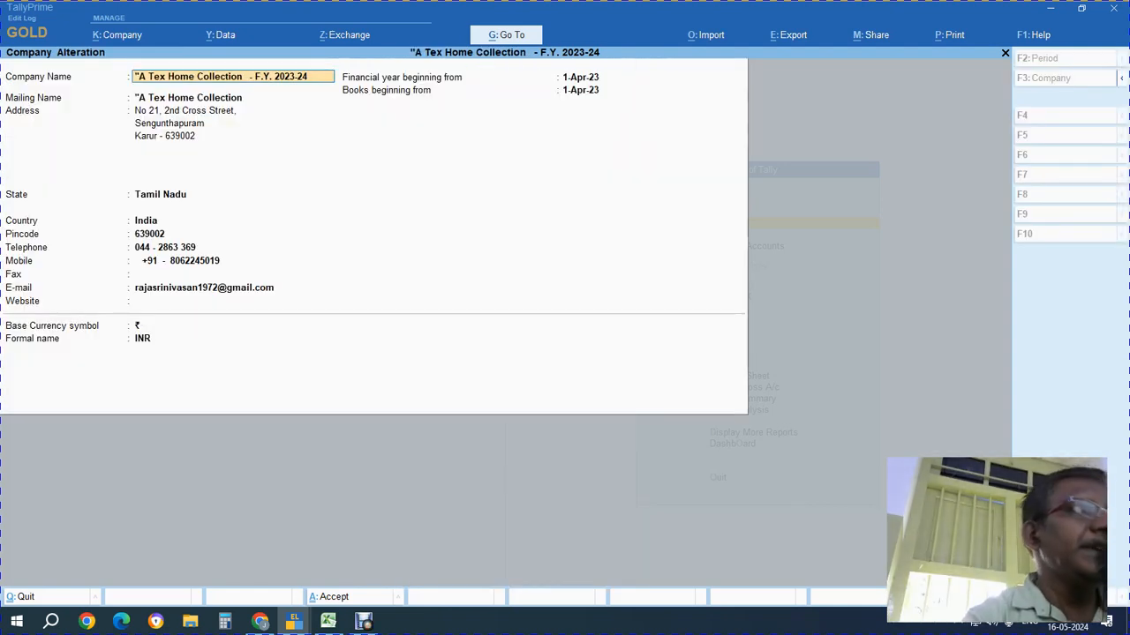
pyautogui.press('Escape')
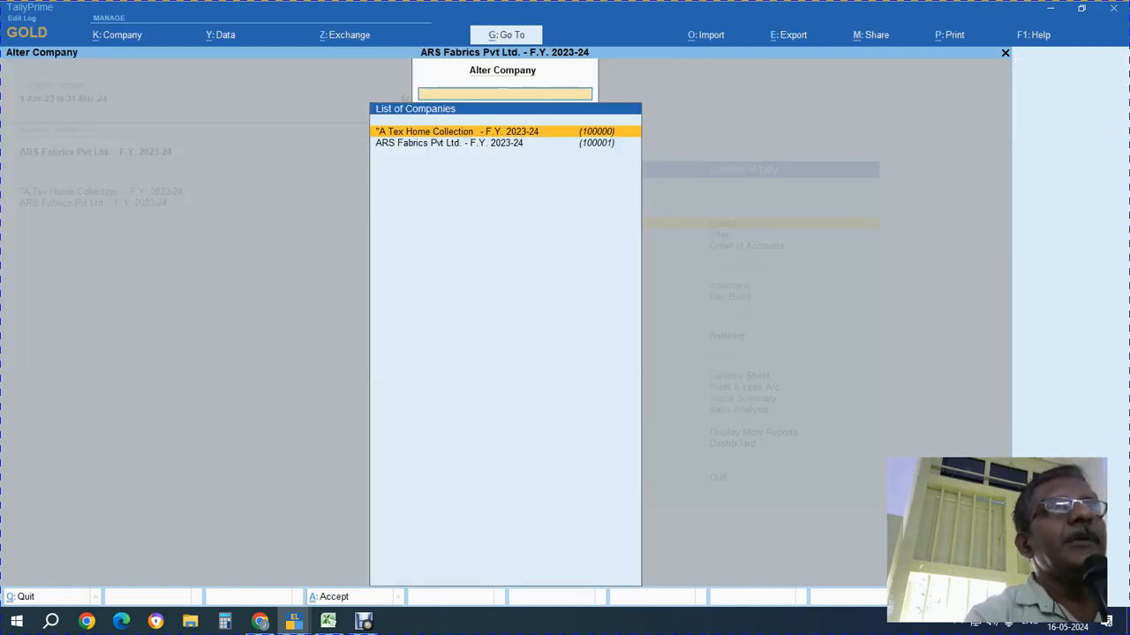
pyautogui.press('Escape')
# Reopen A Tex Home Collection for alteration via Alt+K, Alter, then return to Excel
pyautogui.hotkey('alt', 'k')
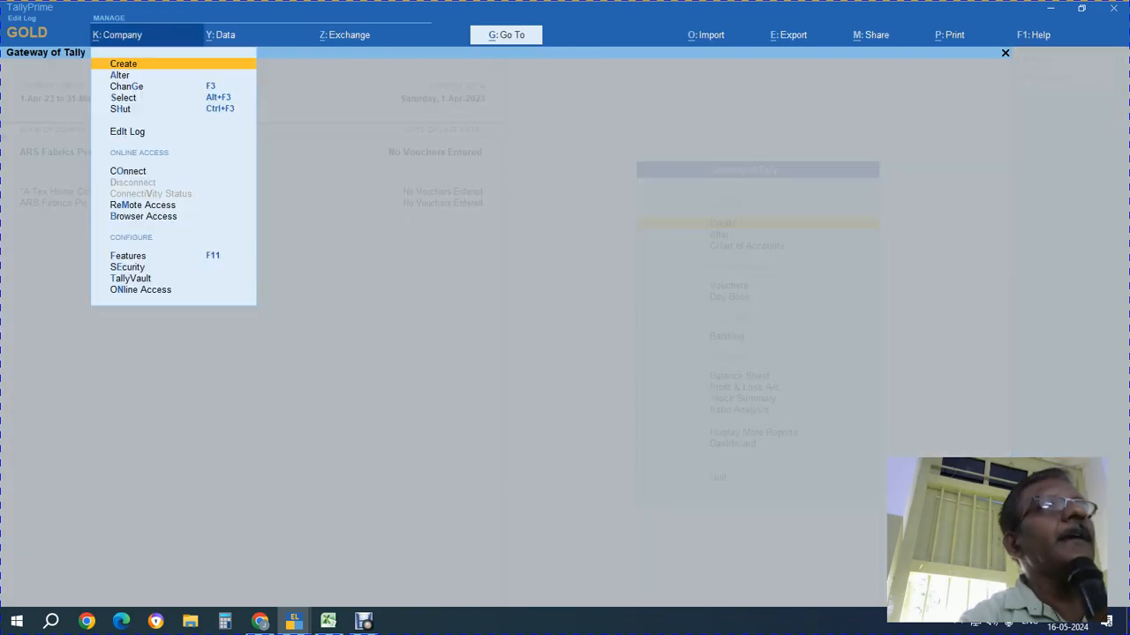
pyautogui.press('a')
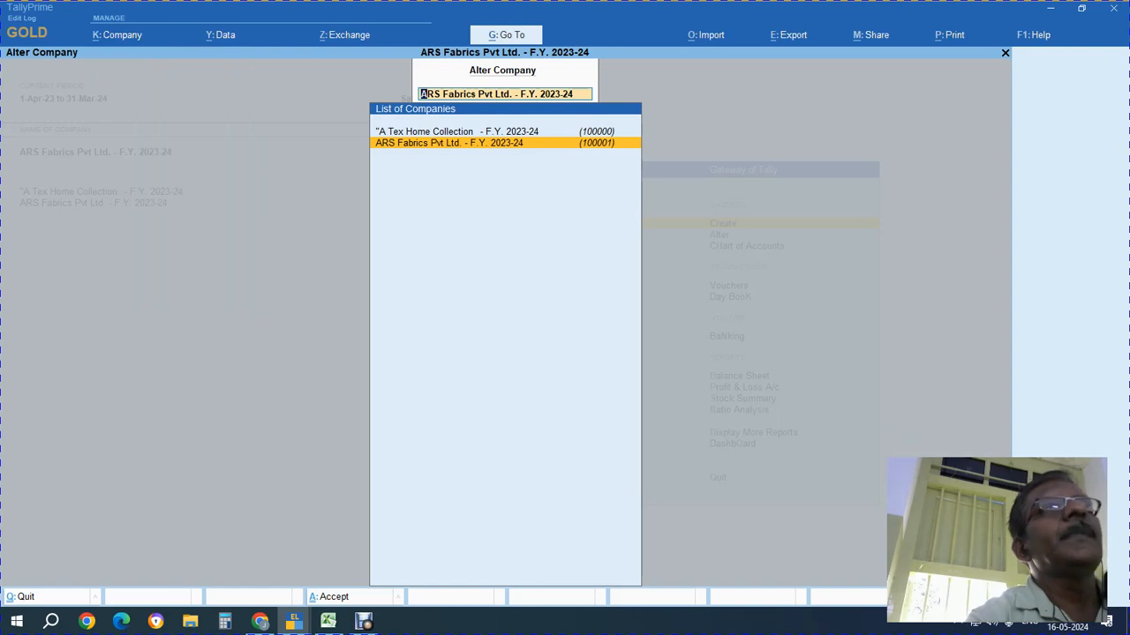
pyautogui.press('Up')
pyautogui.press('Return')
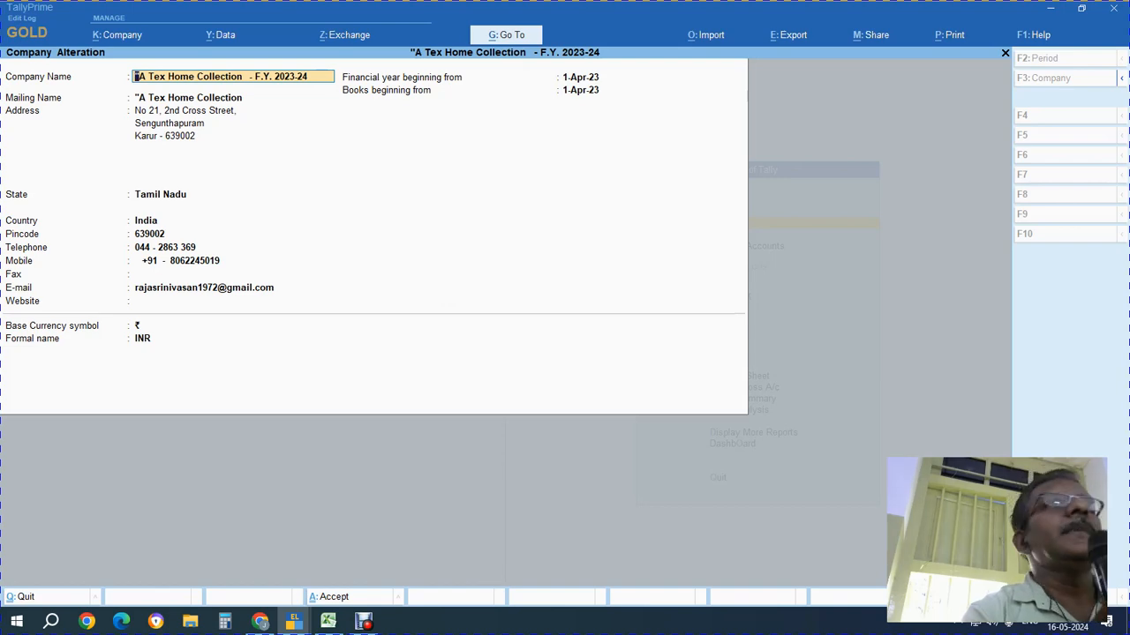
pyautogui.hotkey('alt', 'Tab')
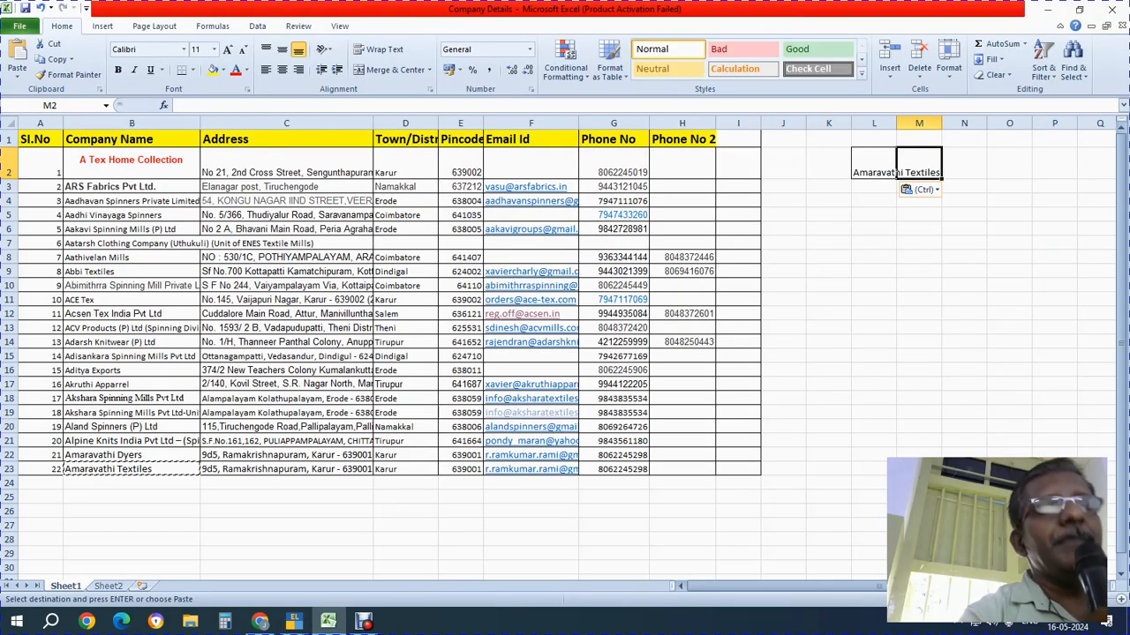
# Rename the company to 'Amaravathi Textiles - F.Y. 2023-24' using the name copied from L2
pyautogui.press('Left')
pyautogui.hotkey('ctrl', 'c')
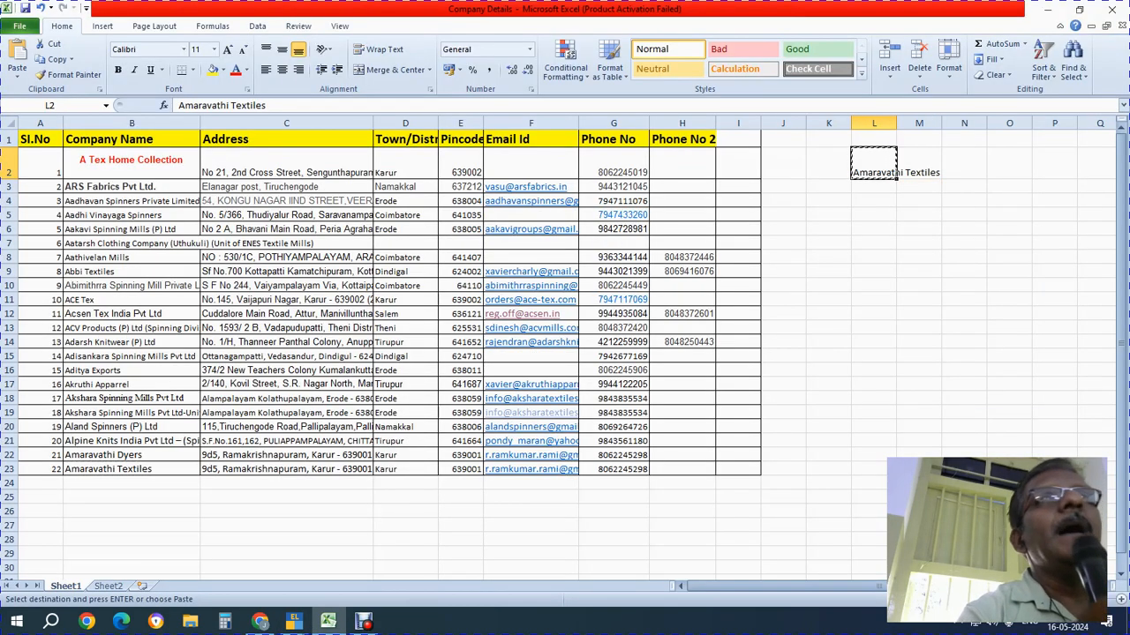
pyautogui.hotkey('alt', 'Tab')
pyautogui.press('BackSpace')
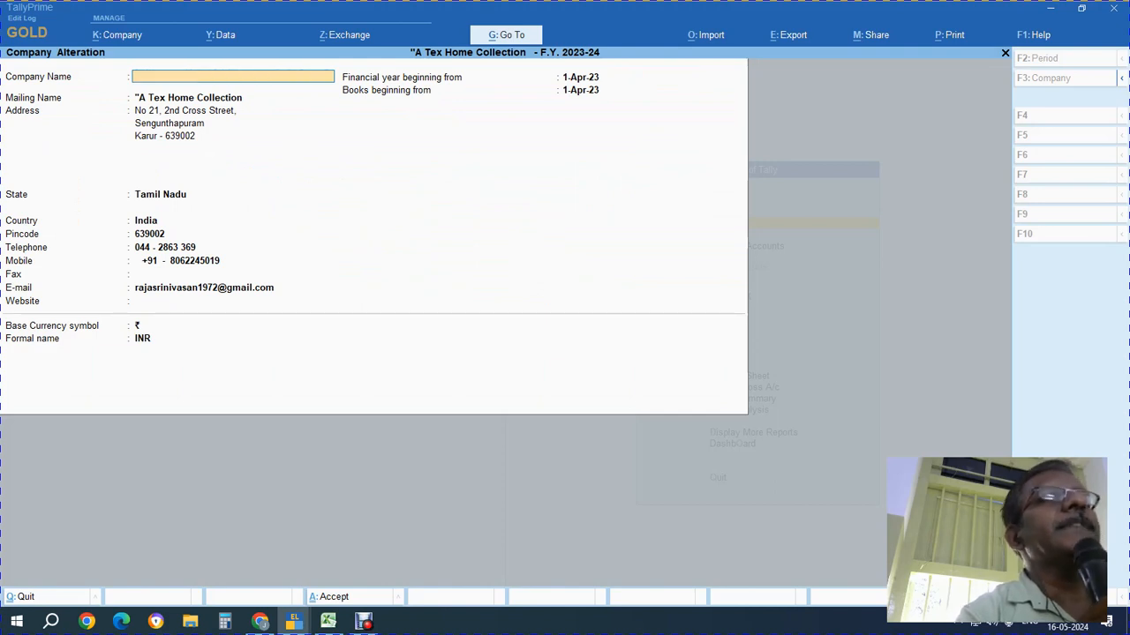
pyautogui.hotkey('ctrl', 'v')
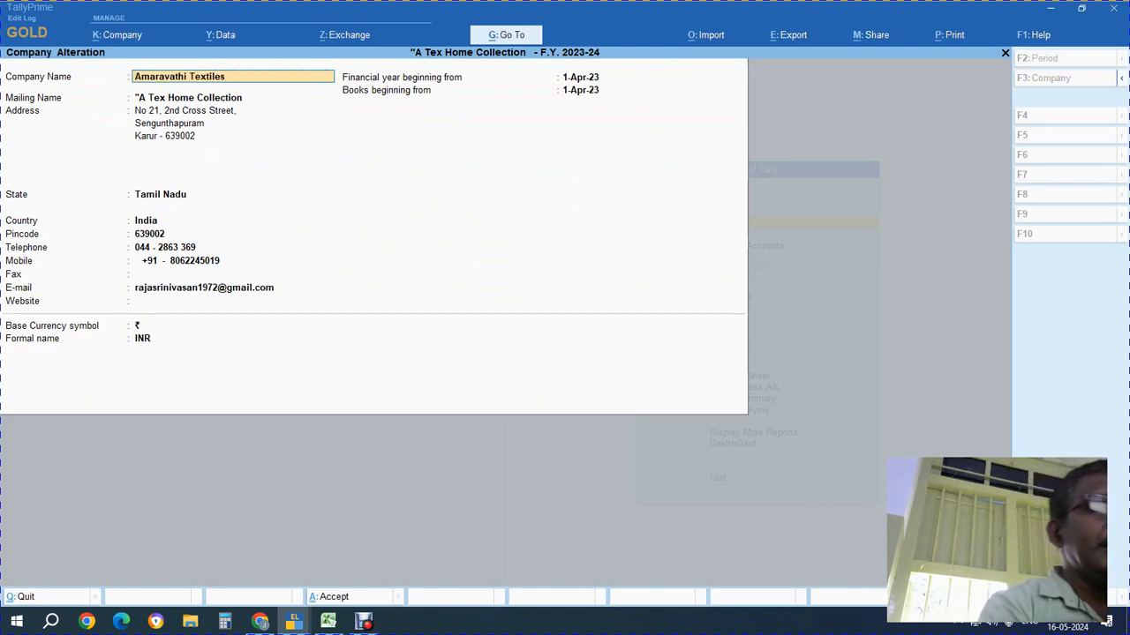
pyautogui.write('-')
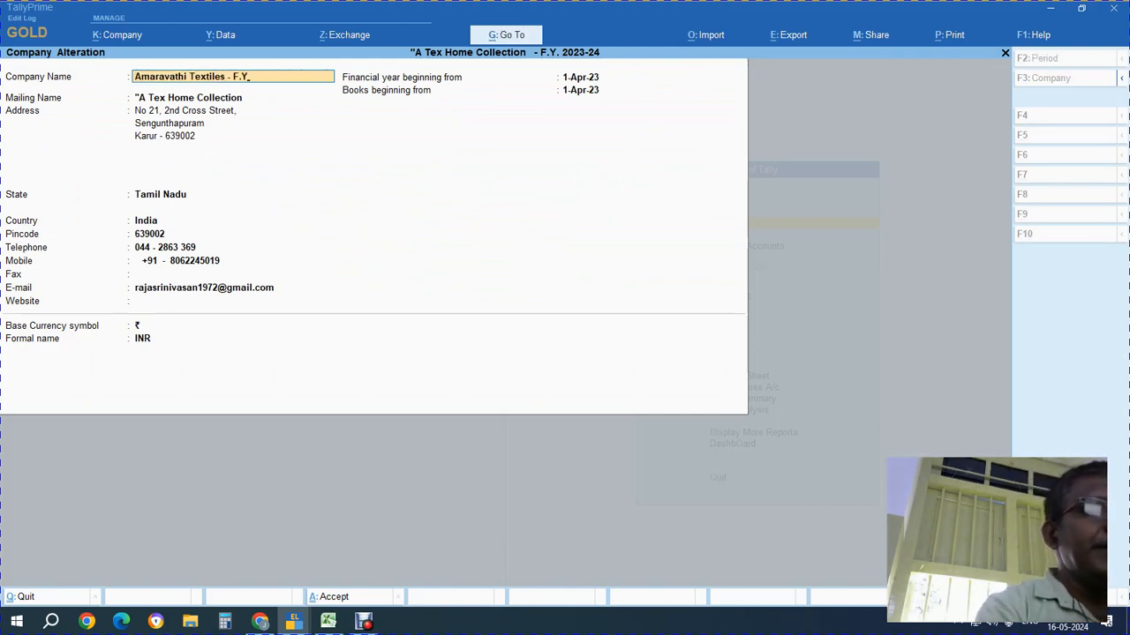
pyautogui.write(' F.Y')
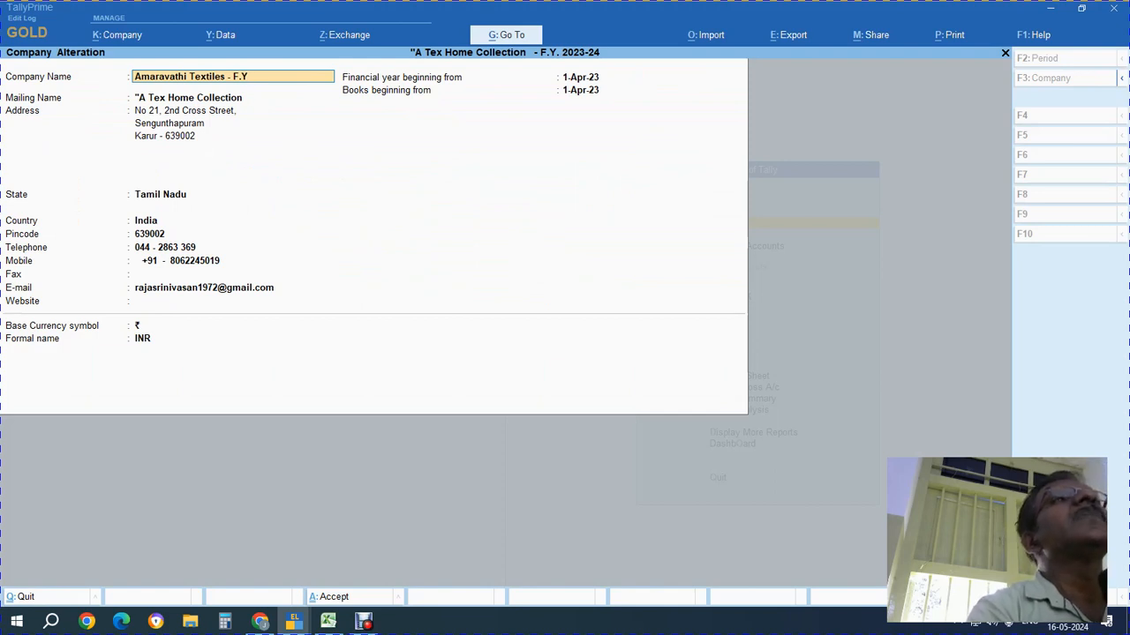
pyautogui.write('.')
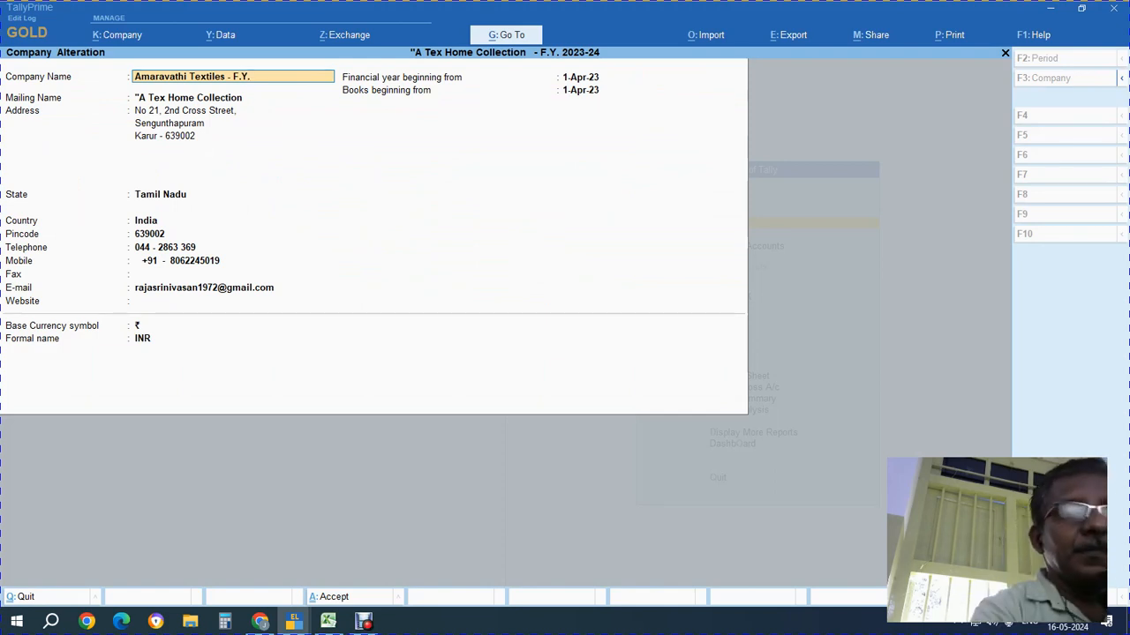
pyautogui.write(' 2023-24')
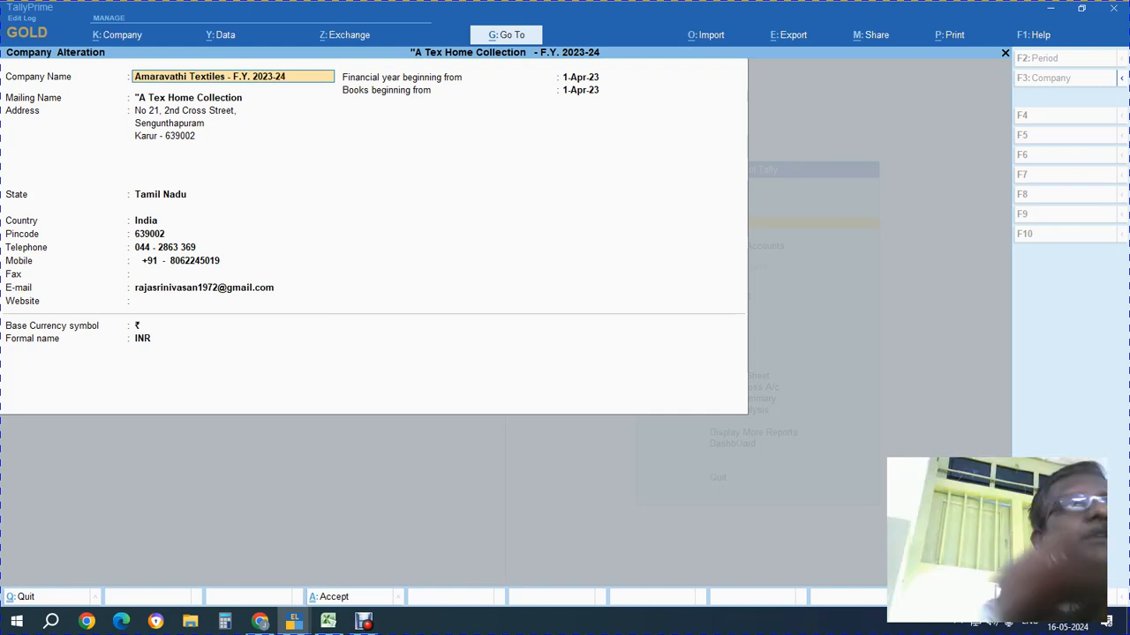
pyautogui.press('Return')
# Trim the mailing name to Amaravathi Textiles and save the altered company
pyautogui.press('End')
pyautogui.press('BackSpace')
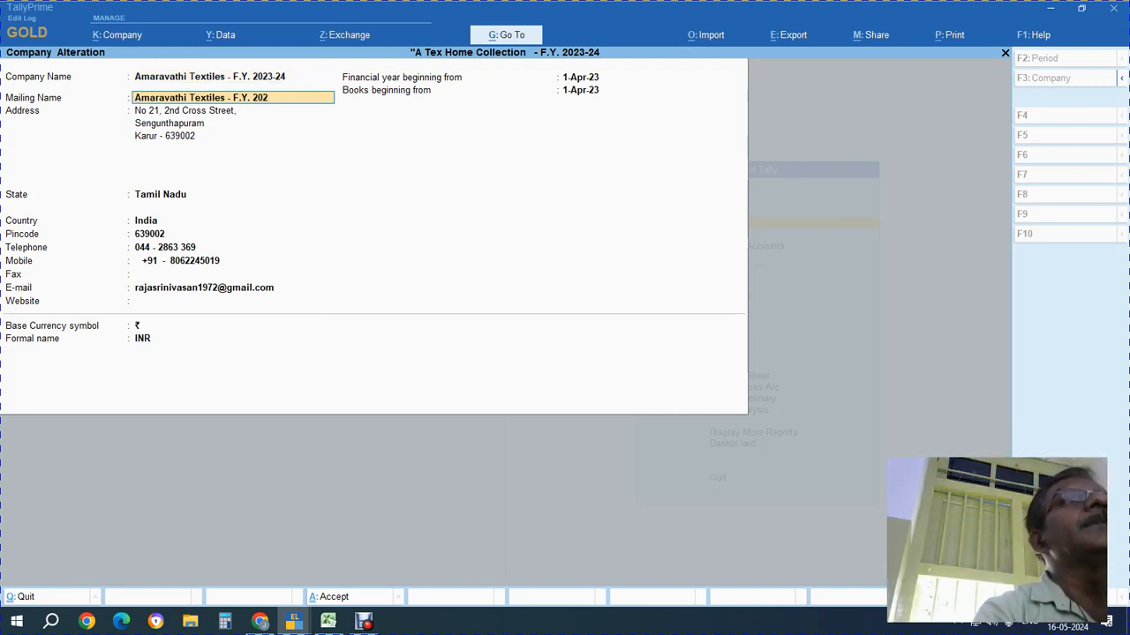
pyautogui.press('BackSpace')
pyautogui.press('BackSpace')
pyautogui.press('BackSpace')
pyautogui.press('BackSpace')
pyautogui.press('BackSpace')
pyautogui.press('BackSpace')
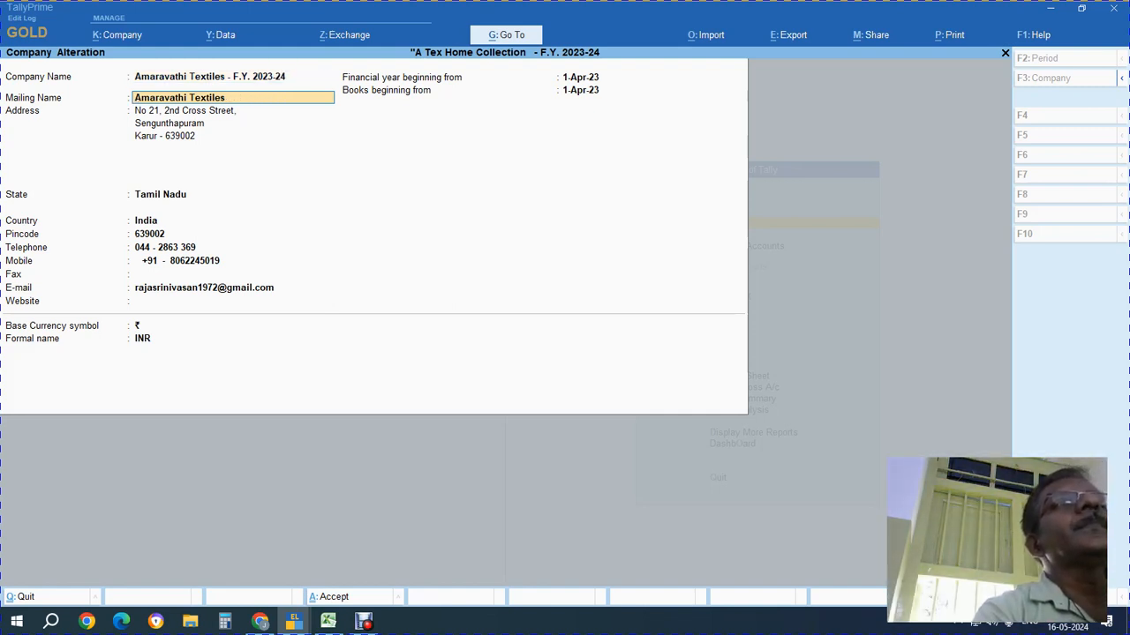
pyautogui.press('Return')
pyautogui.press('Return')
pyautogui.press('Return')
pyautogui.press('Return')
pyautogui.press('Return')
pyautogui.press('Return')
pyautogui.press('Return')
pyautogui.press('Return')
pyautogui.press('Return')
pyautogui.press('Return')
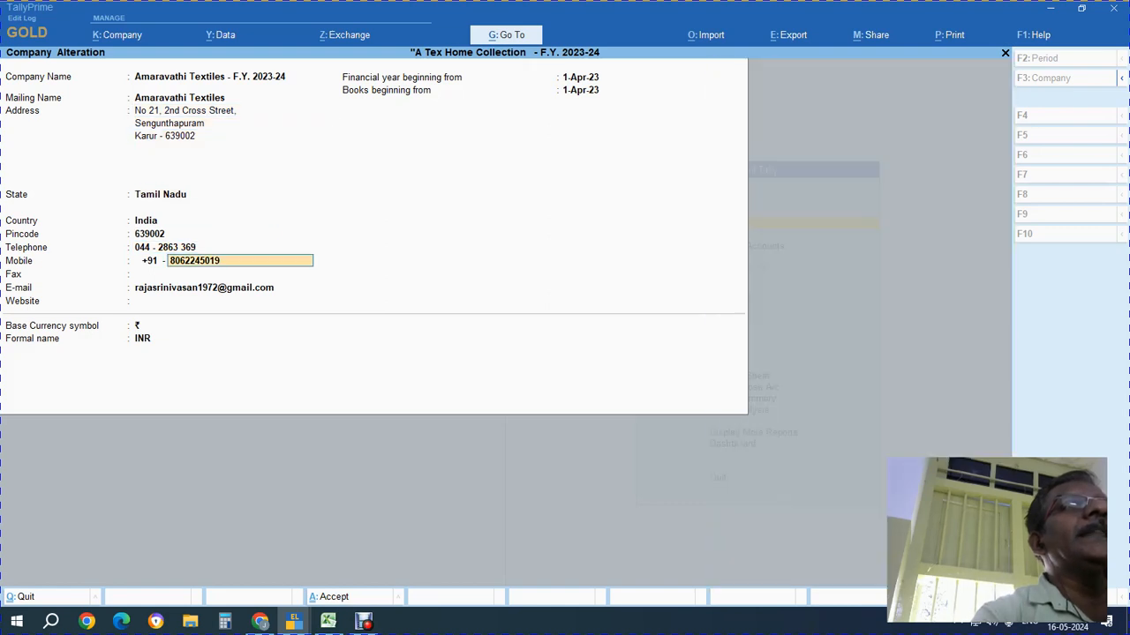
pyautogui.press('Return')
pyautogui.press('Return')
pyautogui.press('Return')
pyautogui.press('Return')
pyautogui.press('Return')
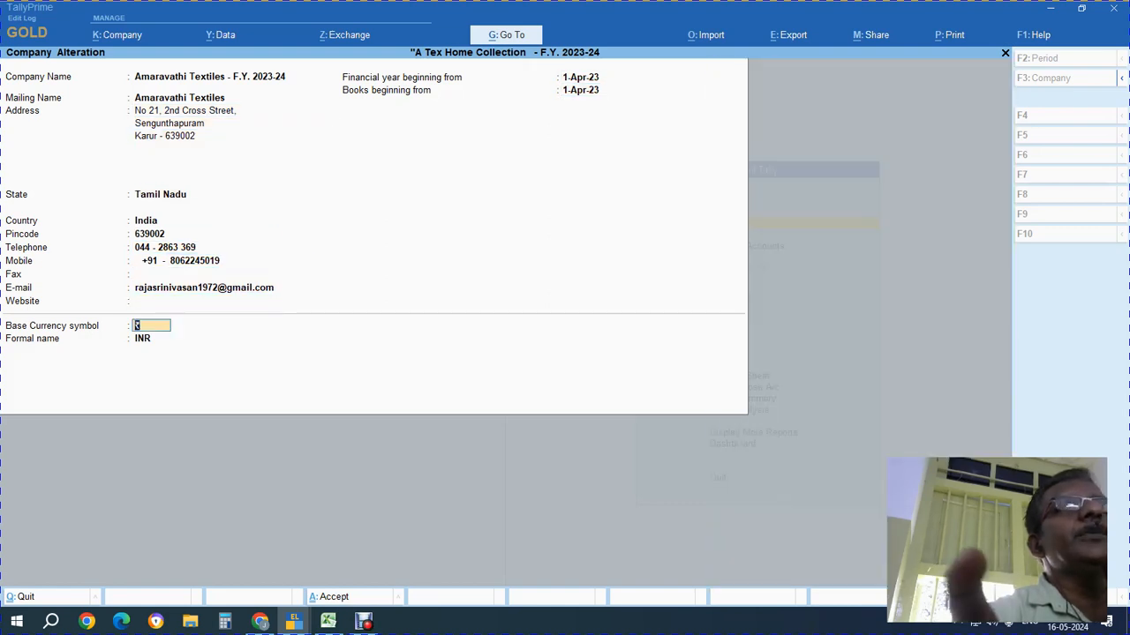
pyautogui.press('Return')
pyautogui.press('Return')
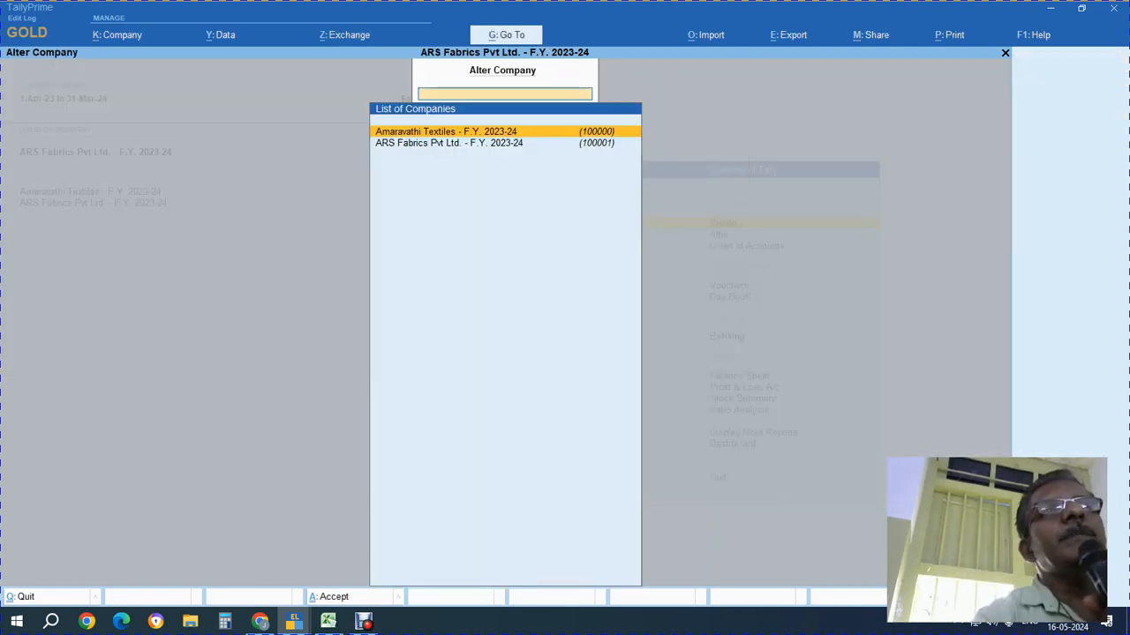
# Delete ARS Fabrics Pvt Ltd. - F.Y. 2023-24 from Company Alter with Alt+D, confirming Yes twice
pyautogui.press('Escape')
pyautogui.press('Escape')
pyautogui.press('Escape')
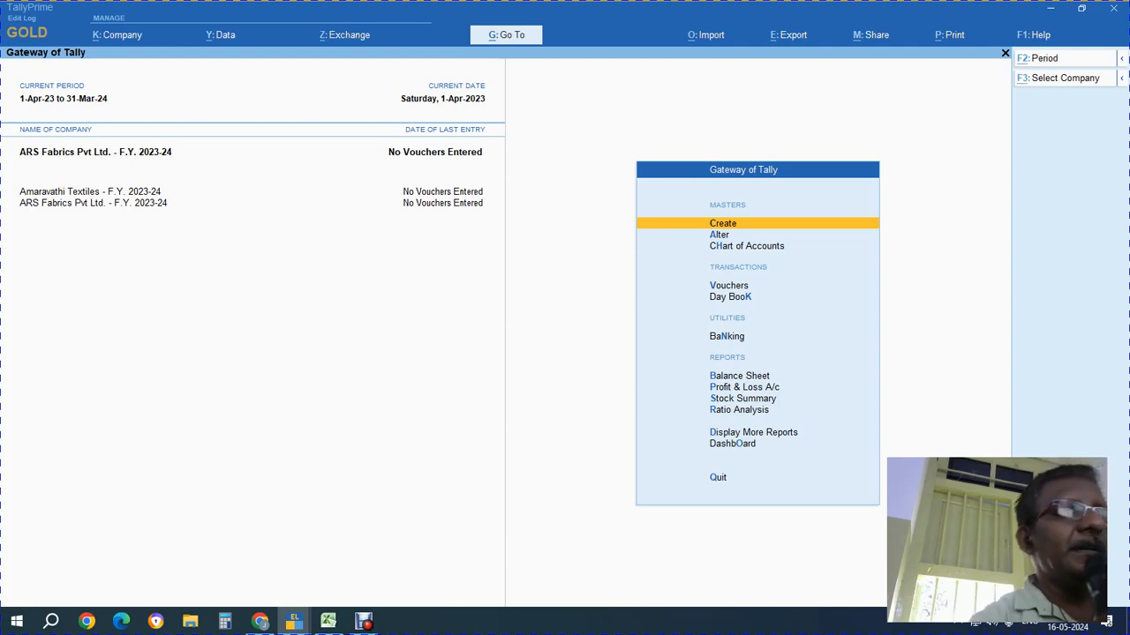
pyautogui.hotkey('alt', 'k')
pyautogui.press('a')
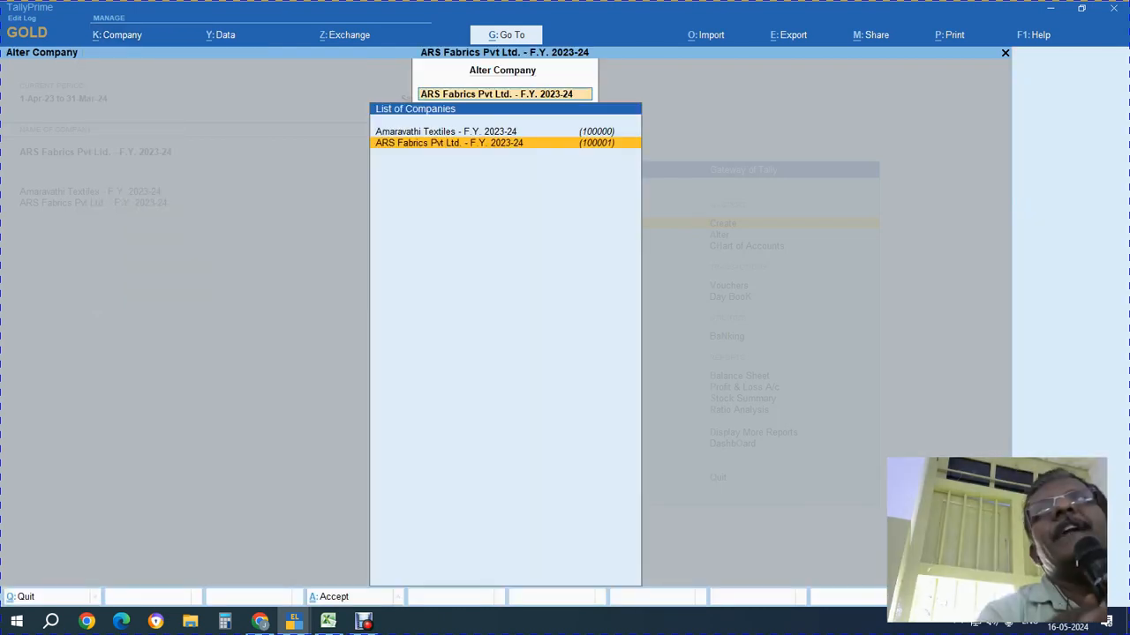
pyautogui.press('Return')
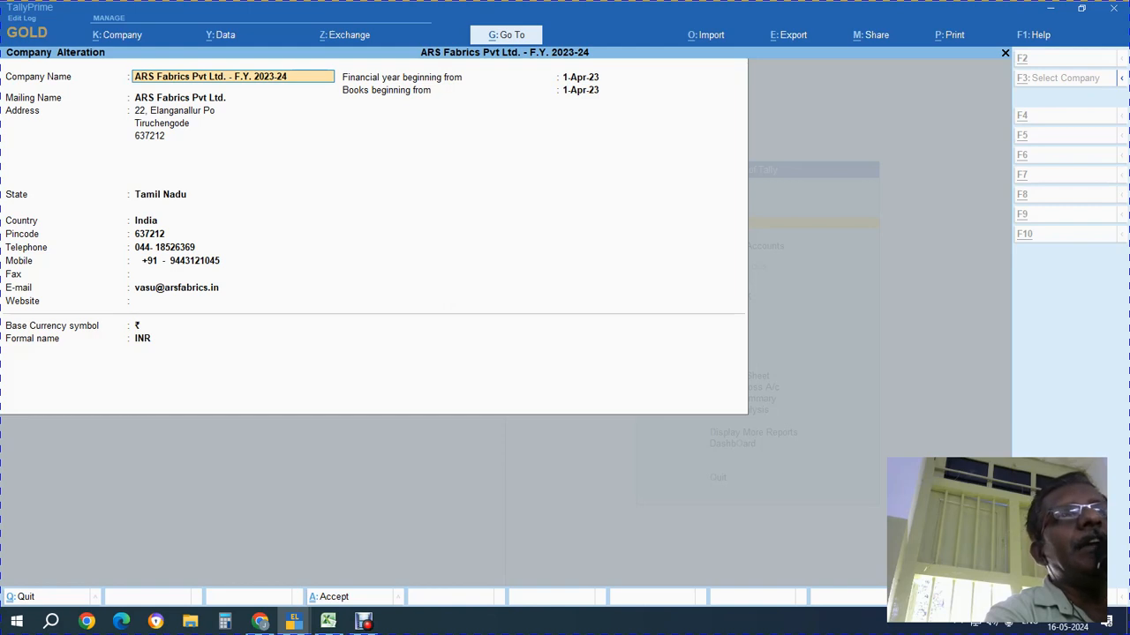
pyautogui.hotkey('alt', 'd')
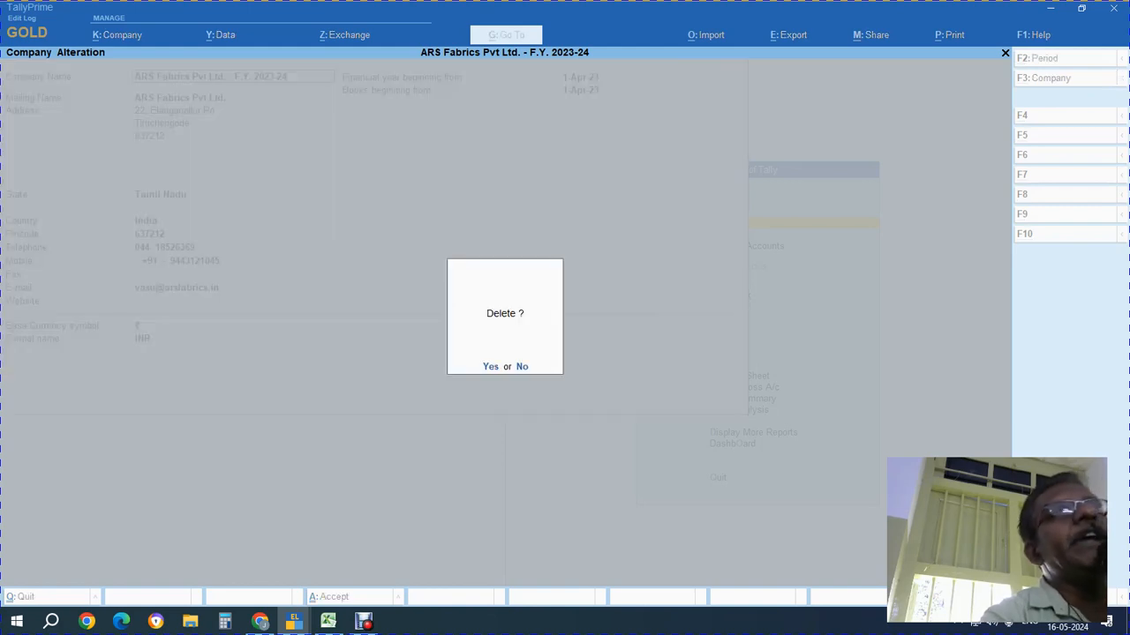
pyautogui.press('y')
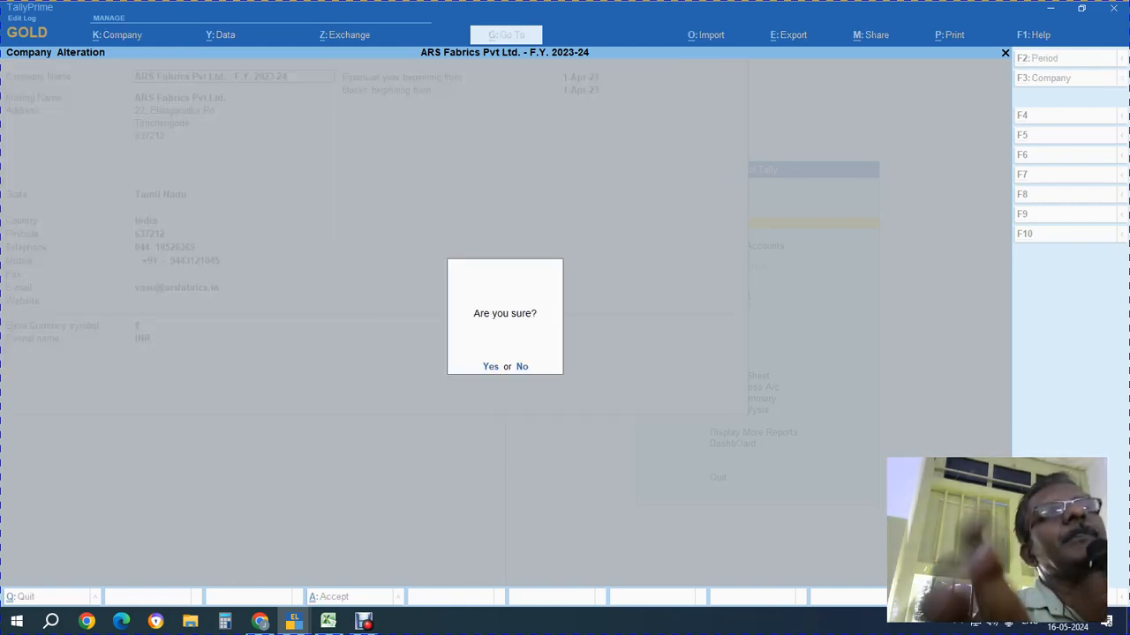
pyautogui.press('y')
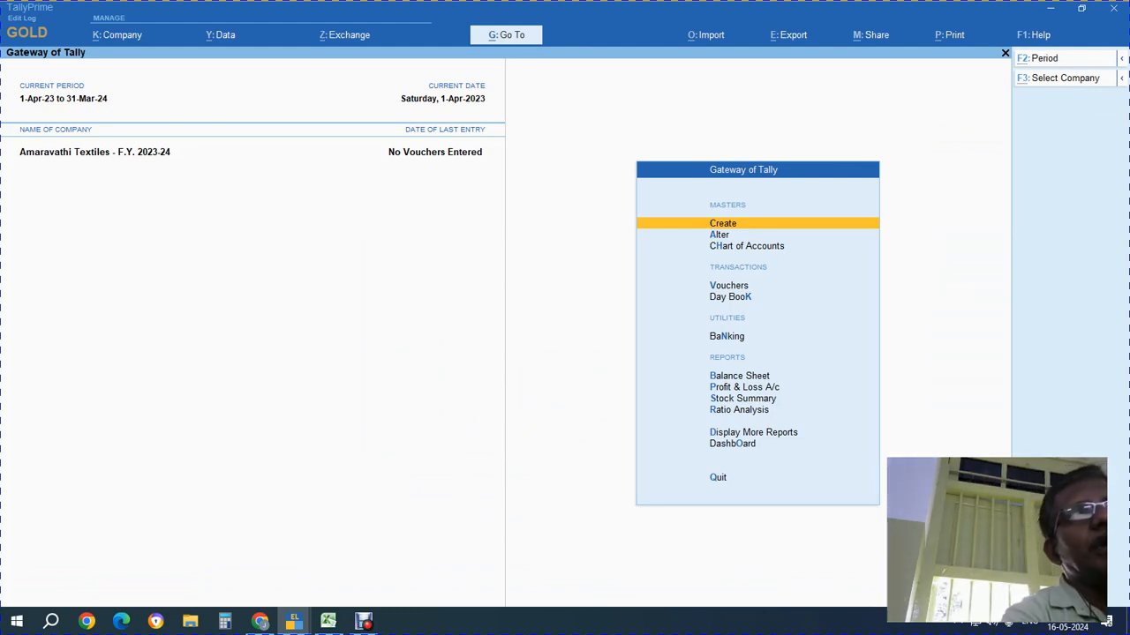
# Delete Amaravathi Textiles - F.Y. 2023-24 via Company Alter and Alt+D, then return to Excel
pyautogui.hotkey('alt', 'k')
pyautogui.press('Down')
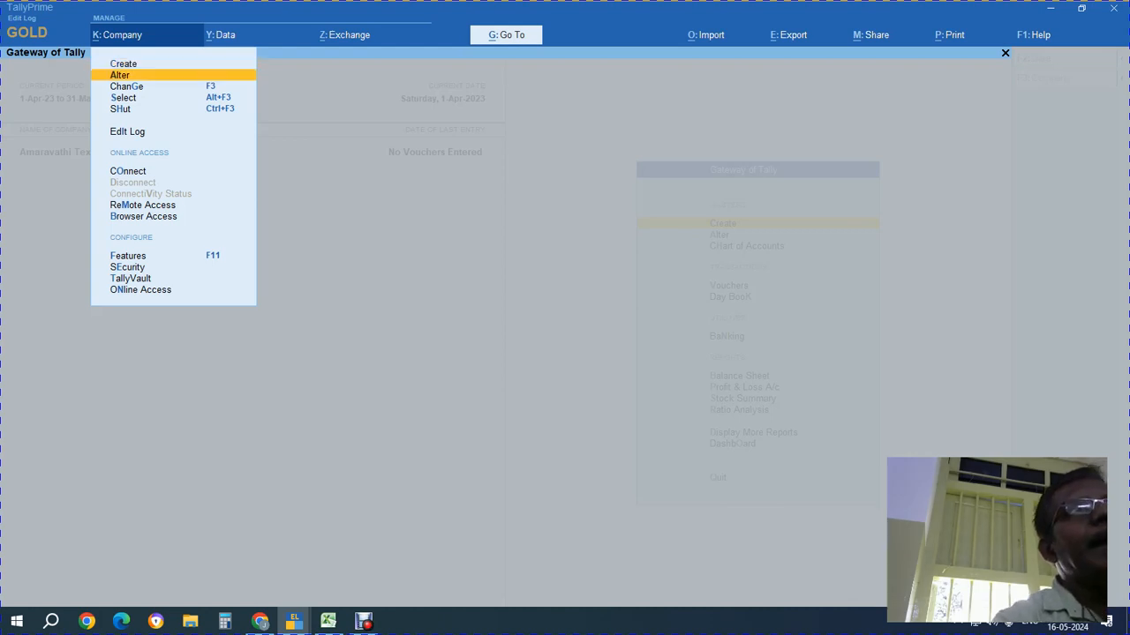
pyautogui.press('Return')
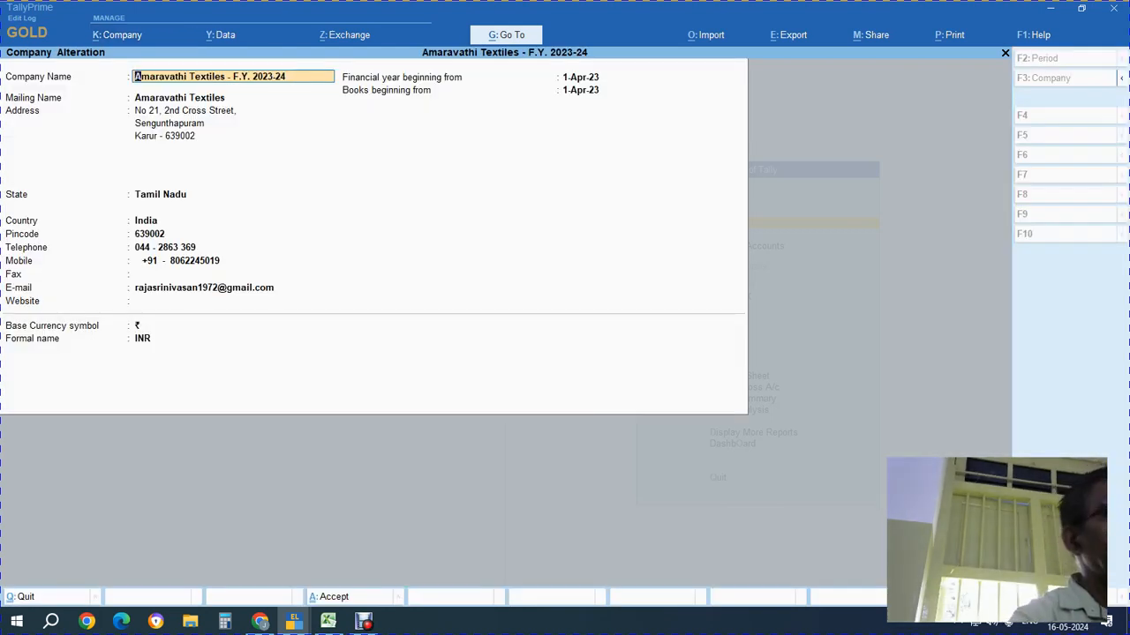
pyautogui.hotkey('alt', 'd')
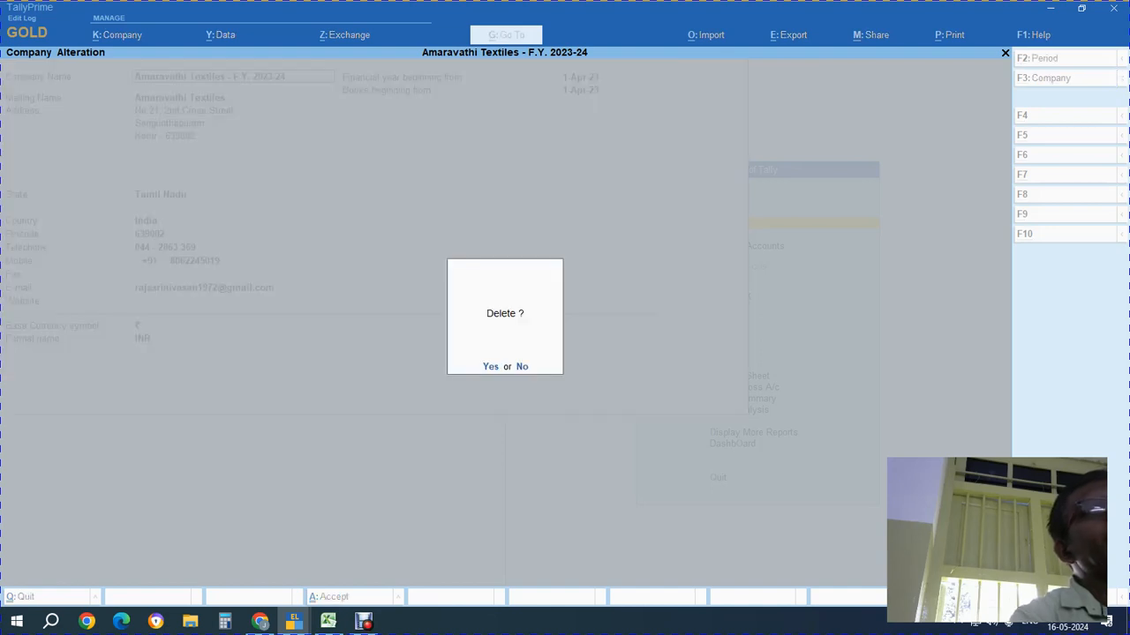
pyautogui.press('y')
pyautogui.press('y')
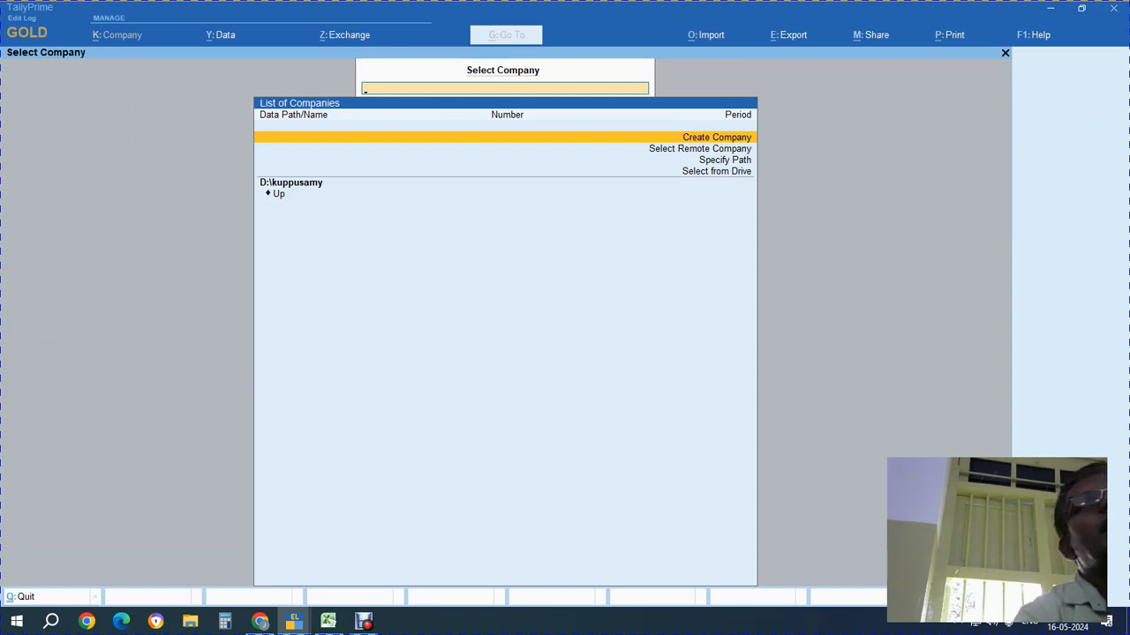
pyautogui.hotkey('alt', 'Tab')
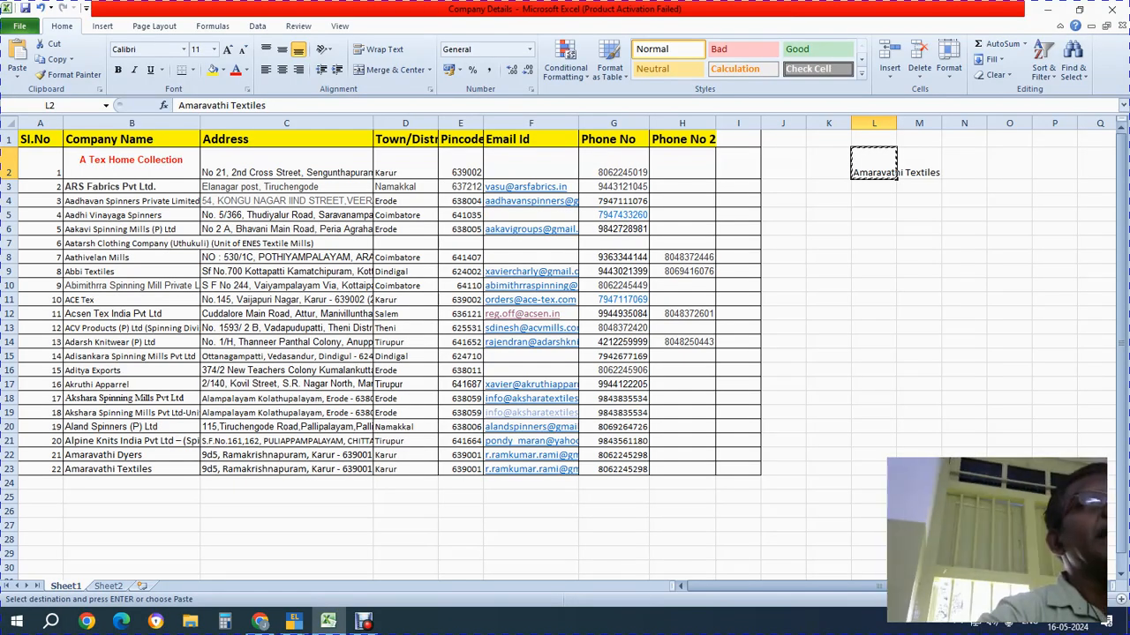
pyautogui.click(132, 164)
pyautogui.click(132, 272)
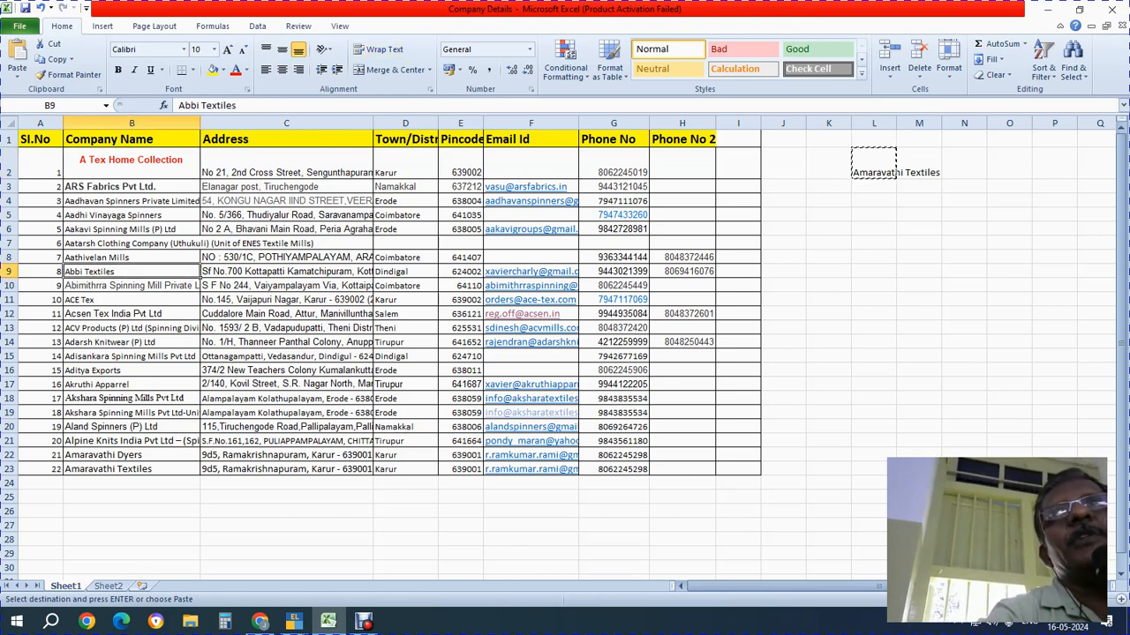
pyautogui.click(132, 163)
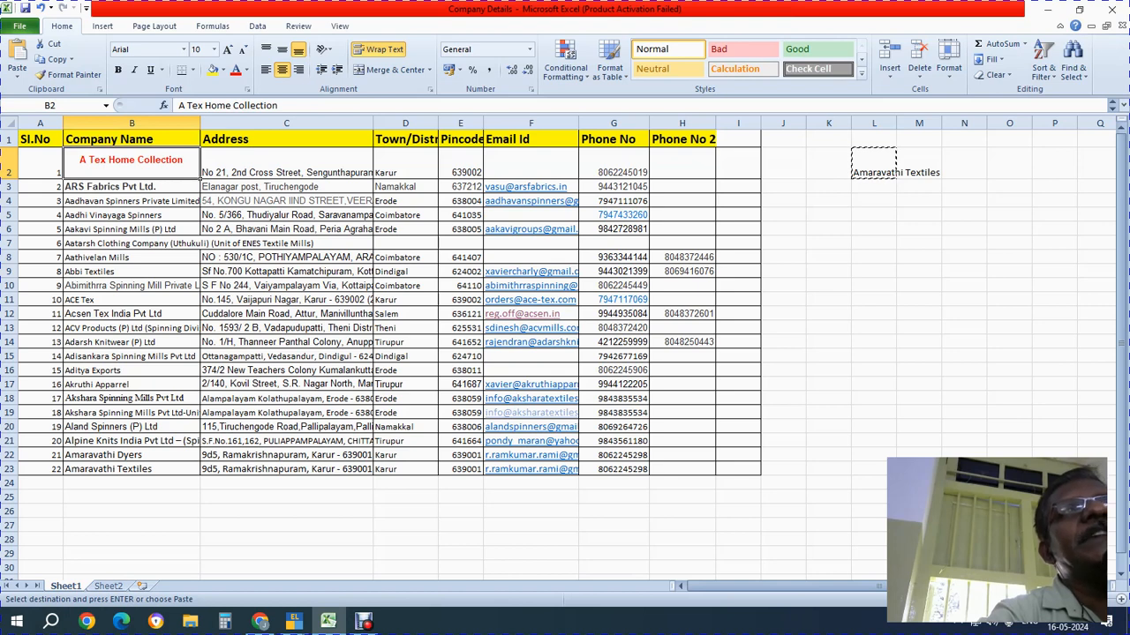
pyautogui.click(286, 164)
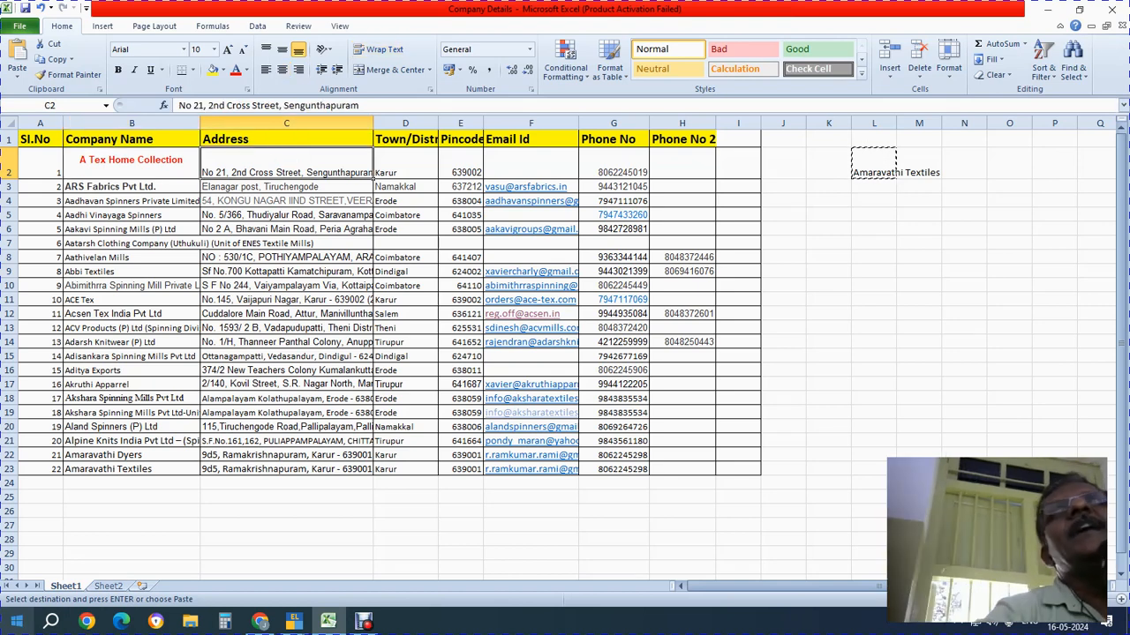